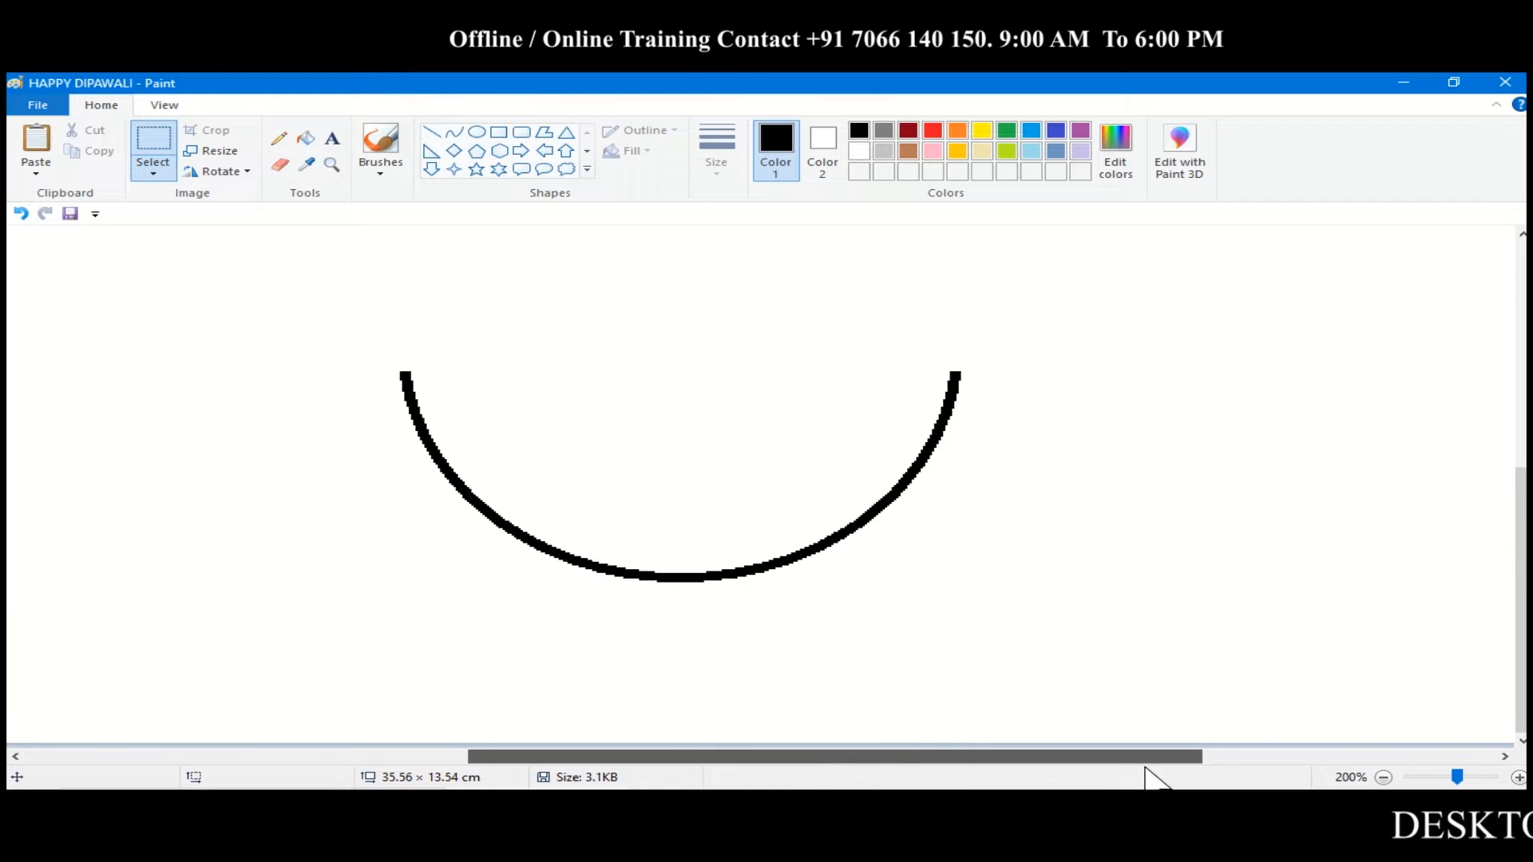
Close the top of the bowl with two thinner curved rim lines, one bowed downward and one bowed slightly upward
click(454, 132)
click(733, 169)
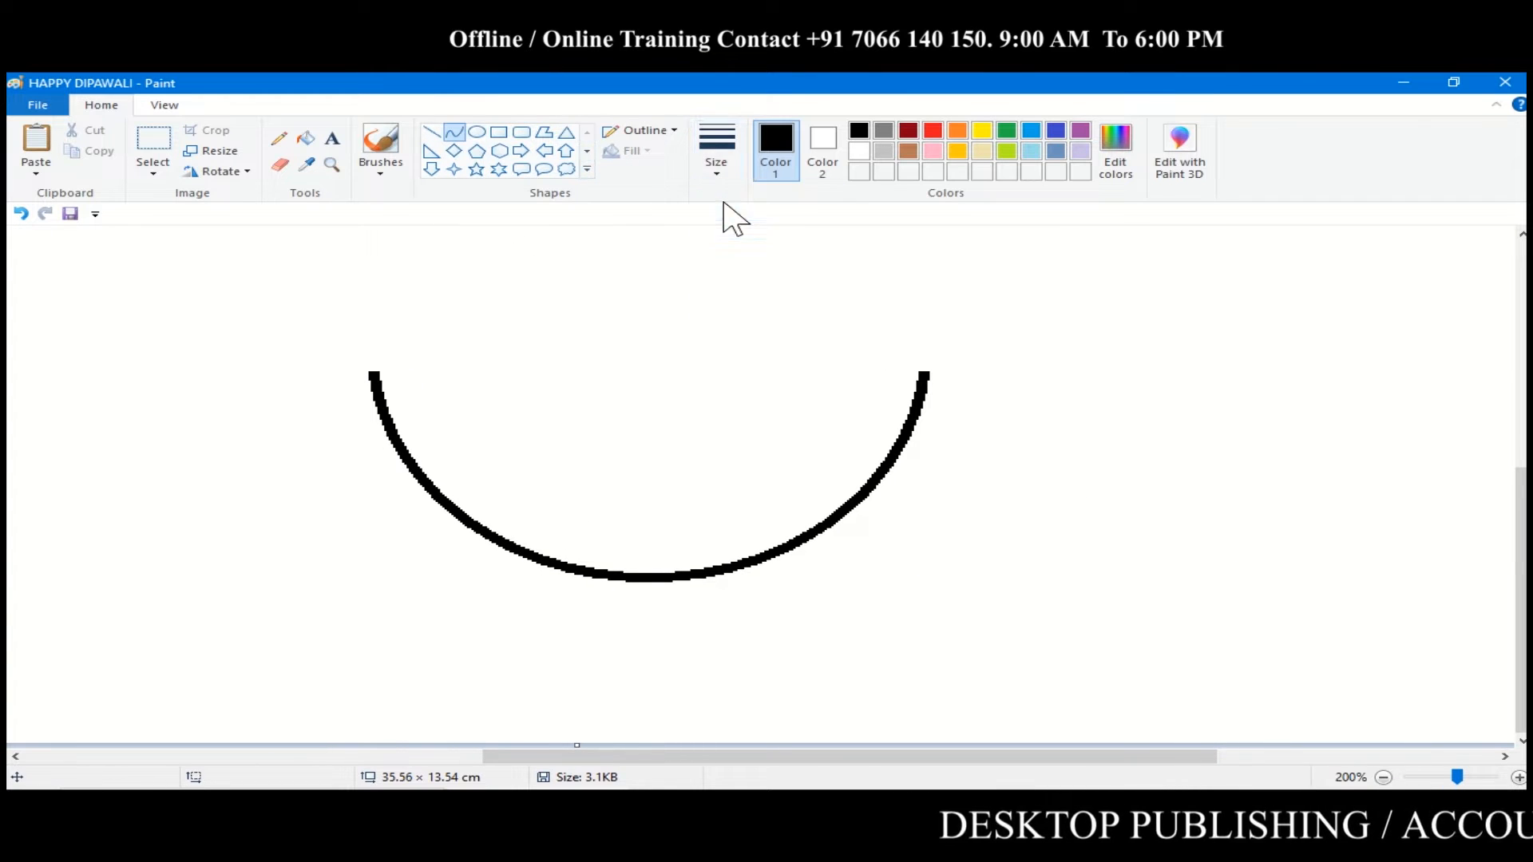
click(753, 247)
drag(372, 372, 922, 372)
drag(640, 397, 647, 414)
click(376, 367)
mouse_move(374, 371)
mouse_down()
mouse_move(917, 356)
mouse_move(923, 372)
mouse_up()
drag(677, 350, 660, 346)
click(654, 349)
scroll(653, 395, up, 2)
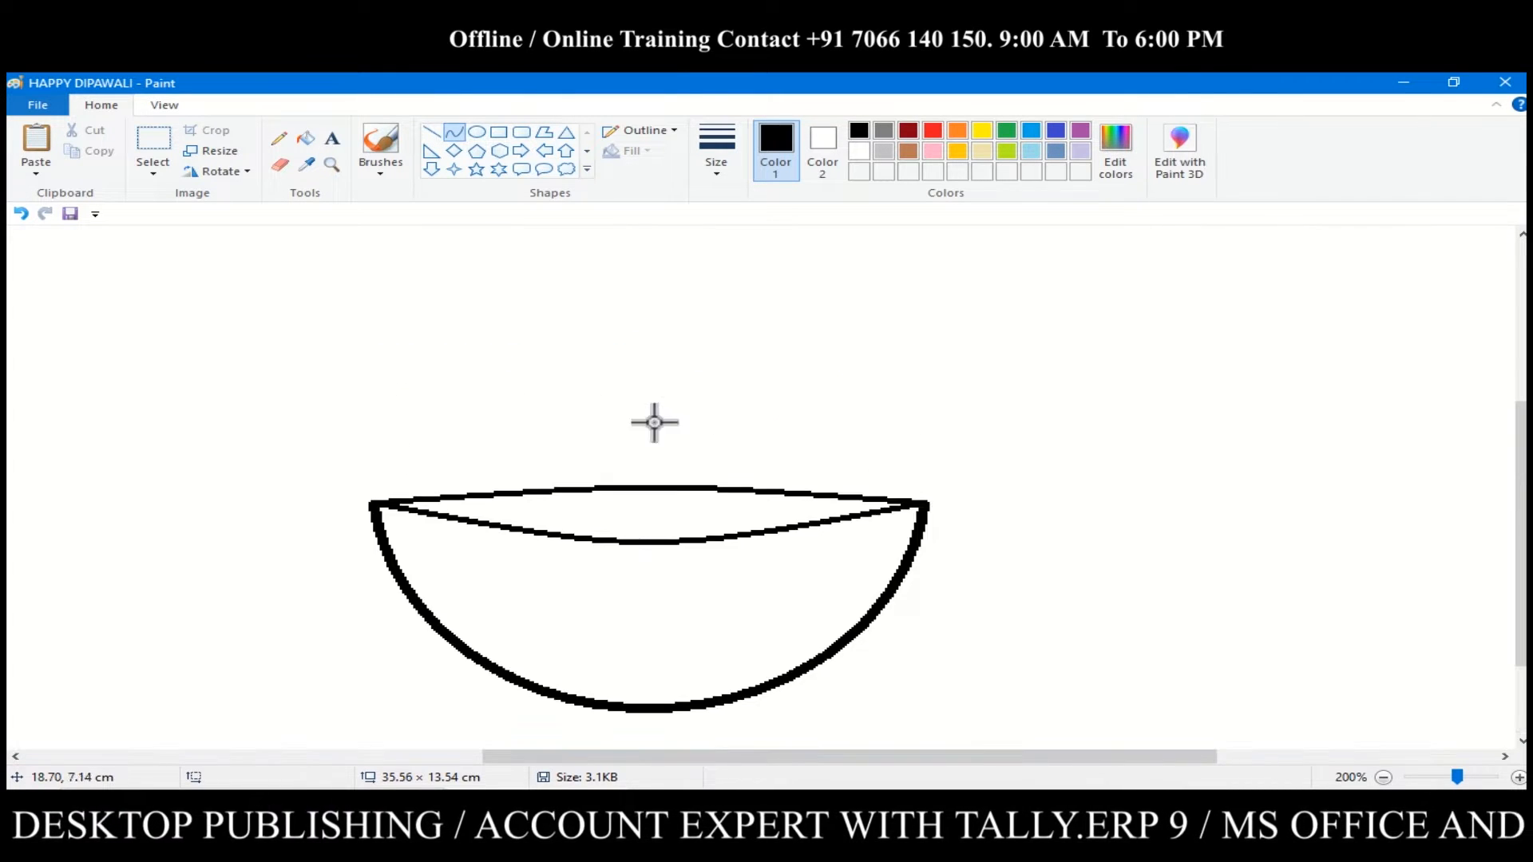
Draw a flame rising from the middle of the bowl's rim with two S-shaped curves meeting at a pointed tip, and save the picture
click(1396, 777)
mouse_move(792, 527)
mouse_down()
mouse_move(793, 314)
mouse_move(766, 407)
mouse_move(695, 394)
mouse_up()
drag(793, 526, 794, 310)
mouse_move(838, 432)
mouse_down()
mouse_move(850, 357)
mouse_move(793, 440)
mouse_up()
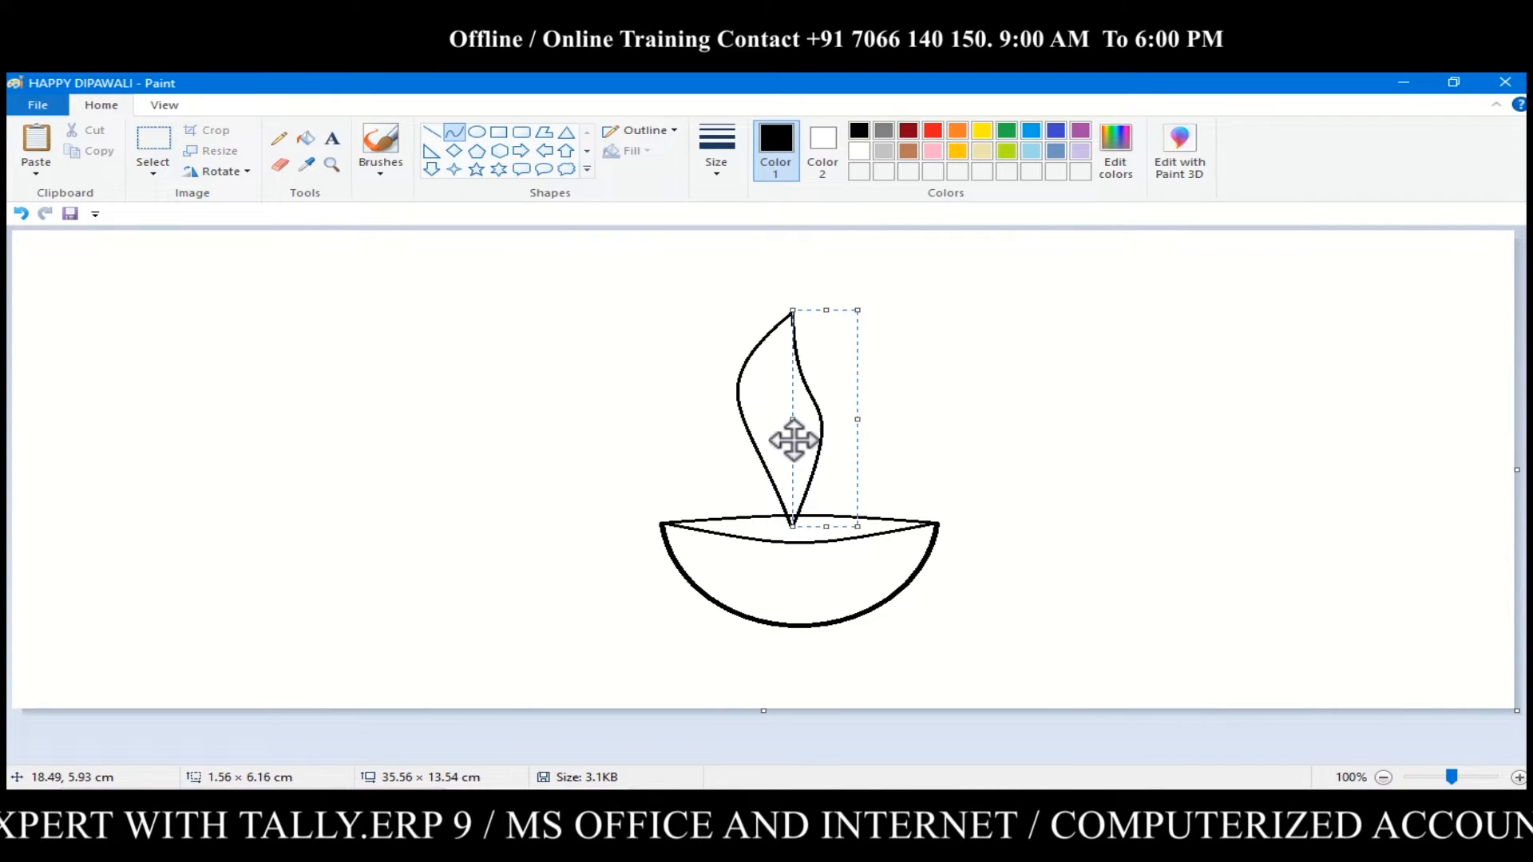
click(70, 214)
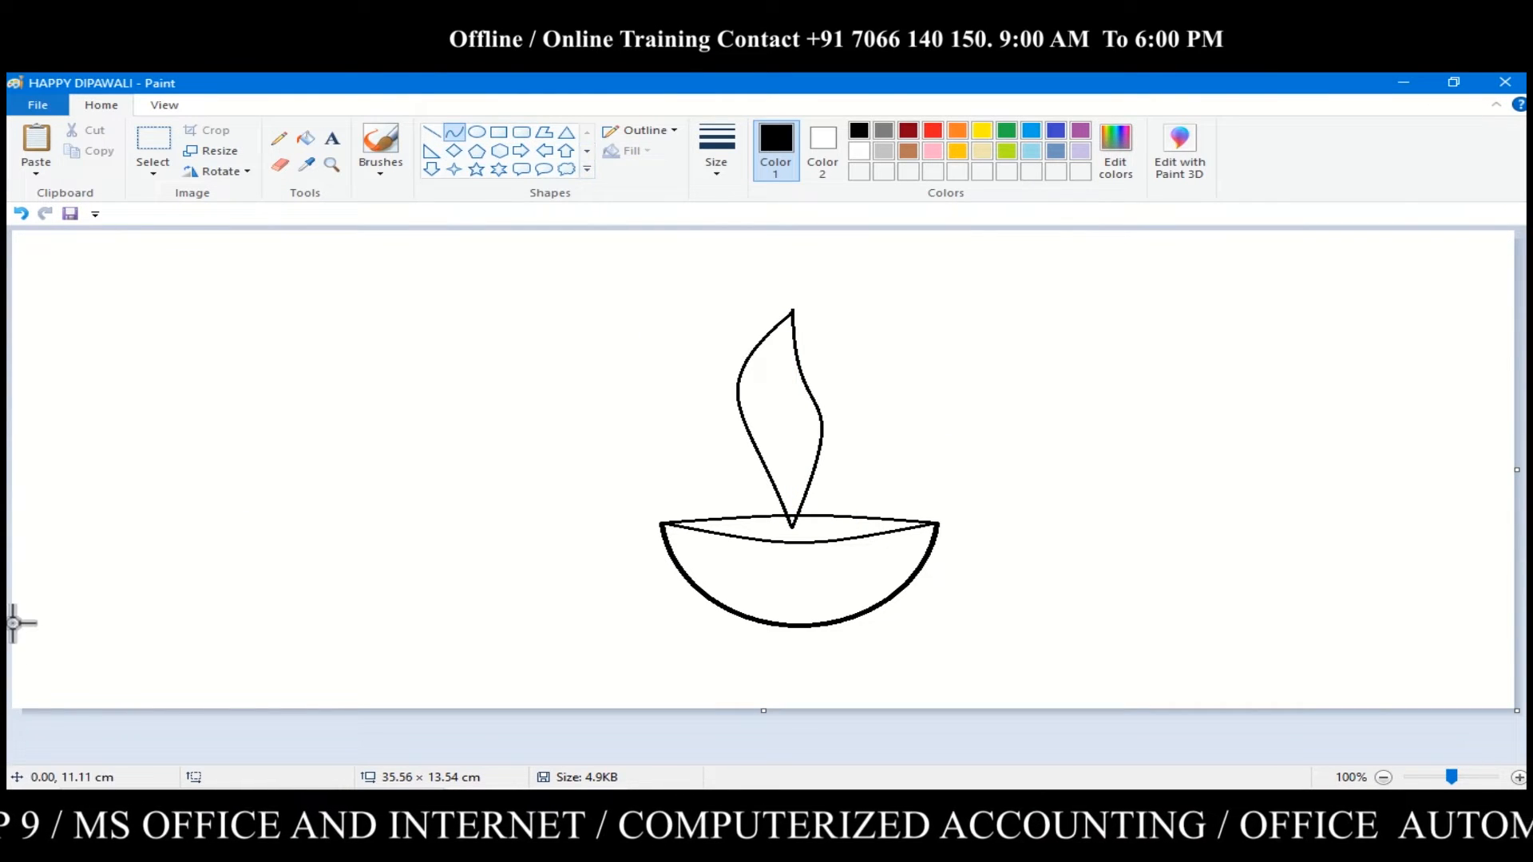
Move the whole lamp drawing up toward the canvas's upper edge and erase the stray curve mark near the left edge
mouse_move(16, 623)
mouse_down()
mouse_move(1341, 616)
mouse_move(1509, 598)
mouse_move(33, 621)
mouse_up()
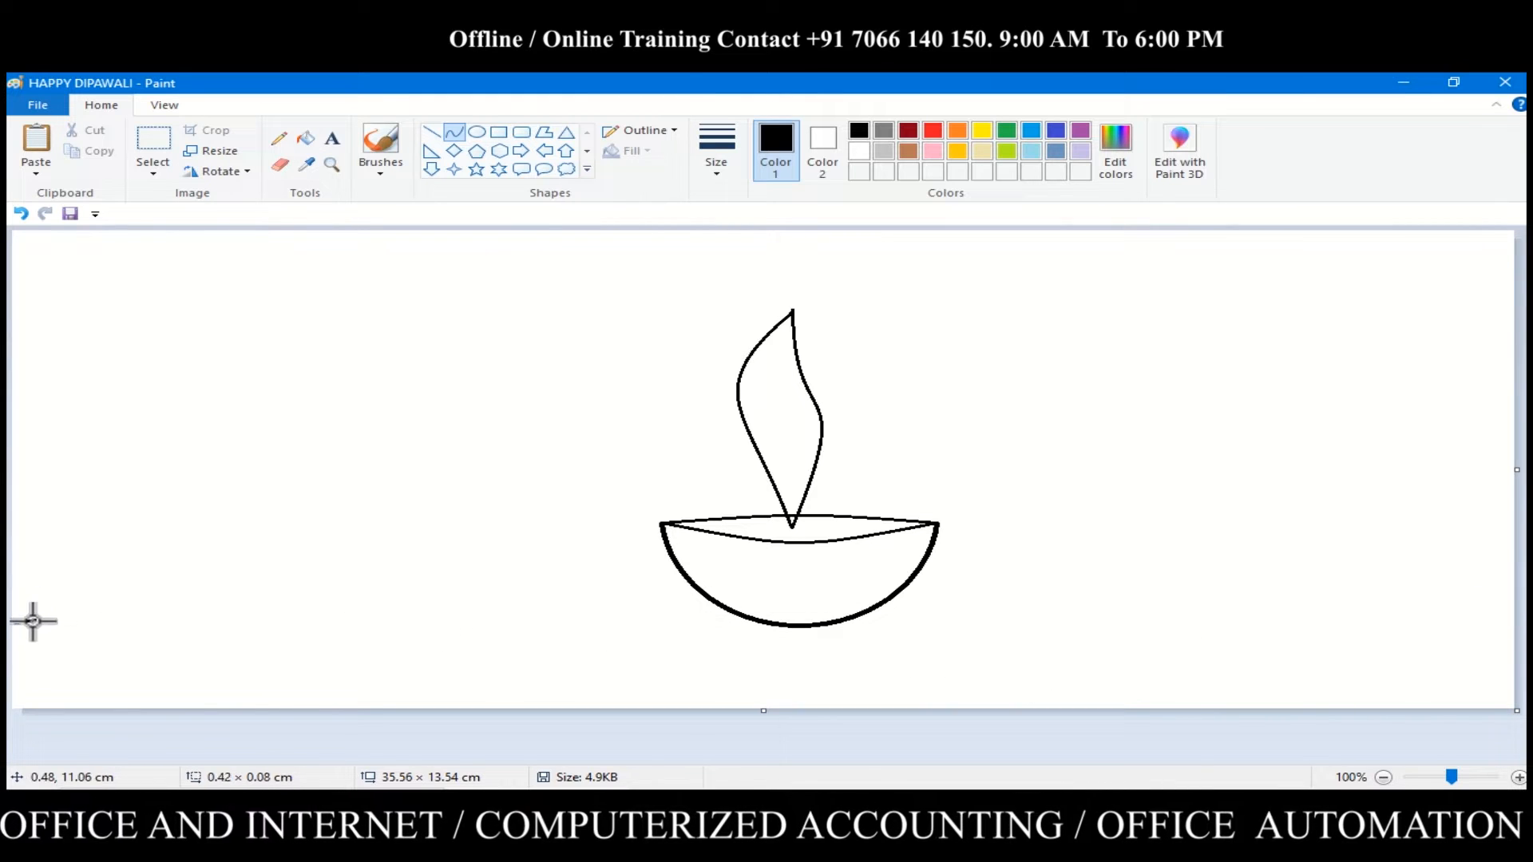
click(153, 151)
drag(564, 280, 1006, 642)
drag(845, 604, 824, 531)
click(1039, 523)
drag(102, 569, 10, 687)
key(Delete)
Draw a wavy ground line about 35.5 cm wide across the whole canvas and place it against the base of the bowl
click(455, 132)
drag(15, 601, 1510, 597)
mouse_move(1278, 519)
mouse_down()
mouse_move(1255, 489)
mouse_move(1253, 520)
mouse_up()
drag(439, 661, 717, 679)
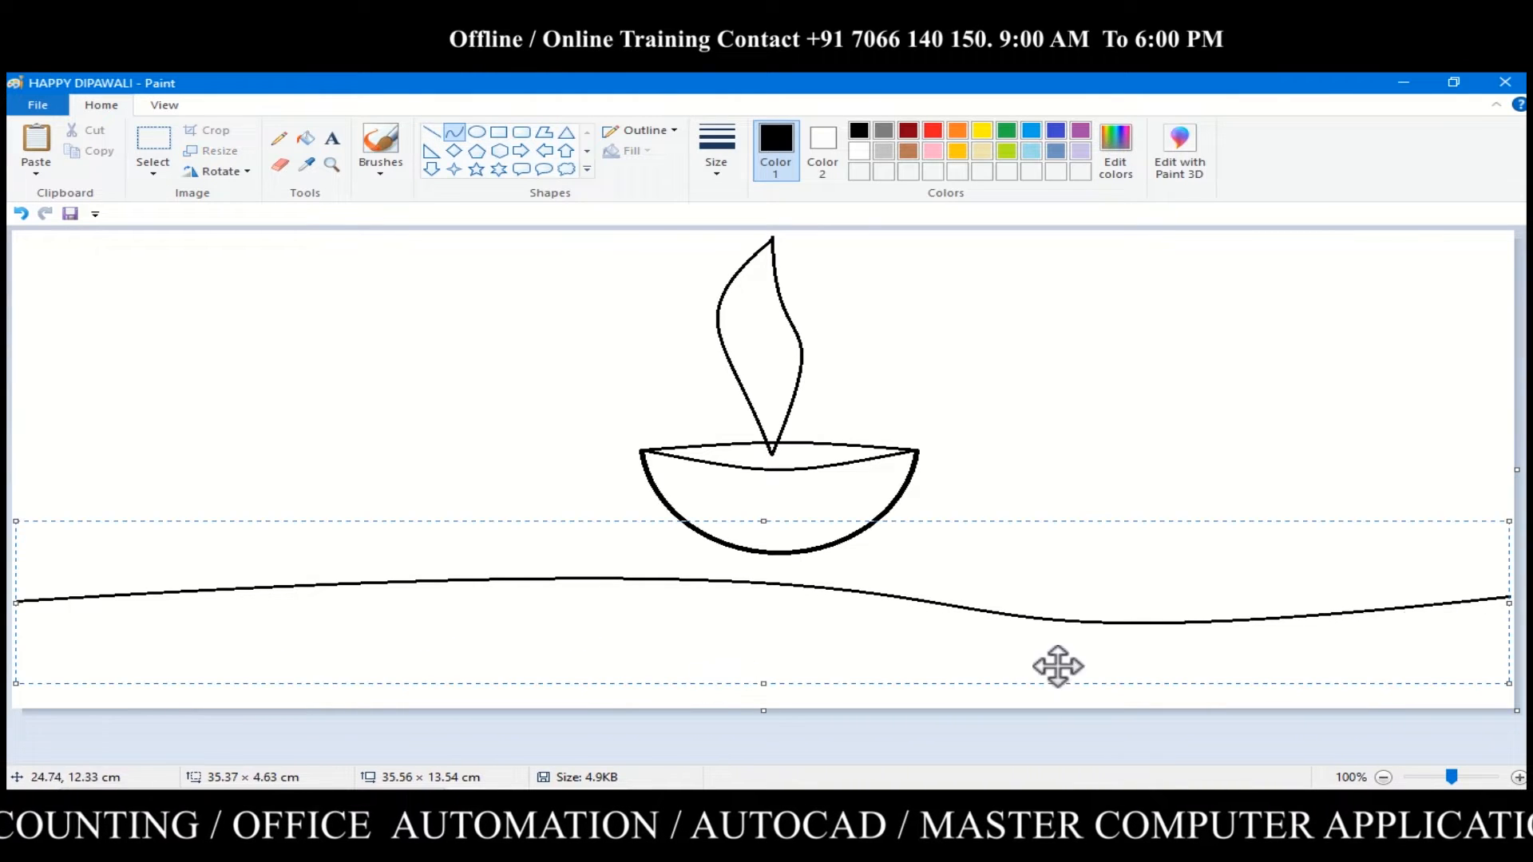
drag(1129, 659, 1122, 631)
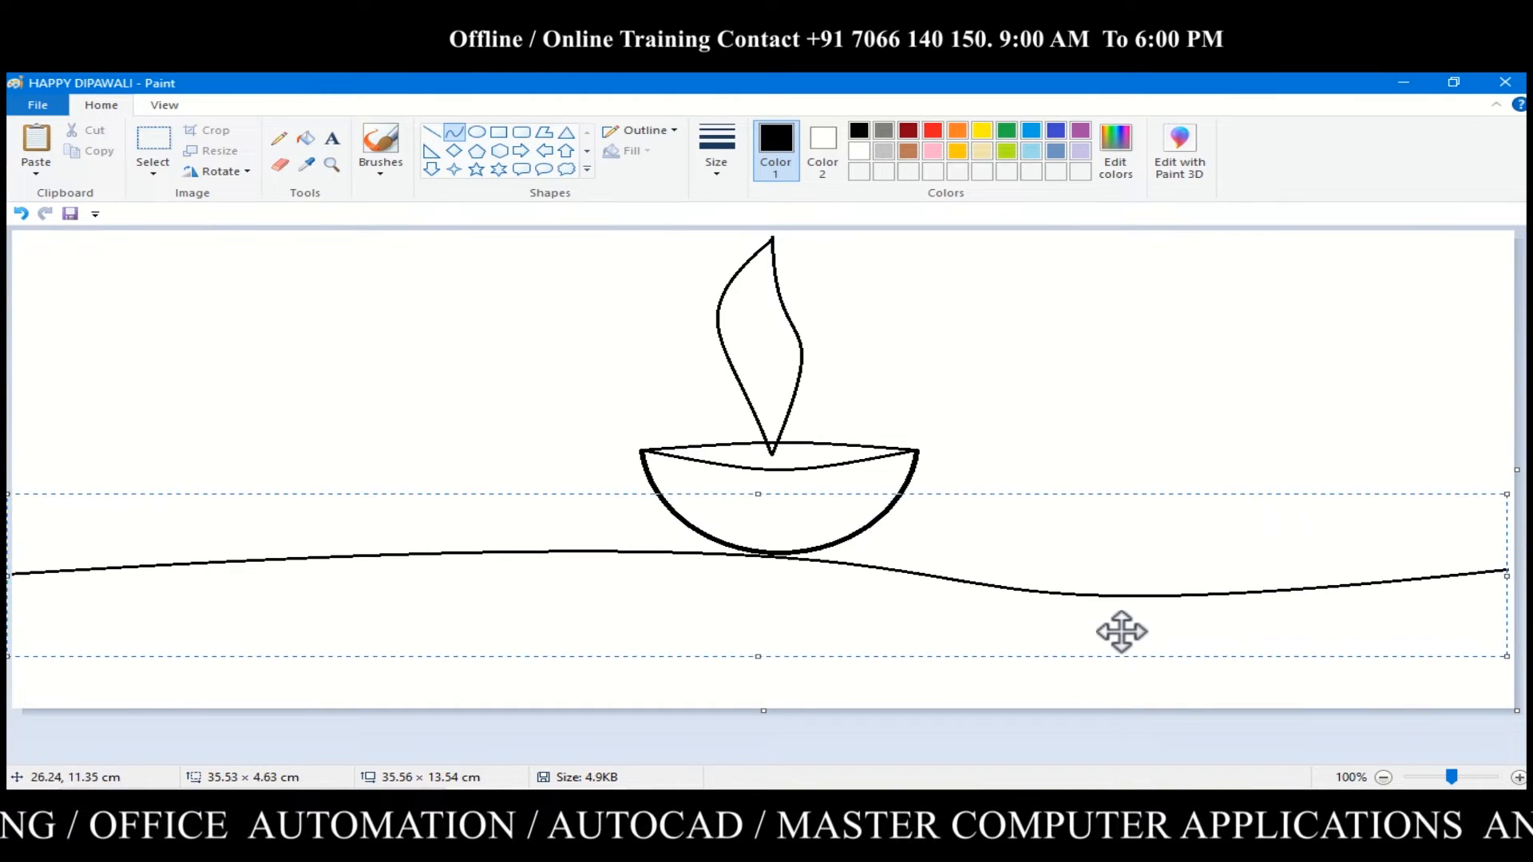
drag(1507, 577, 1515, 578)
click(1395, 444)
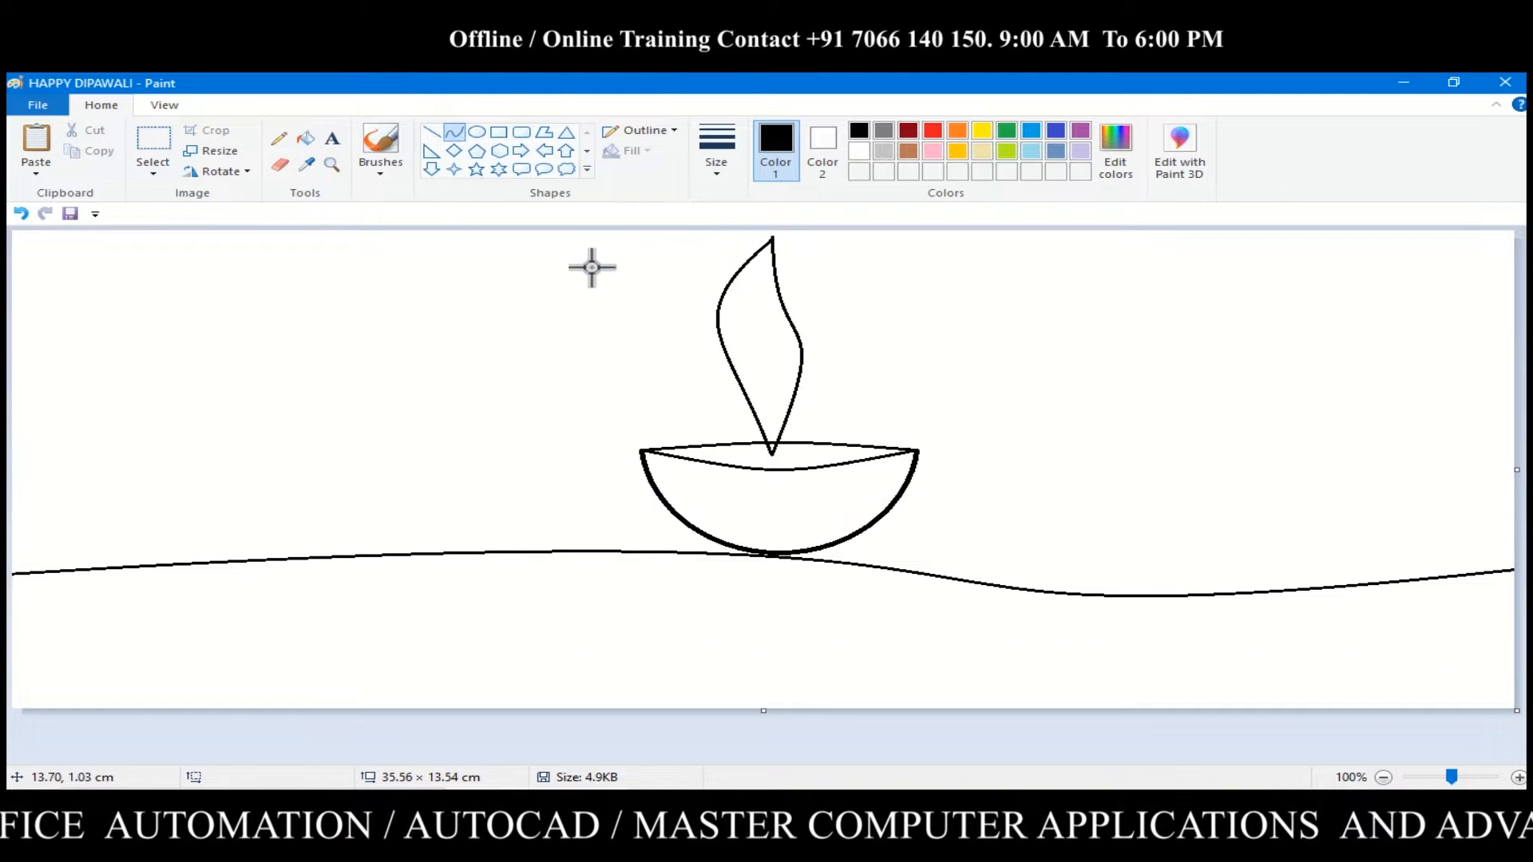
Draw a thin-outlined five-point star in the middle of the bowl and another one to its right
click(332, 164)
click(729, 404)
click(718, 399)
click(535, 425)
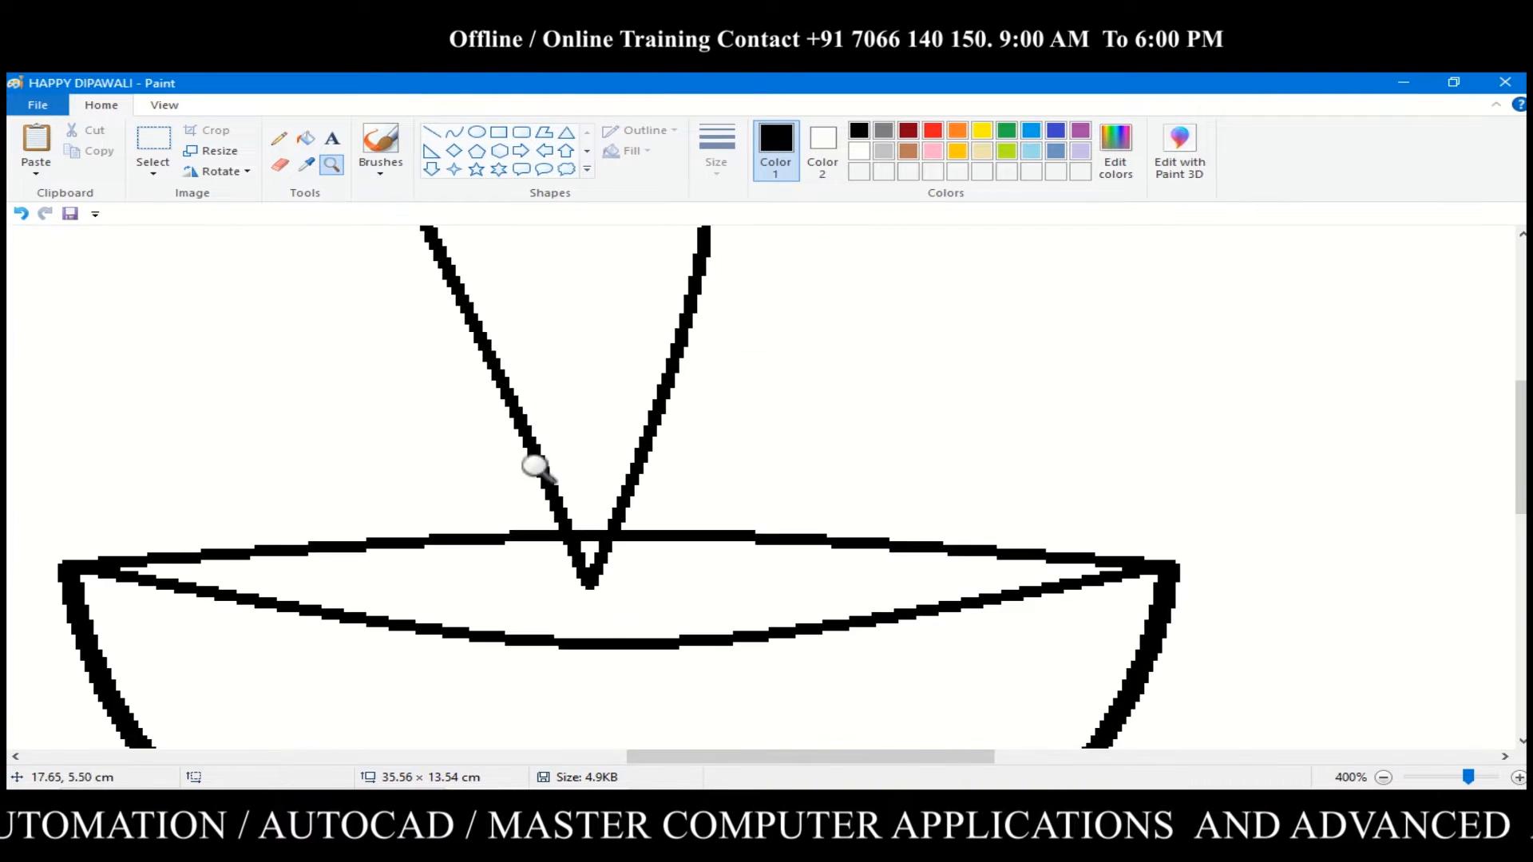
click(476, 170)
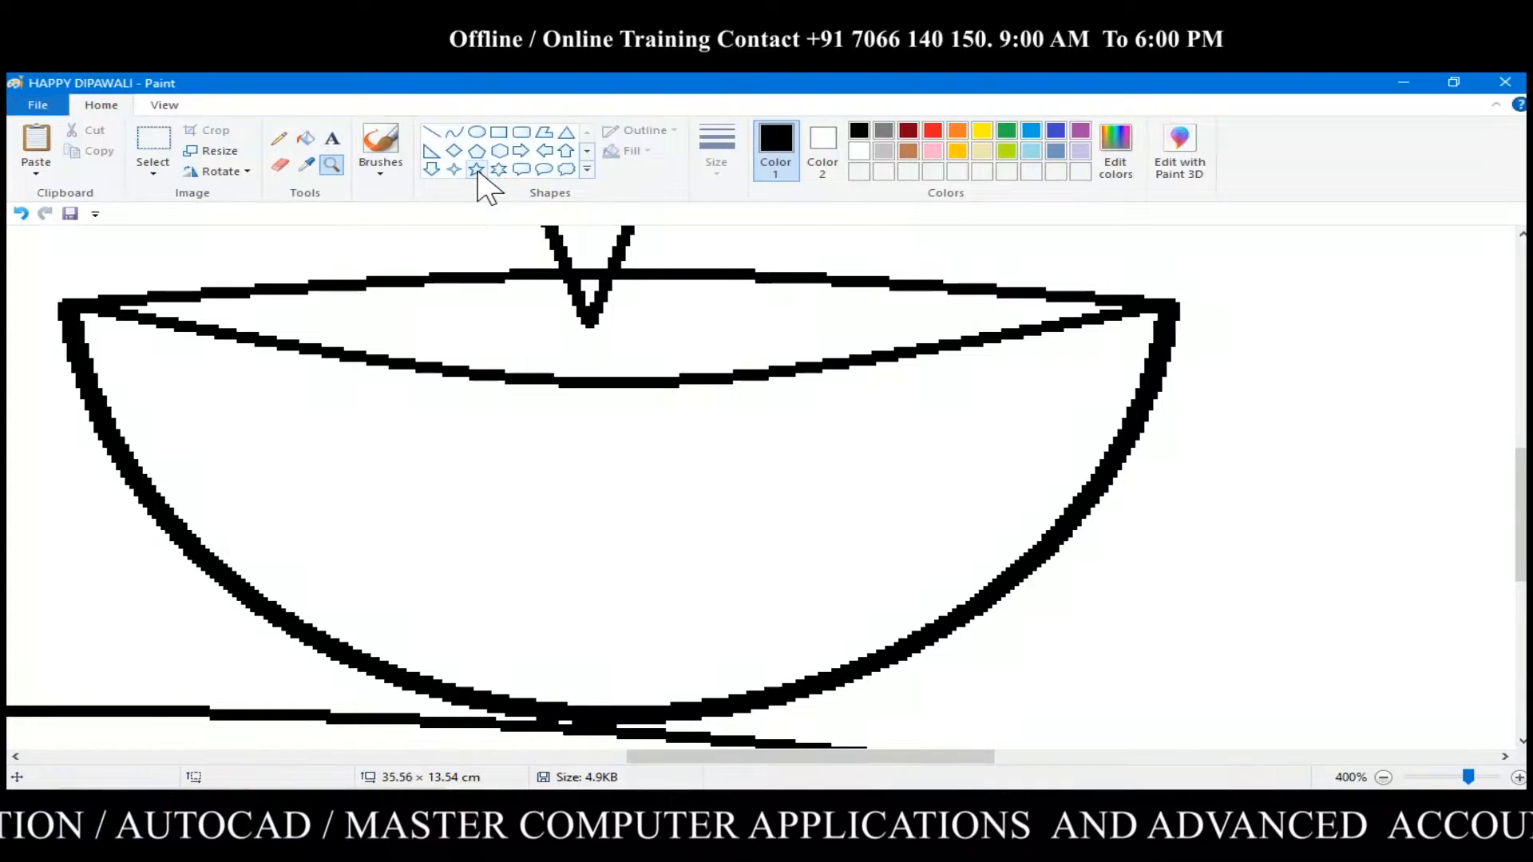
drag(572, 440, 710, 570)
click(716, 169)
click(733, 217)
drag(673, 517, 634, 510)
mouse_move(752, 434)
mouse_down()
mouse_move(846, 554)
mouse_move(877, 553)
mouse_move(818, 514)
mouse_up()
click(948, 472)
Add a matching star left of the middle one and two smaller stars rising along the bowl's right side
drag(381, 450, 510, 575)
drag(456, 532, 439, 513)
mouse_move(933, 432)
mouse_down()
mouse_move(938, 458)
mouse_move(1032, 524)
mouse_move(1020, 411)
mouse_move(1052, 408)
mouse_up()
mouse_move(879, 413)
mouse_down()
mouse_move(944, 500)
mouse_move(986, 514)
mouse_move(950, 463)
mouse_up()
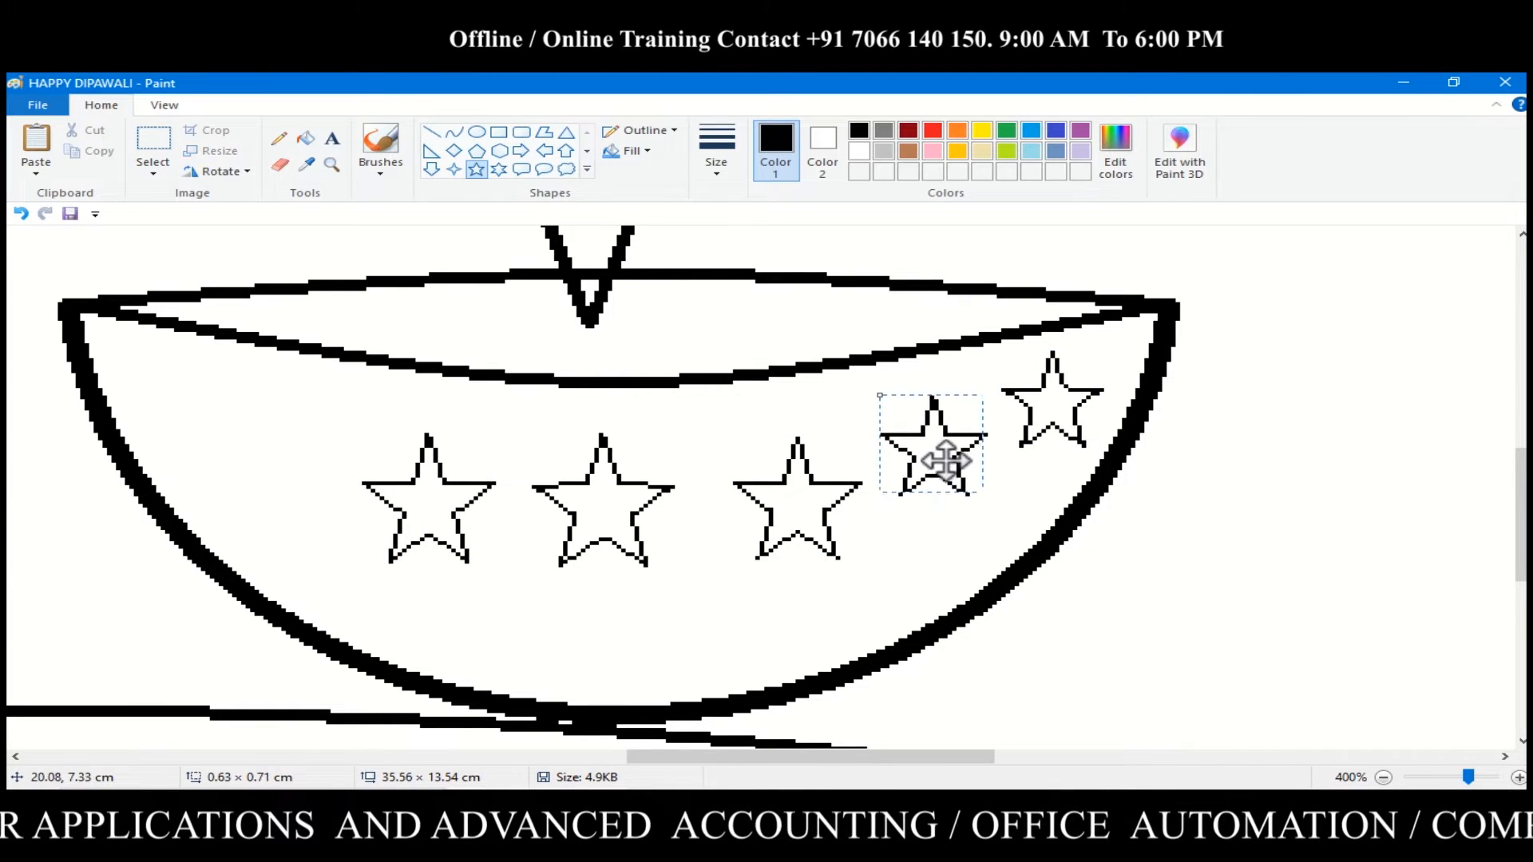
Add two smaller stars rising along the bowl's left side to complete the symmetrical row
drag(266, 417, 362, 530)
drag(326, 479, 310, 473)
drag(151, 376, 245, 463)
click(1296, 486)
scroll(1296, 486, up, 6)
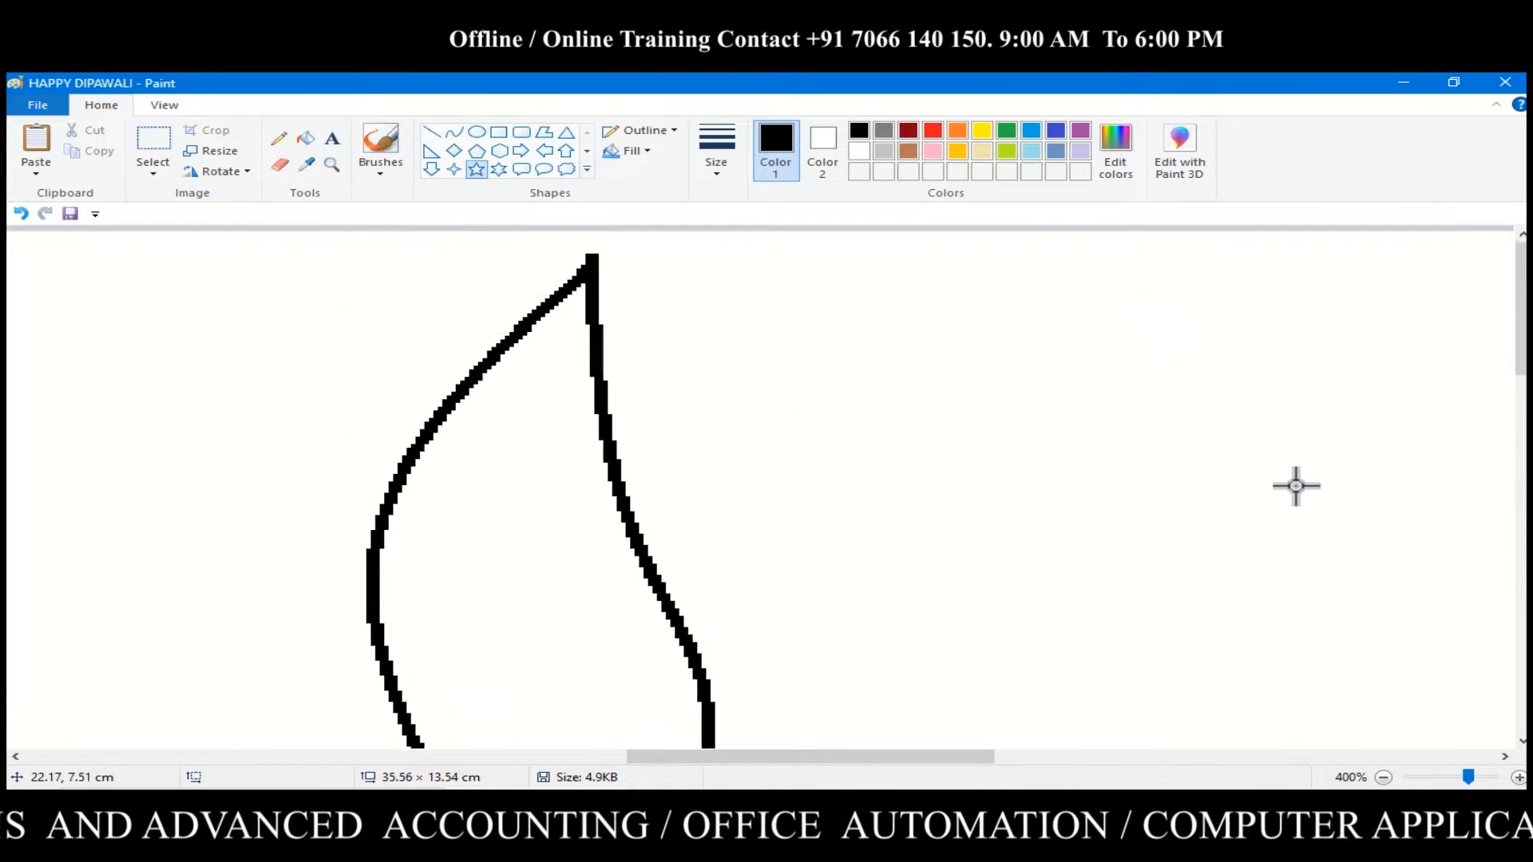
scroll(1296, 487, down, 5)
click(1384, 778)
click(1384, 778)
click(1384, 777)
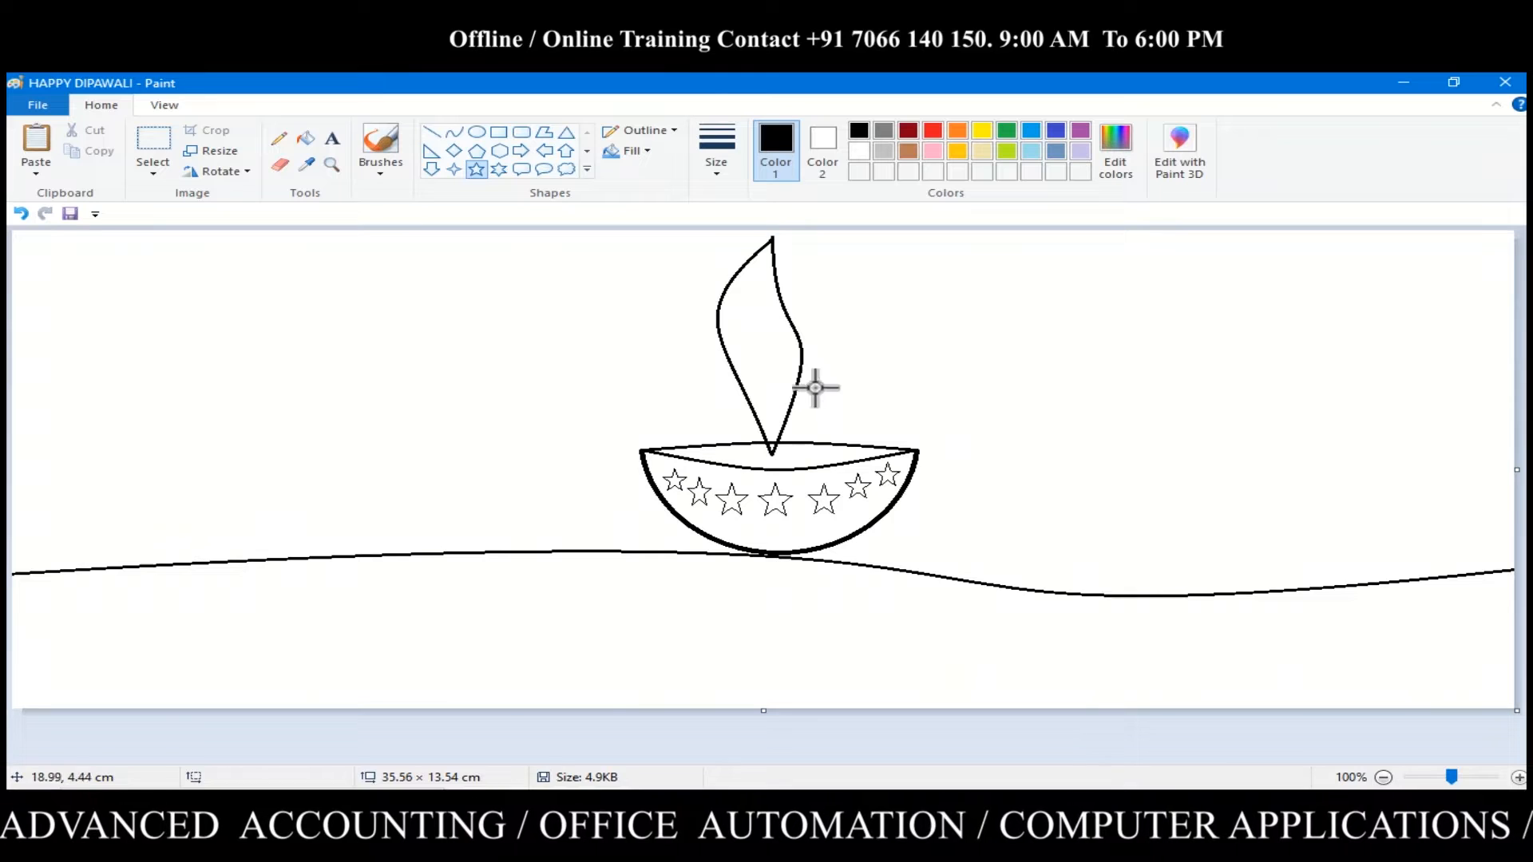
Cut the entire lamp drawing out of the HAPPY DIPAWALI picture and paste it into a blank untitled Paint picture
click(152, 144)
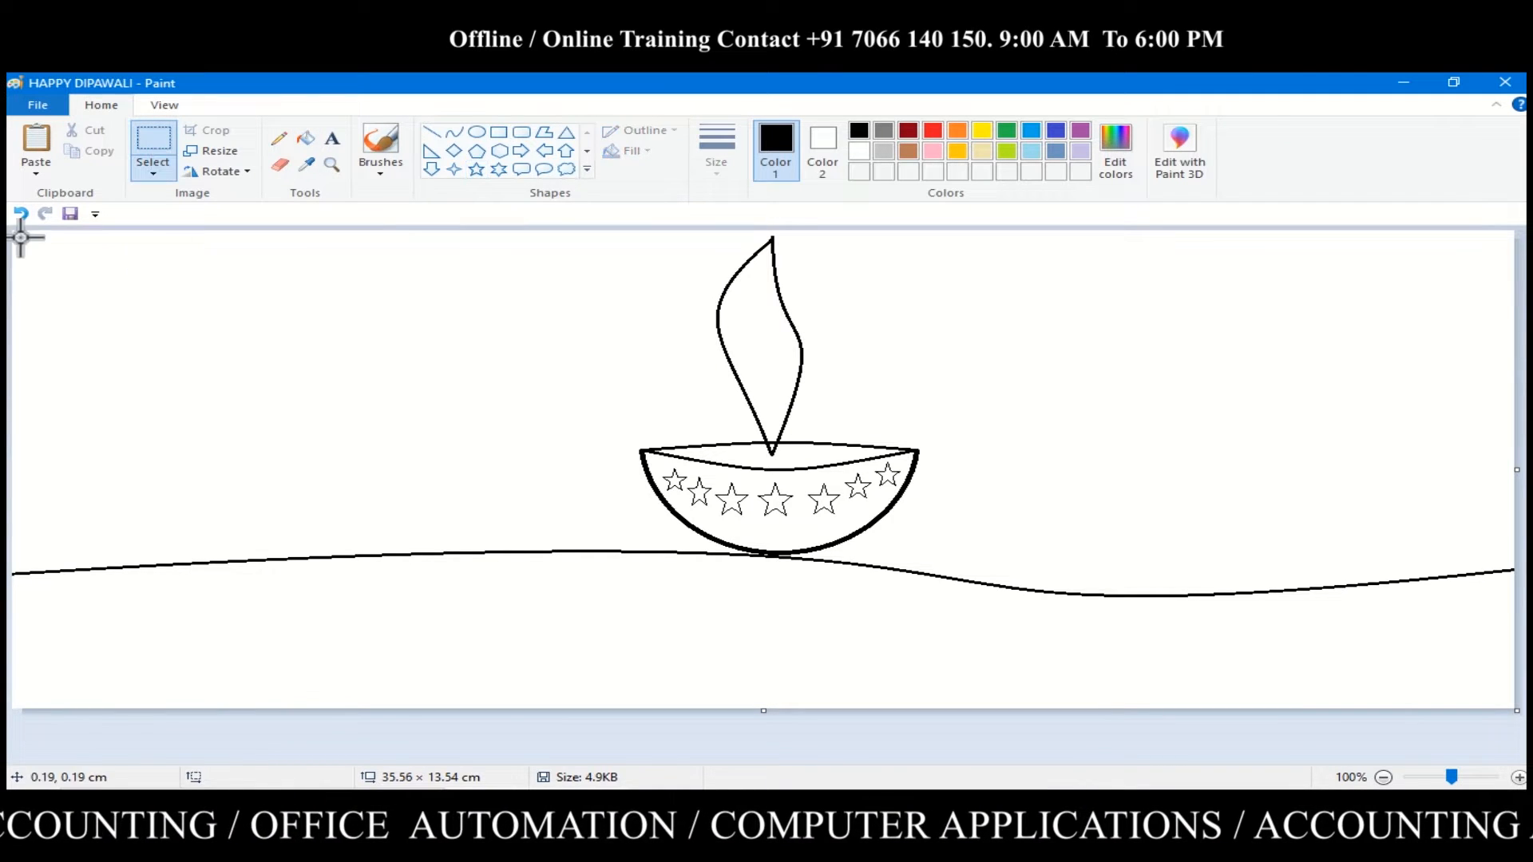
drag(12, 232, 1005, 726)
drag(1517, 736, 1518, 736)
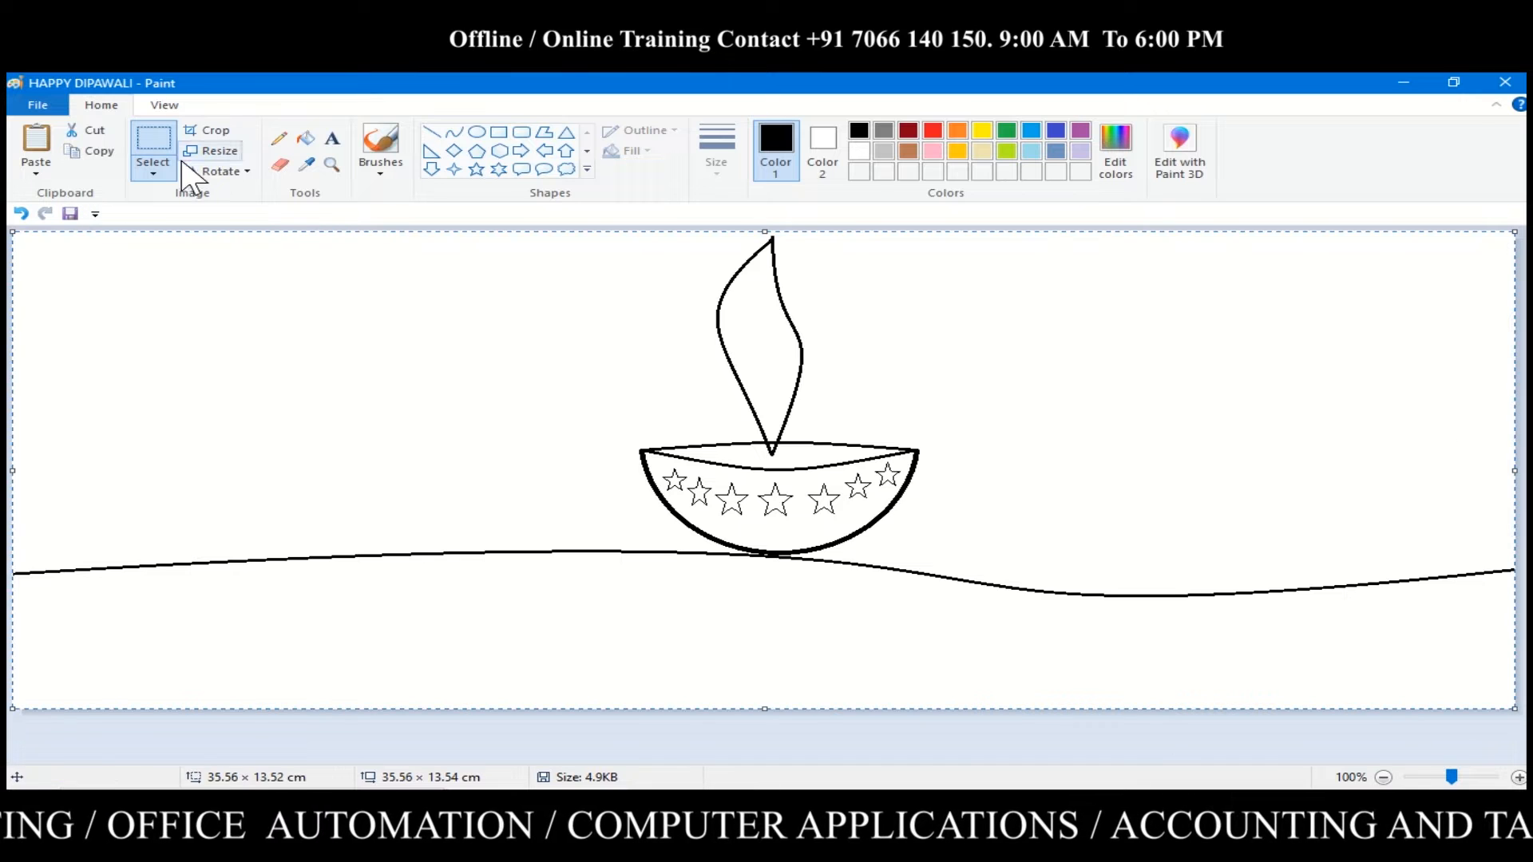
click(94, 130)
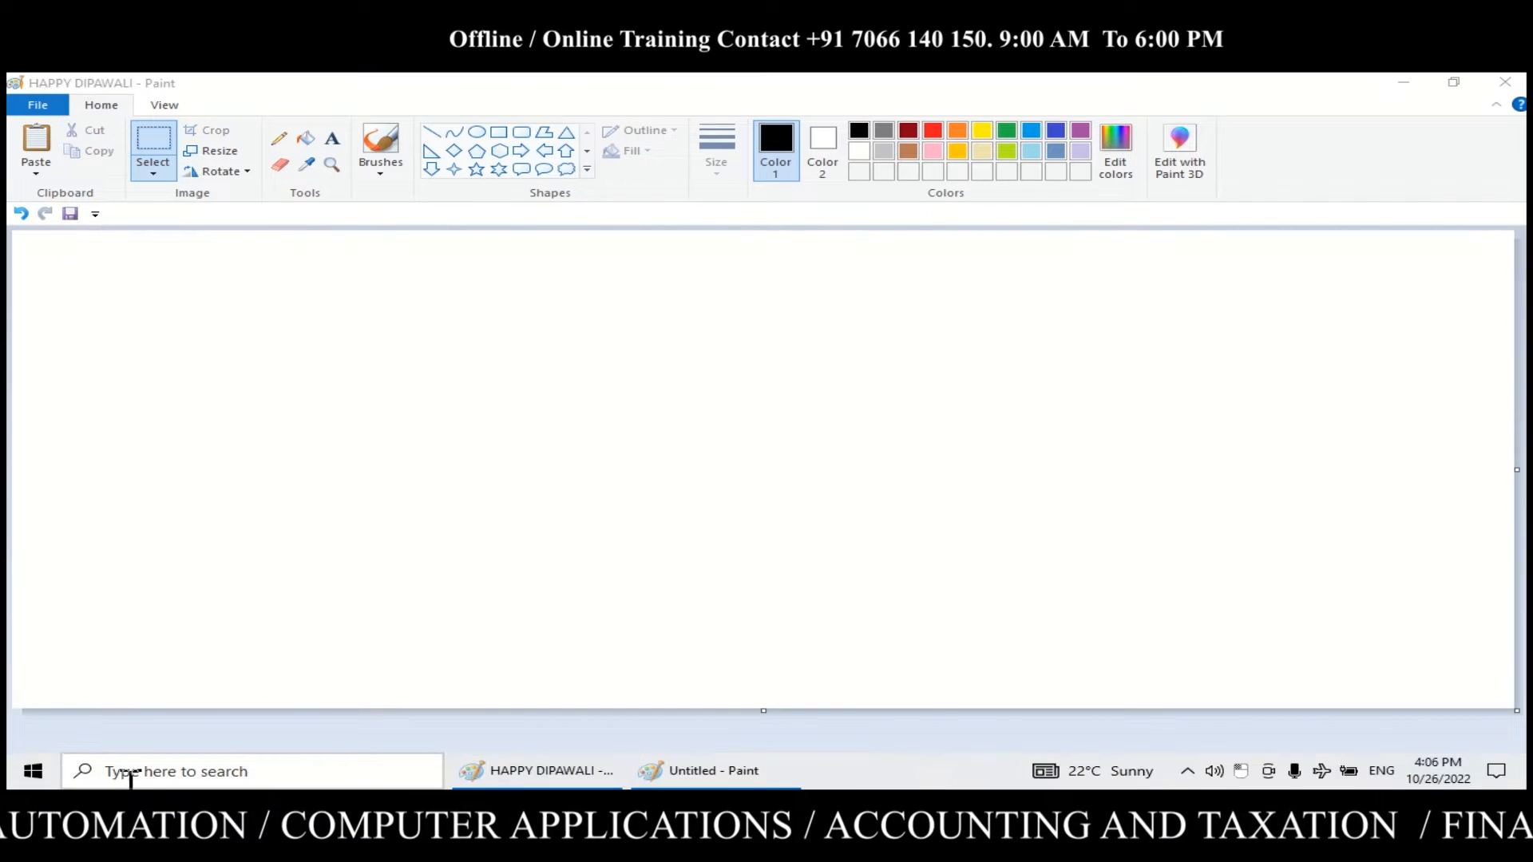
click(176, 771)
click(840, 356)
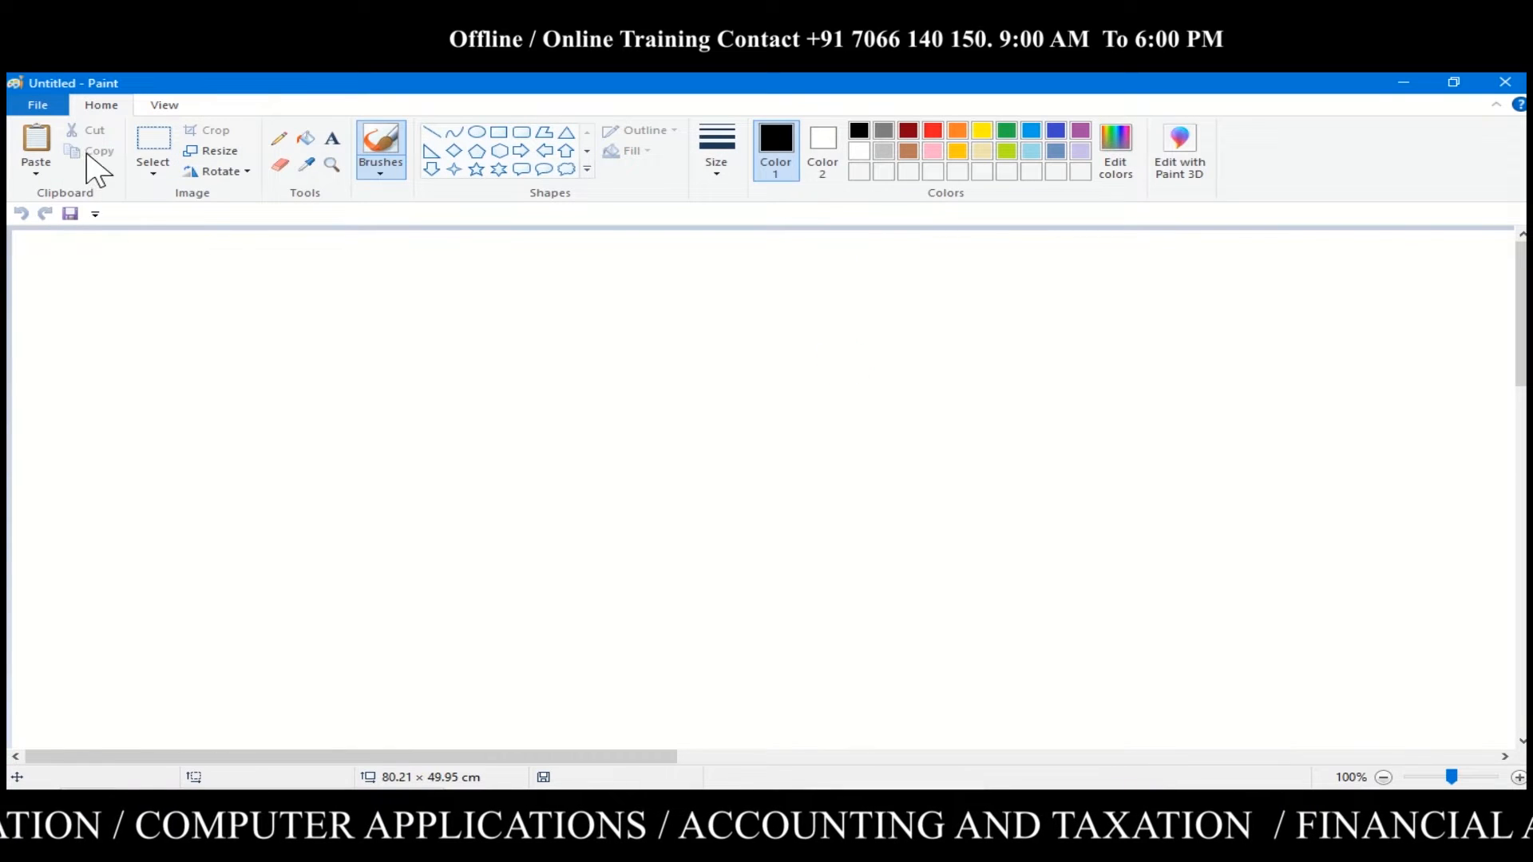
click(36, 144)
click(1403, 83)
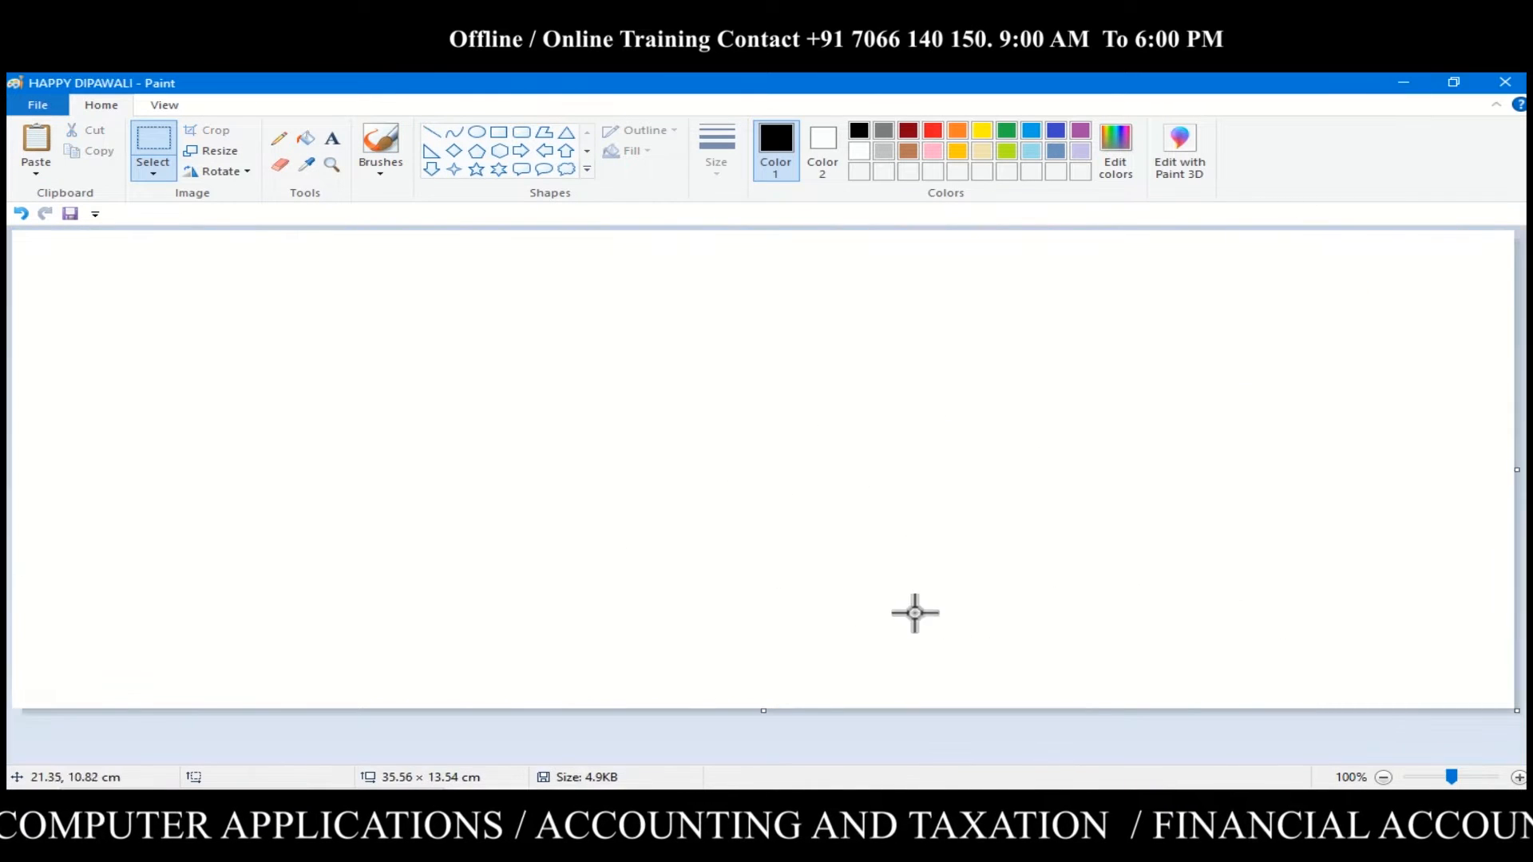
Switch to the untitled Paint picture with the orange gradient and copy its whole image
mouse_move(866, 770)
click(719, 695)
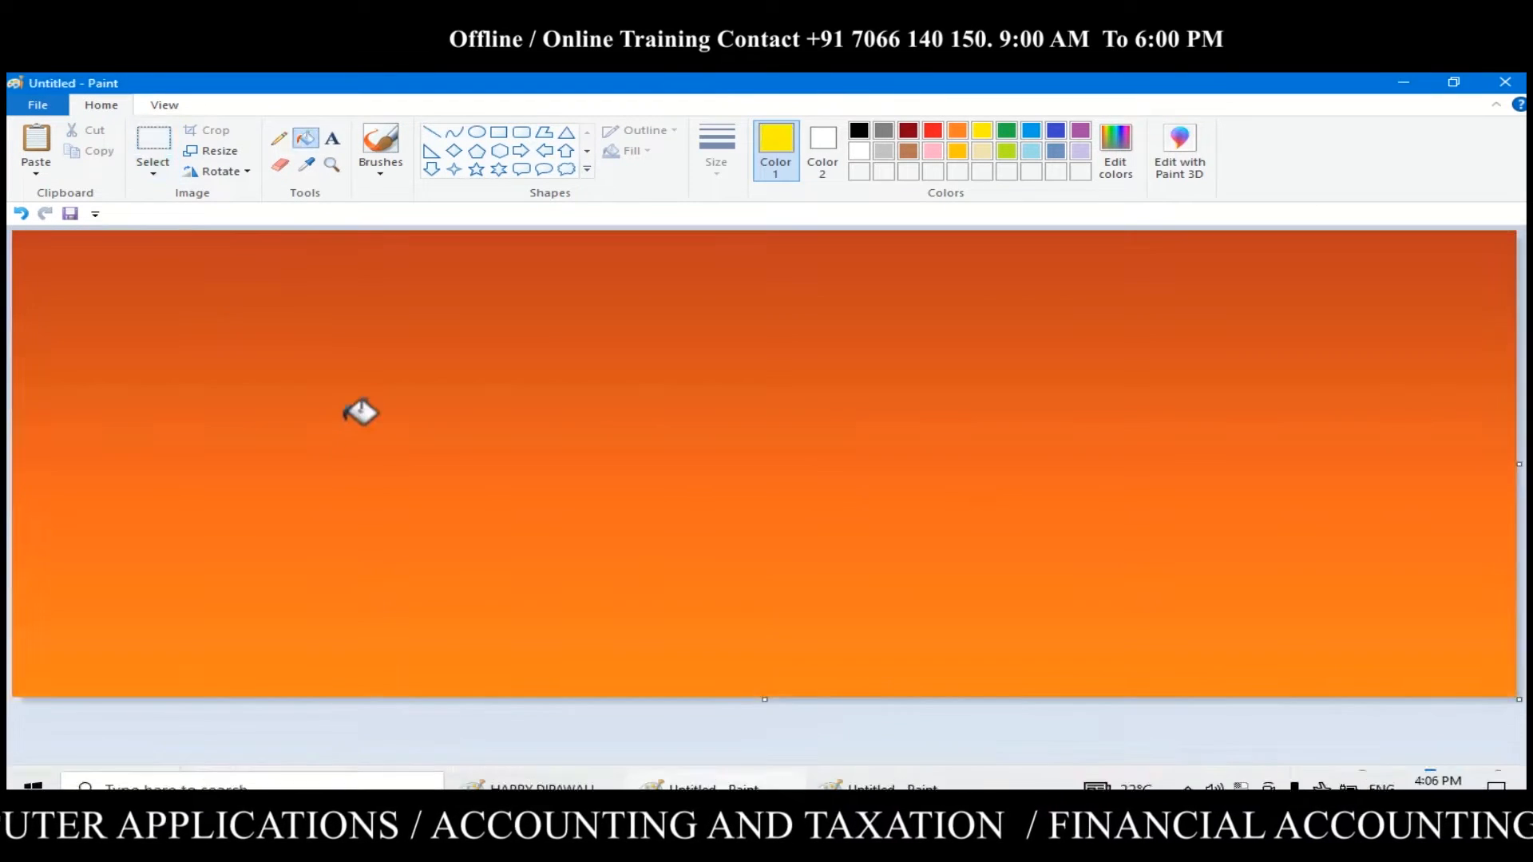
click(158, 137)
key(ctrl+a)
click(97, 152)
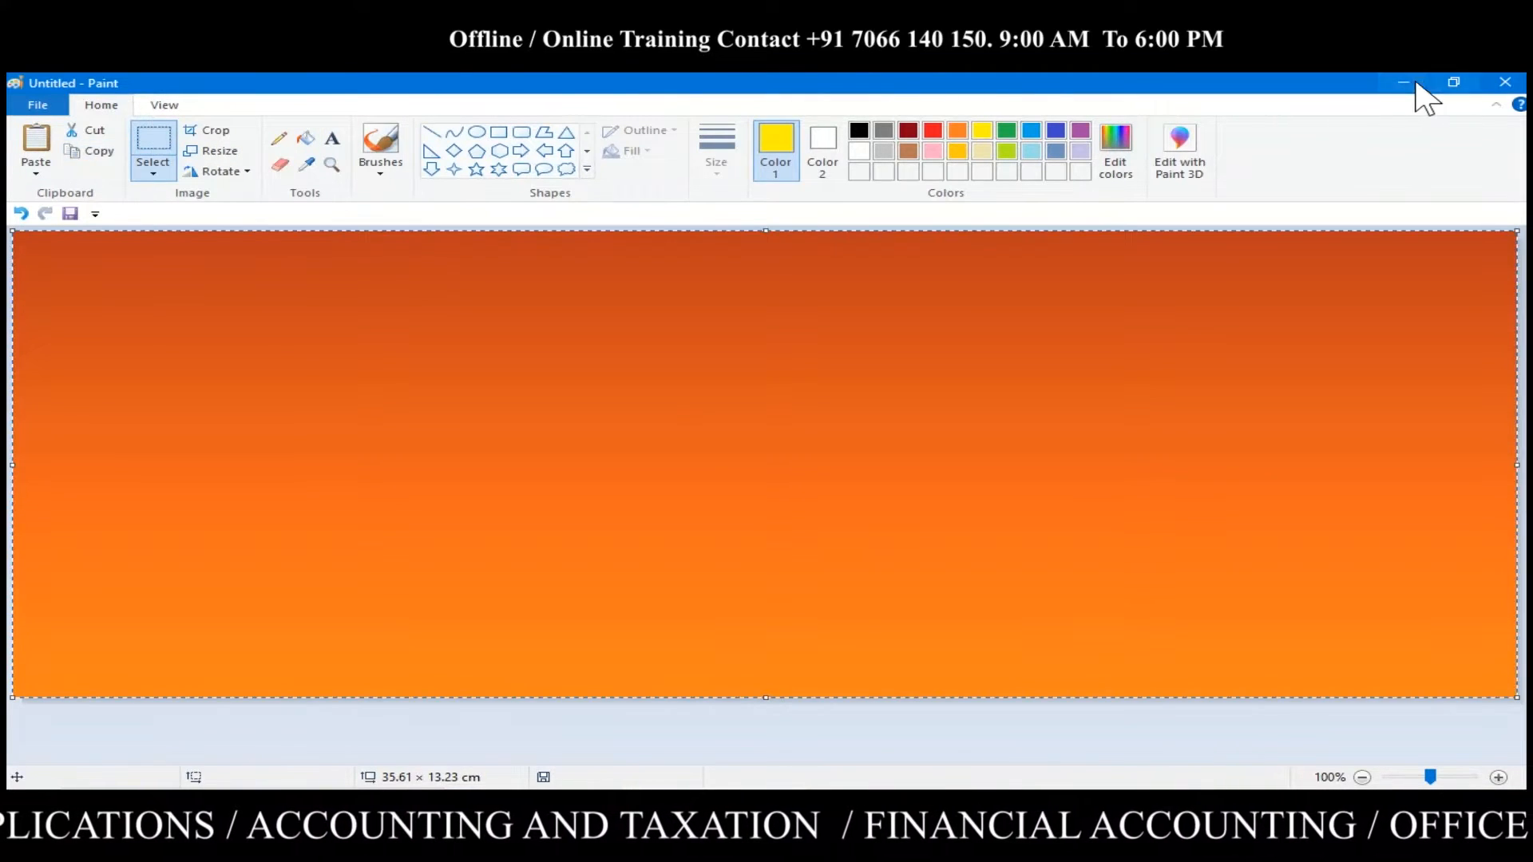
click(1403, 83)
Paste the orange gradient into the HAPPY DIPAWALI picture and stretch it down to the canvas's lower edge
click(548, 773)
click(548, 773)
click(46, 164)
drag(765, 699, 765, 707)
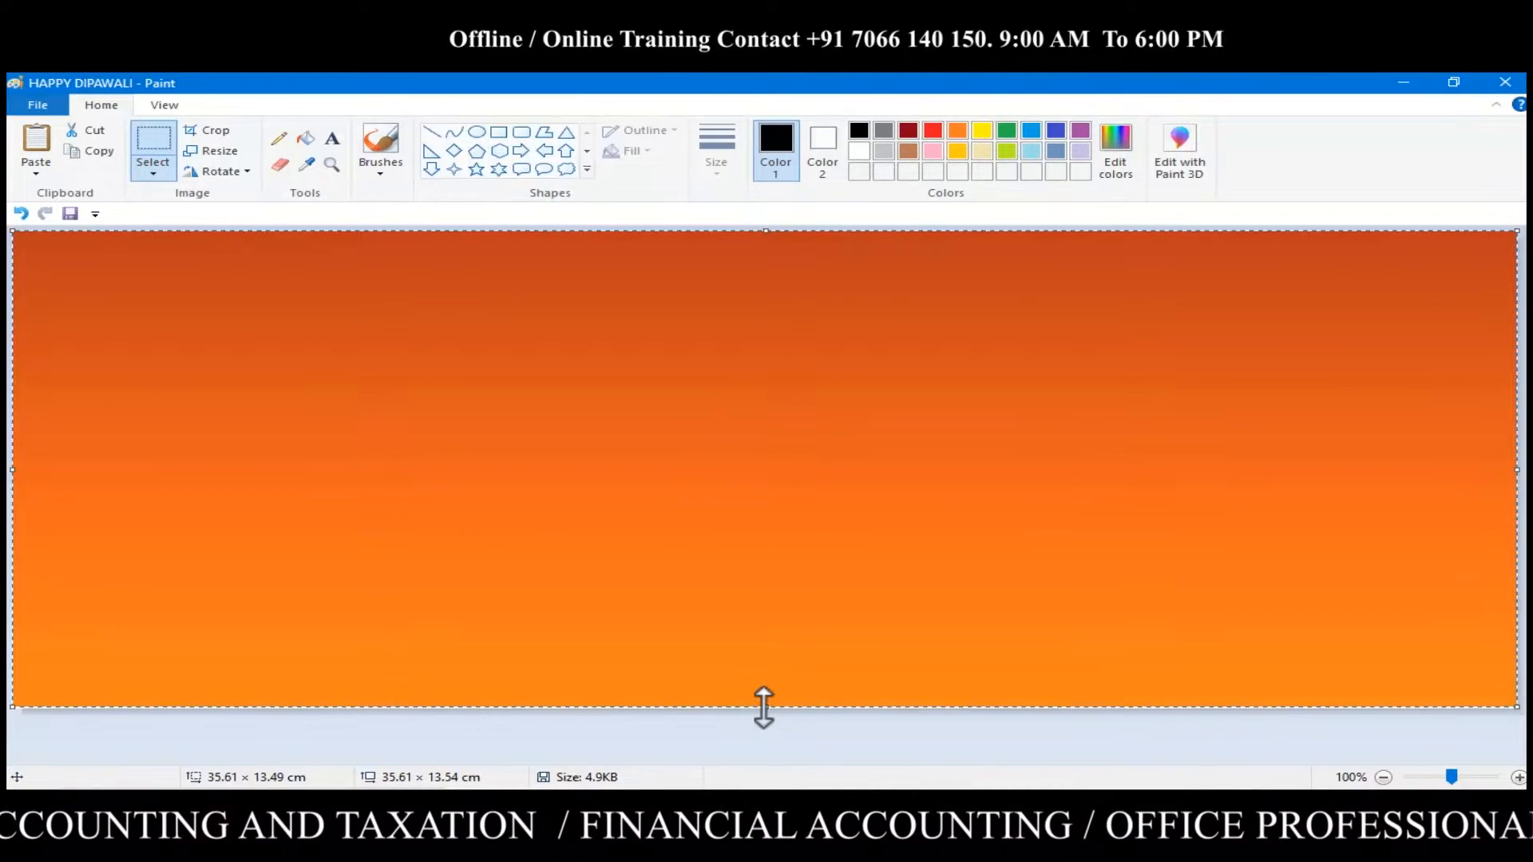
click(517, 332)
Try overlaying a copy of the lamp drawing on the gradient in HAPPY DIPAWALI, and undo the paste
mouse_move(848, 782)
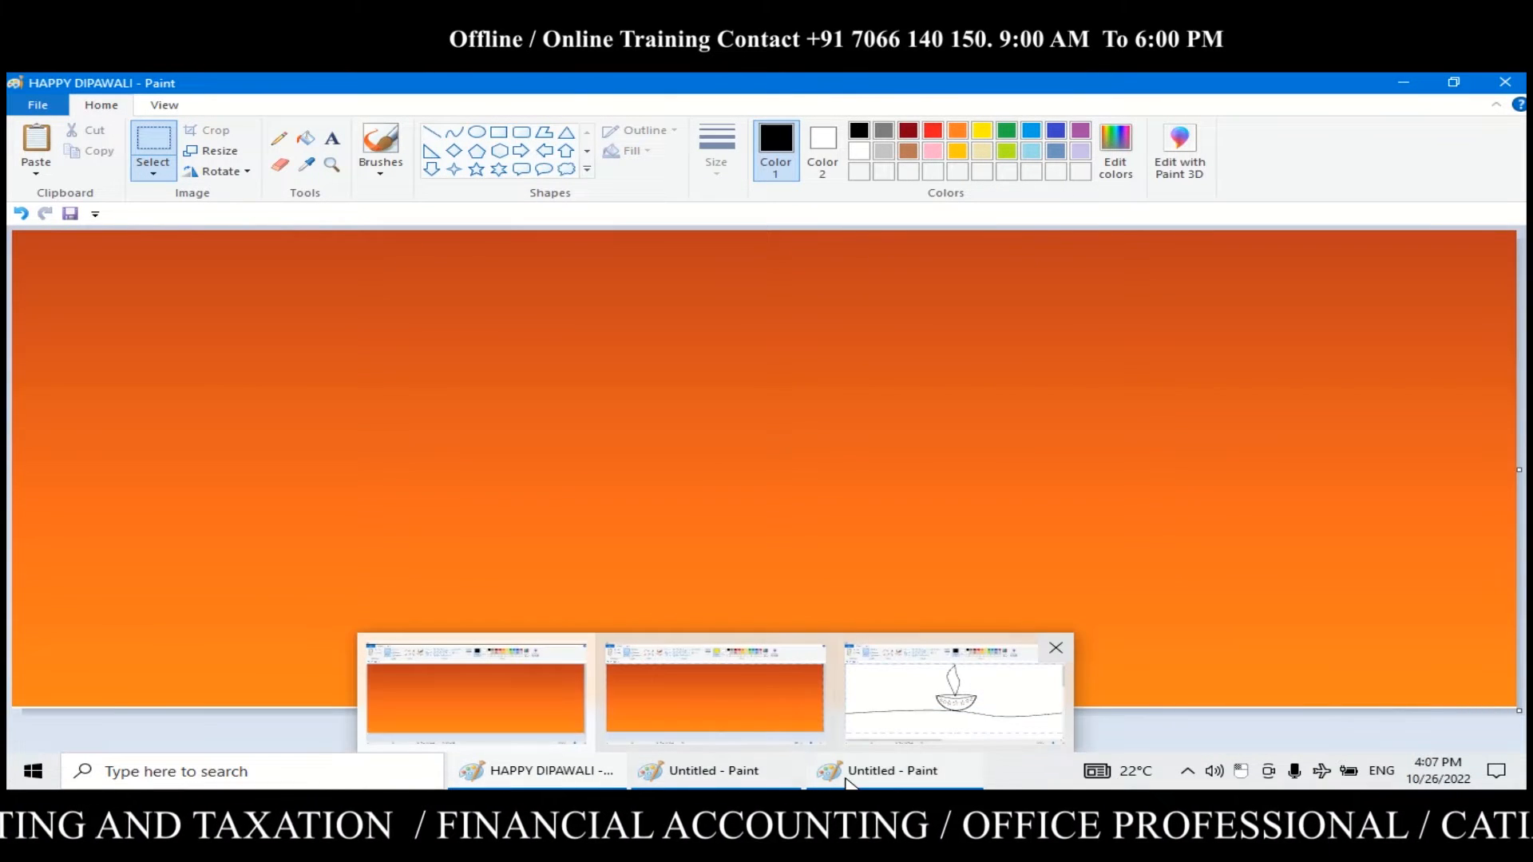
click(915, 710)
click(101, 152)
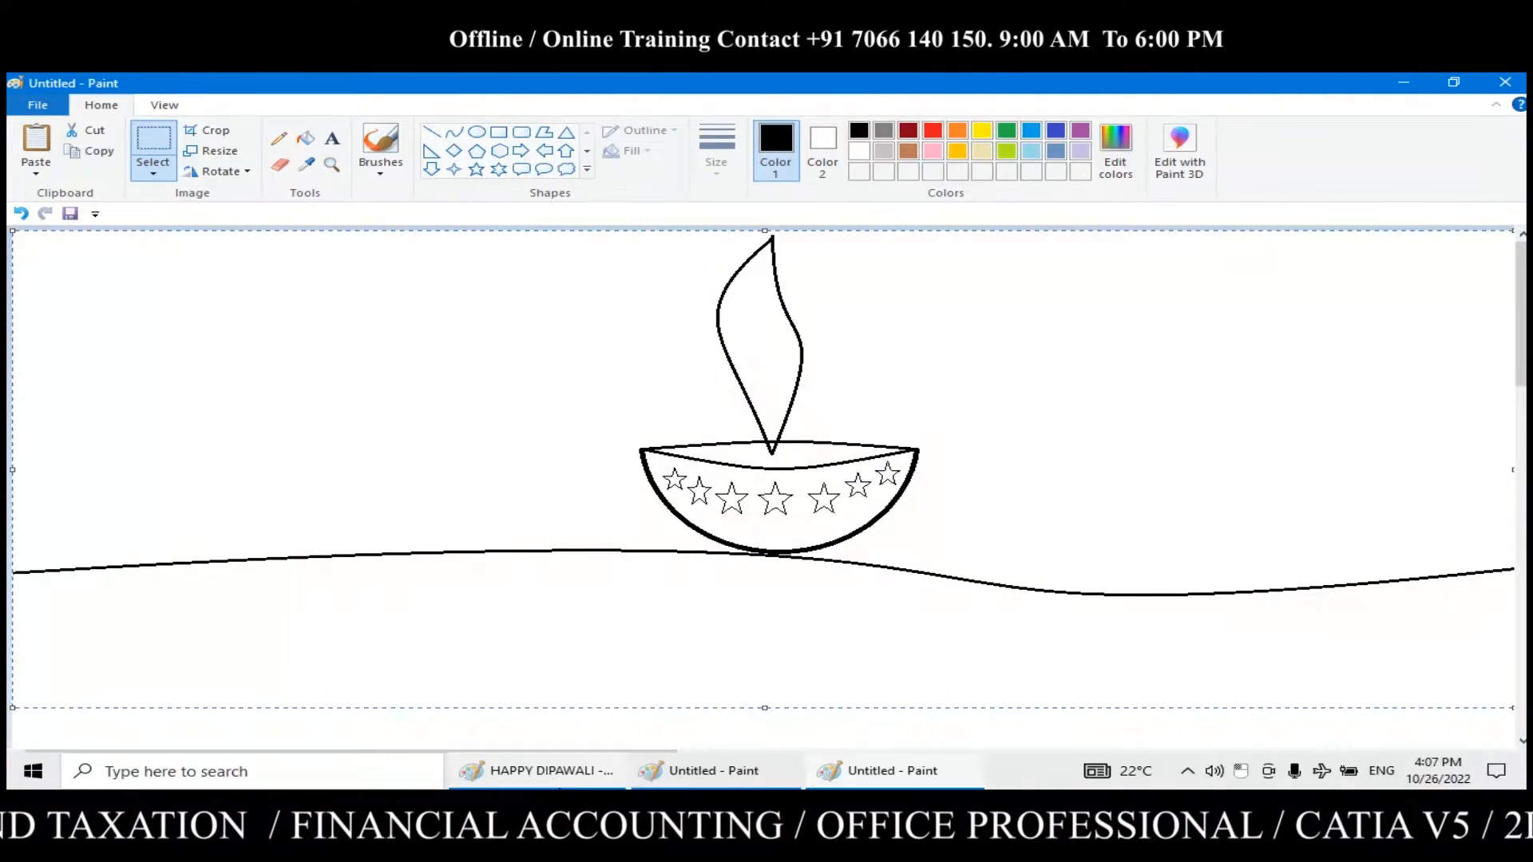
click(519, 772)
click(36, 144)
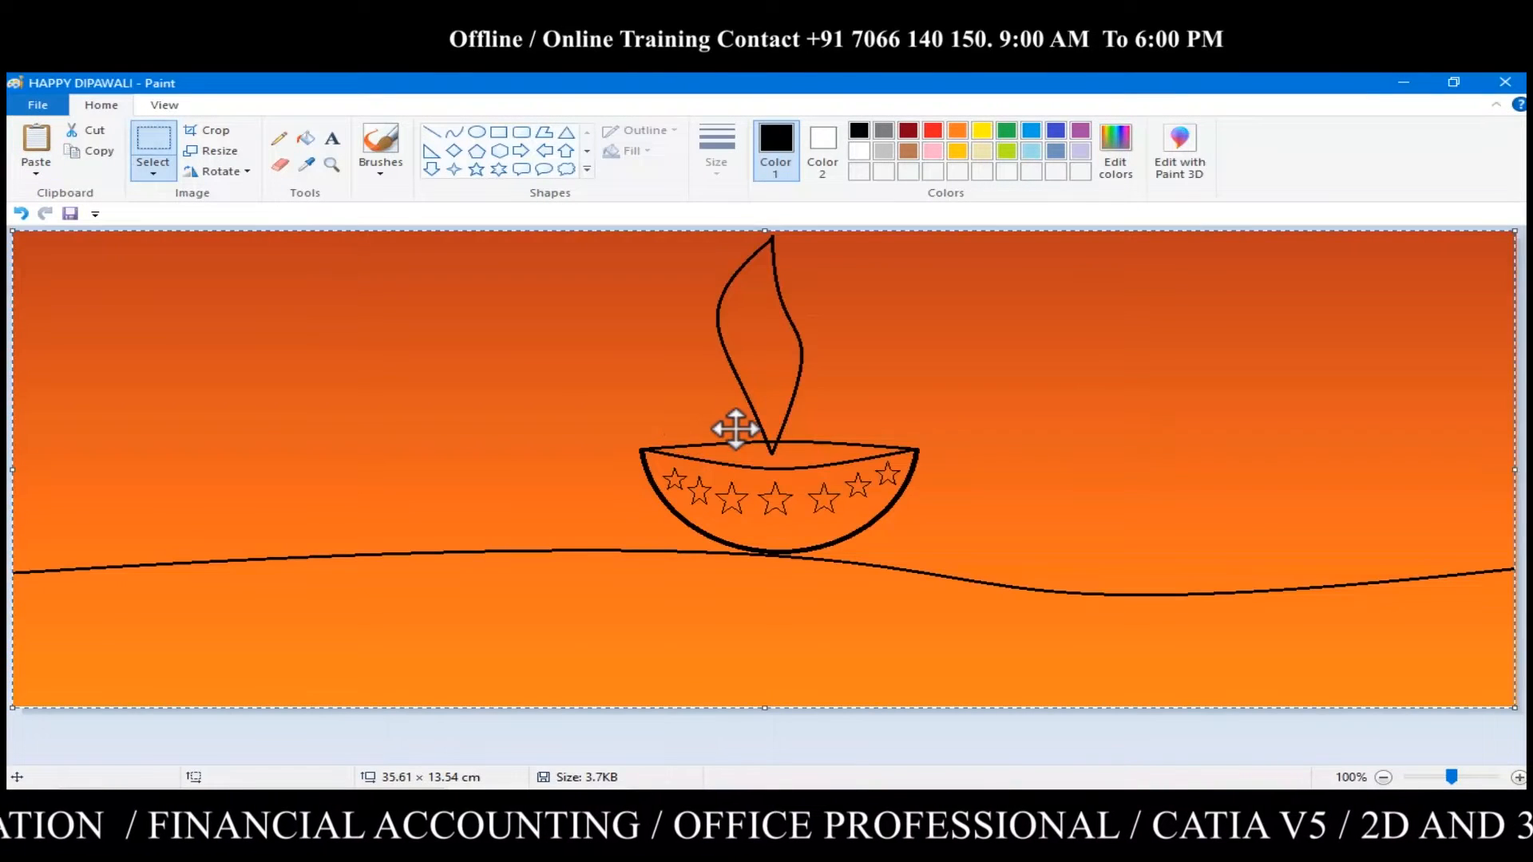
key(ctrl+z)
click(1404, 82)
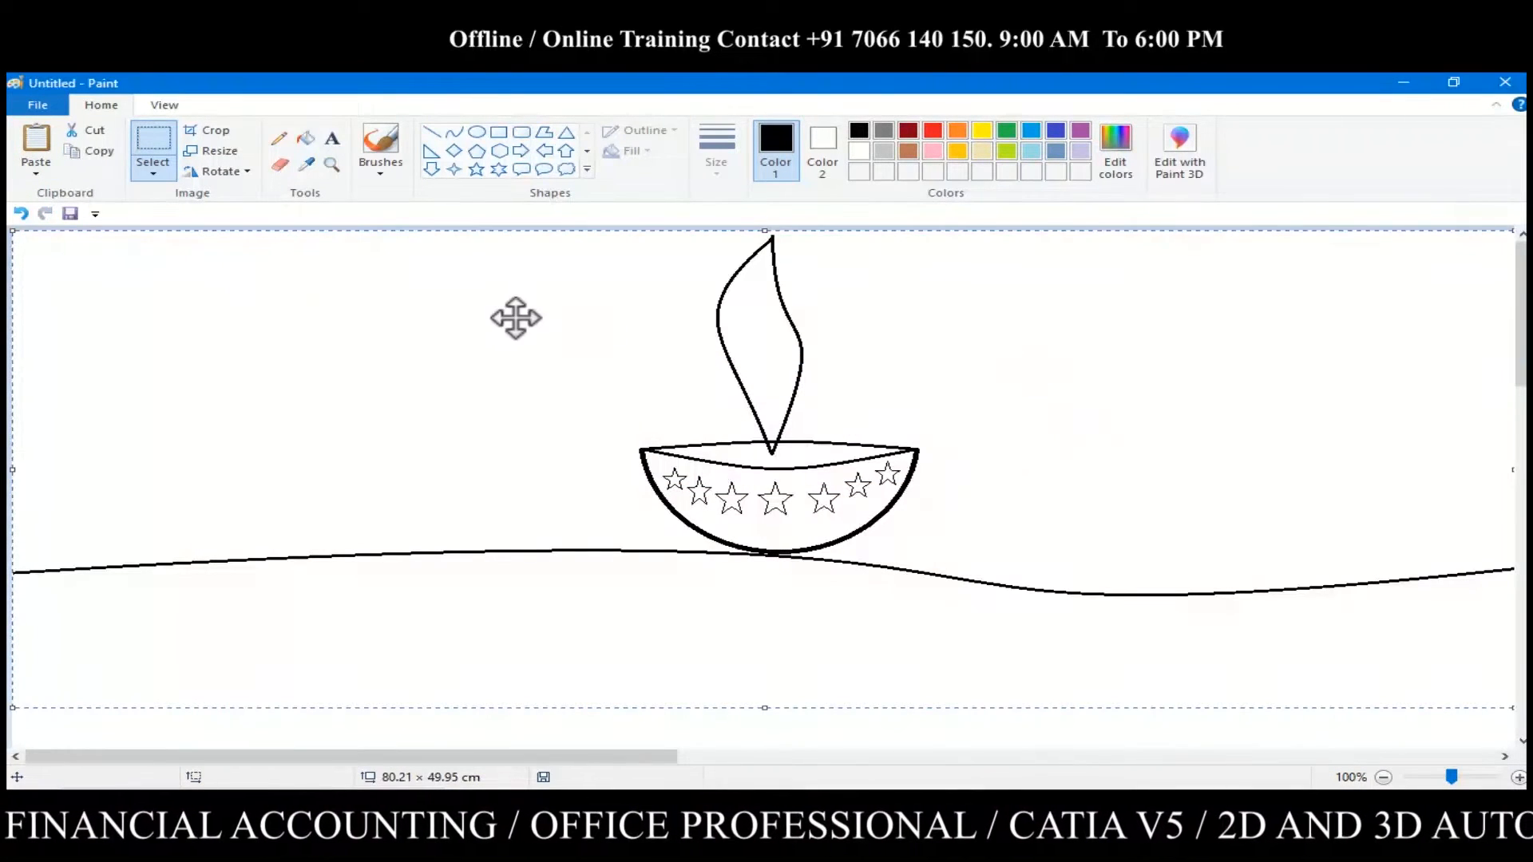
Fill the flame of the lamp in the untitled picture with red
click(156, 154)
click(932, 130)
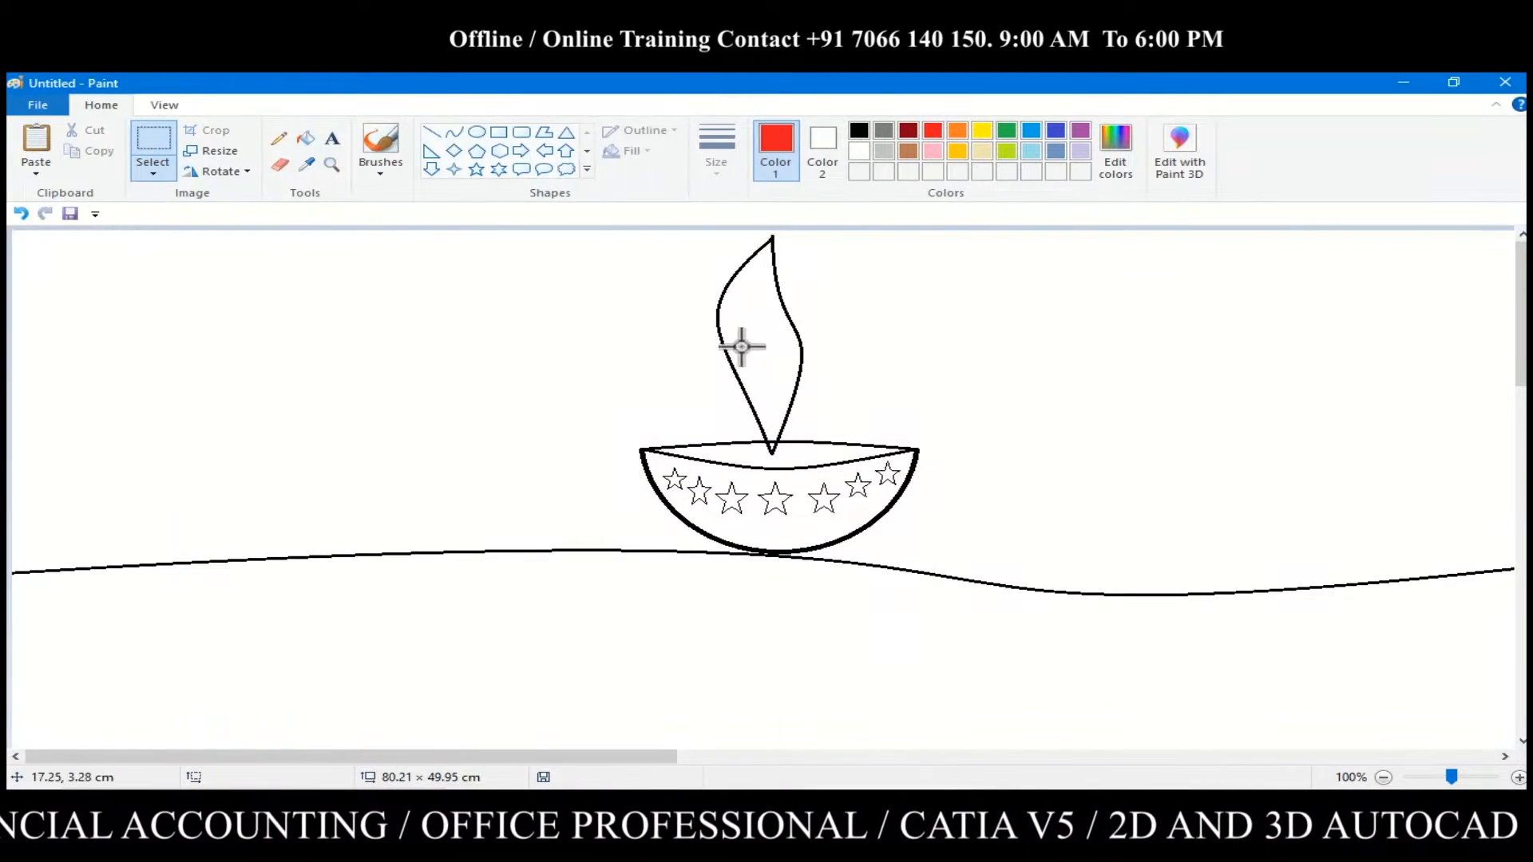
click(306, 139)
click(755, 329)
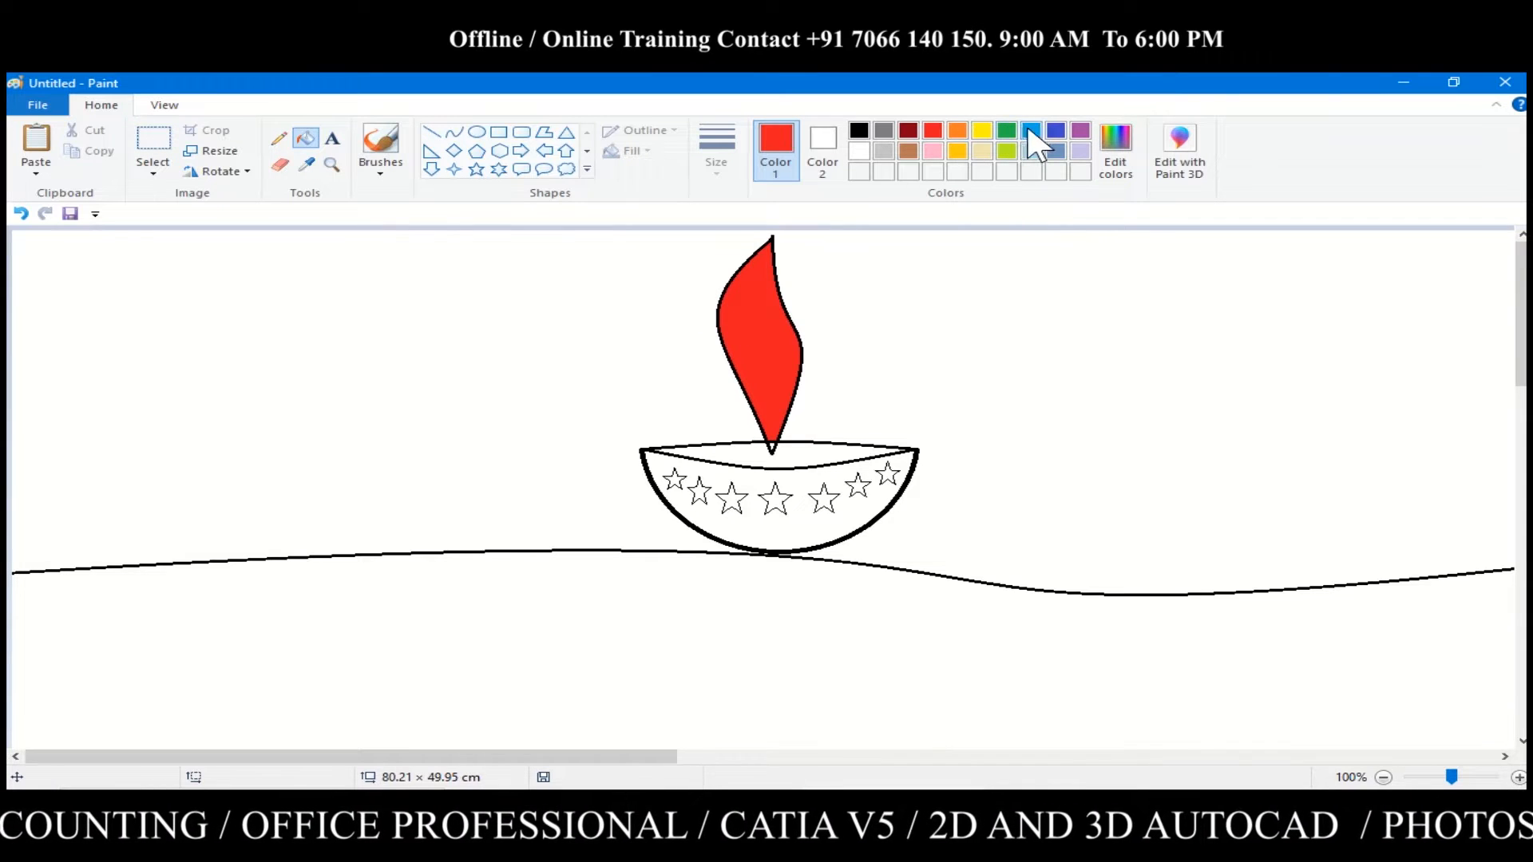
Choose green, try filling the area below the ground line, and undo the fill
click(1006, 130)
click(823, 643)
key(ctrl+z)
Shrink the canvas to about 35.34 × 14.92 cm around the lamp drawing and fill the area below the ground line with green
drag(654, 757, 774, 763)
click(1384, 778)
click(1384, 778)
drag(860, 678, 389, 365)
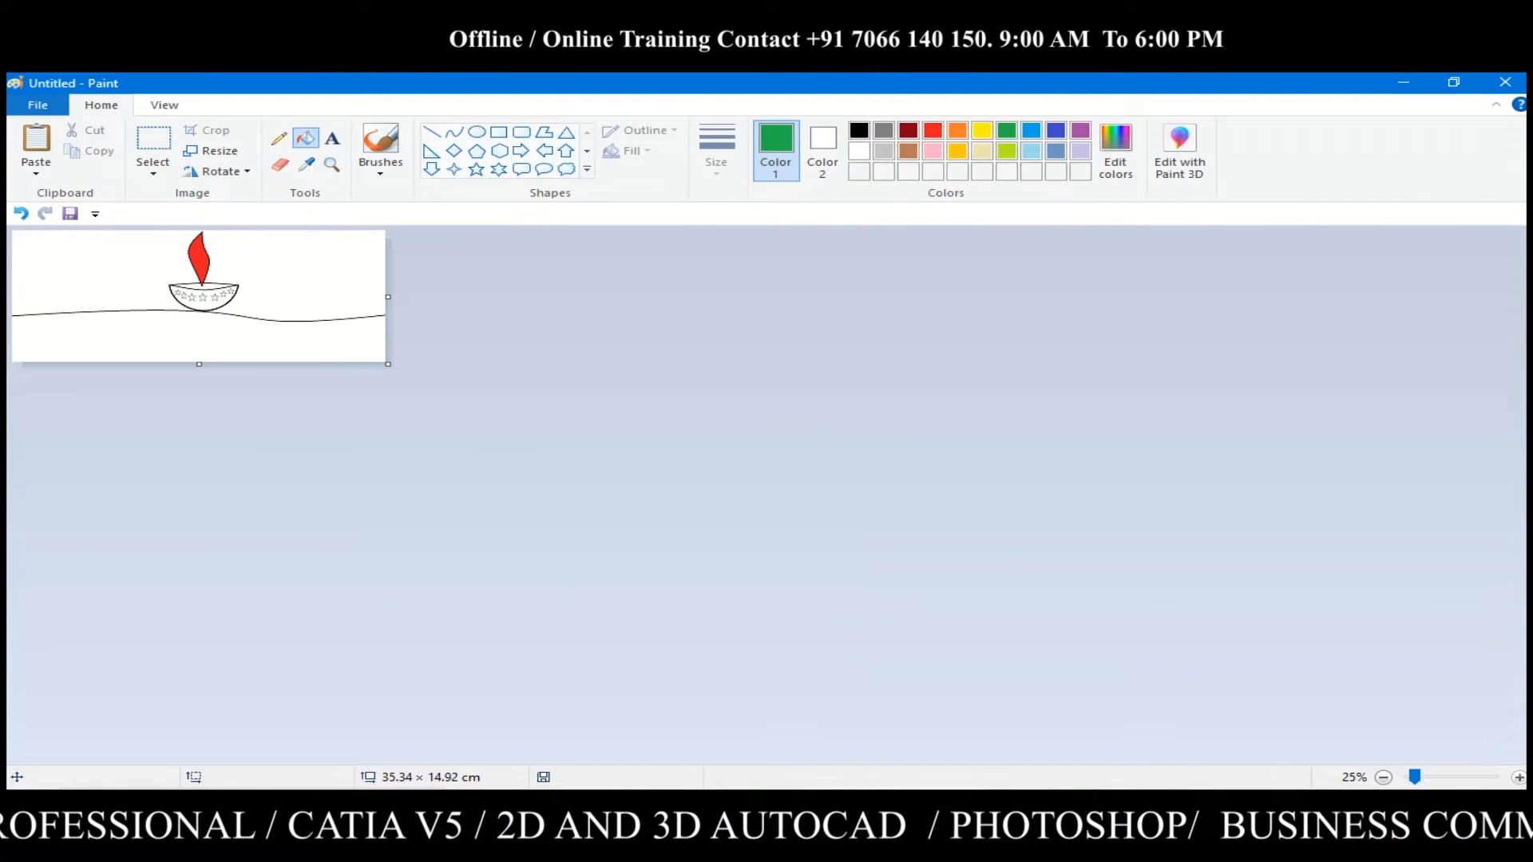
click(1519, 778)
click(1519, 777)
click(1518, 777)
click(1518, 778)
click(1384, 778)
click(1384, 778)
click(1384, 777)
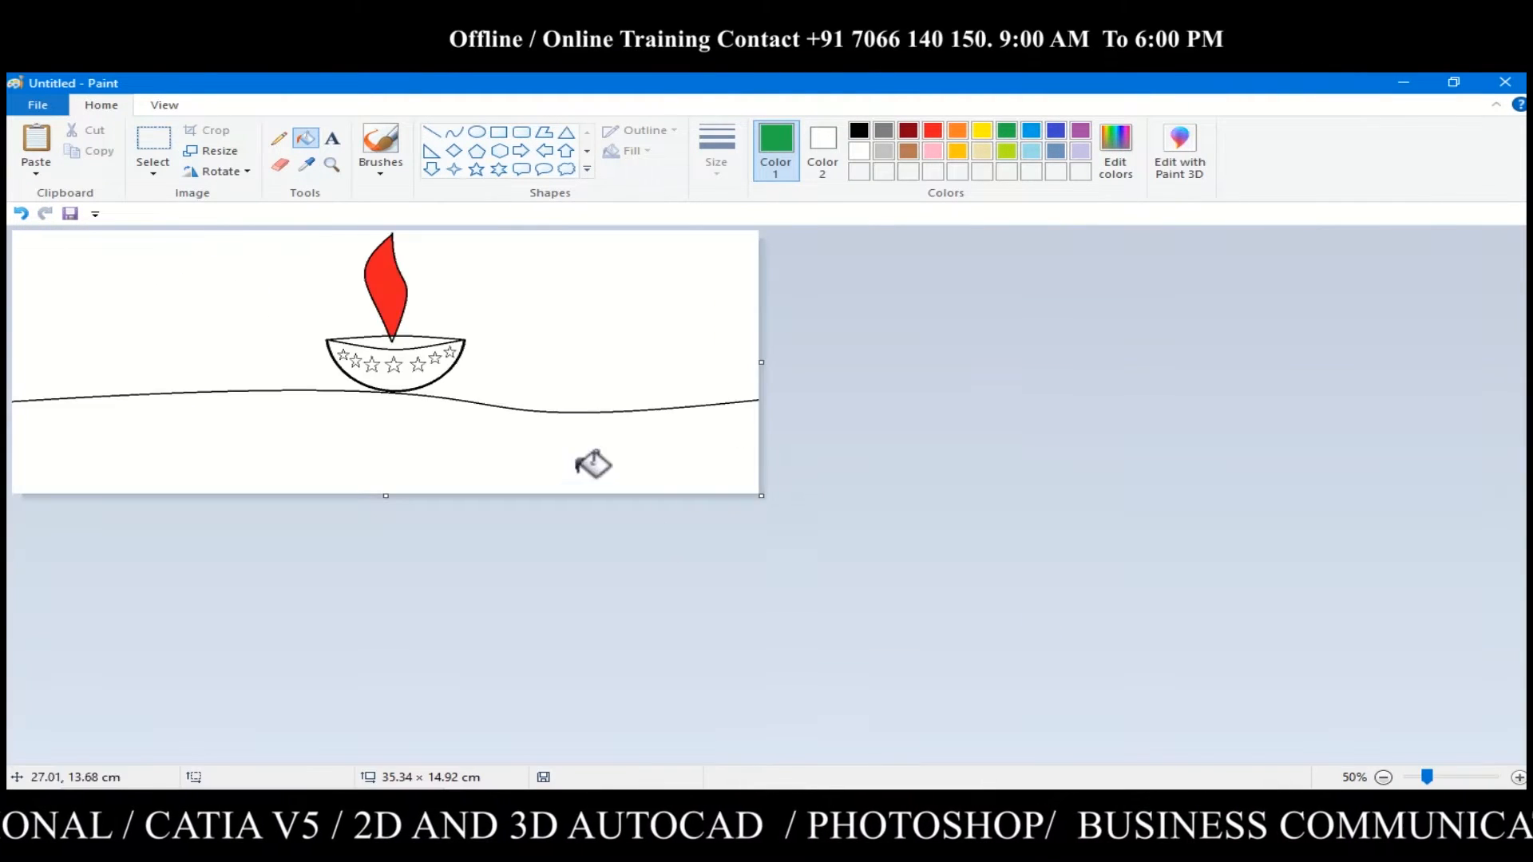
click(524, 456)
Fill all seven stars on the bowl with orange
click(331, 164)
click(465, 372)
click(738, 465)
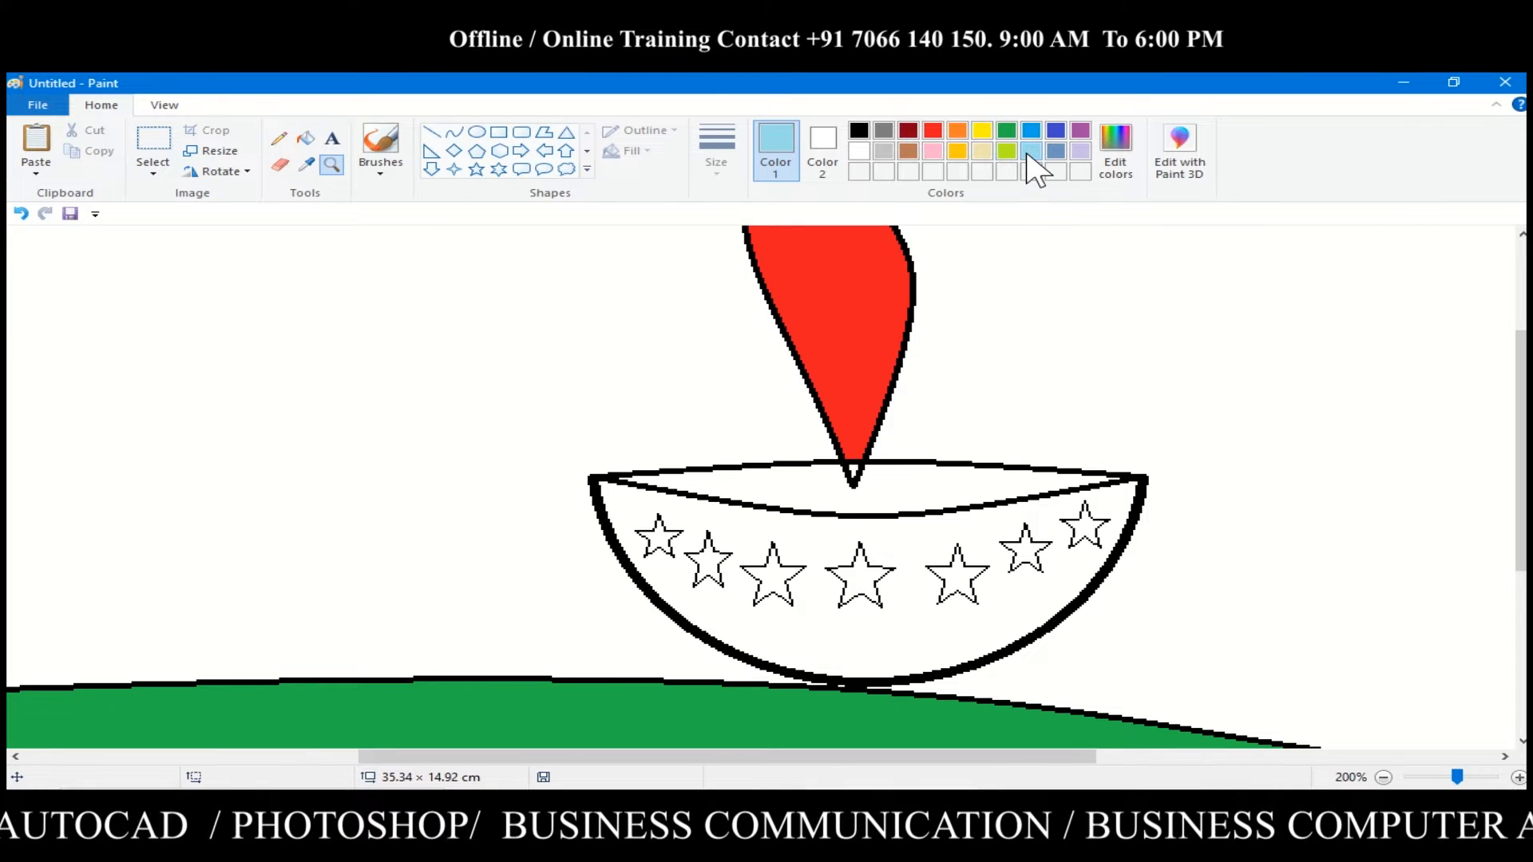
click(957, 131)
click(305, 138)
click(860, 576)
click(773, 577)
click(708, 563)
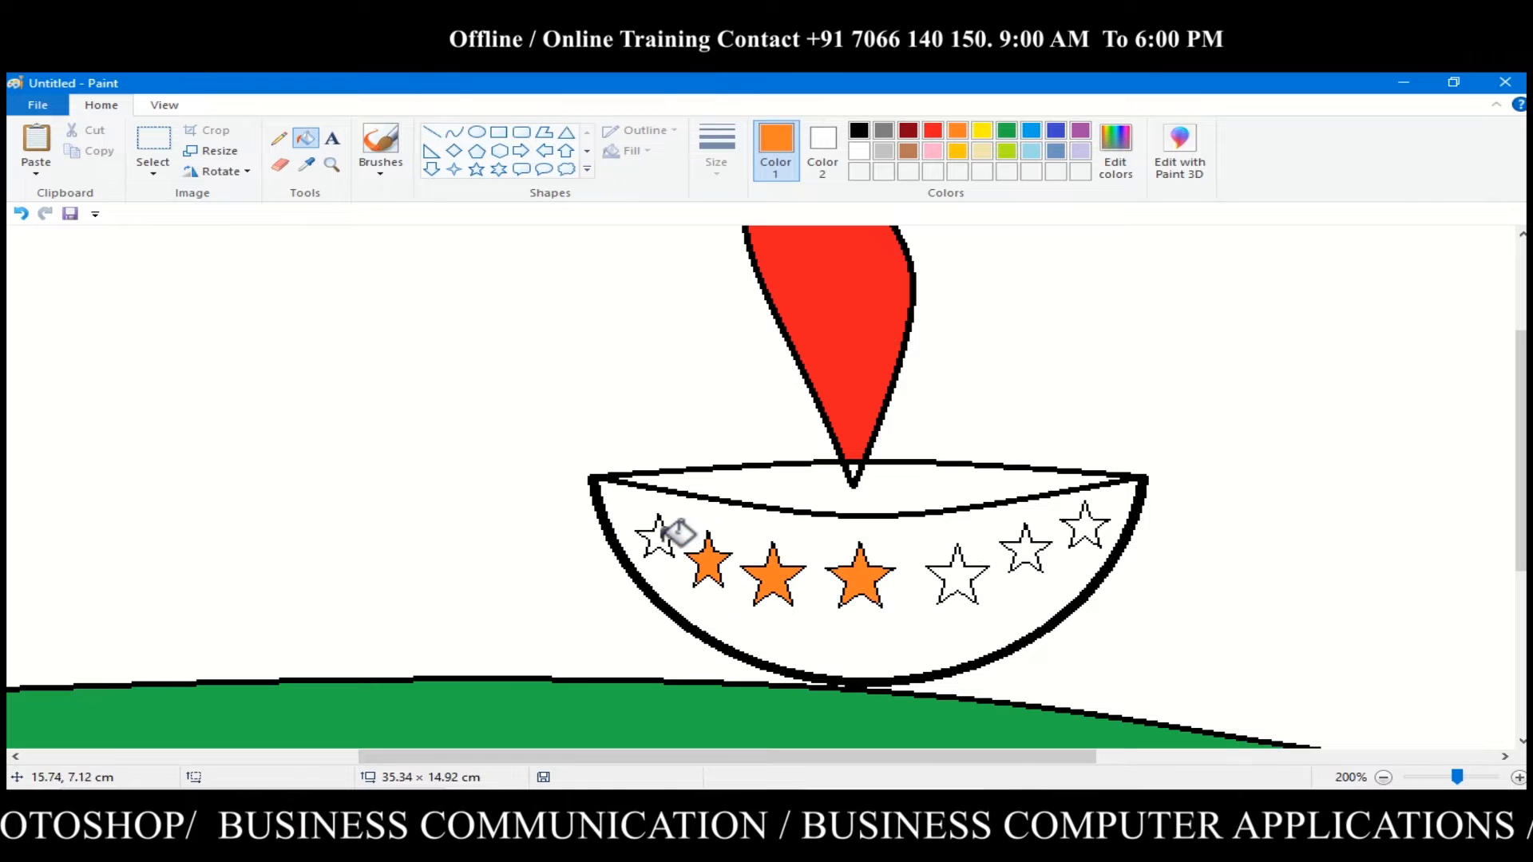
click(659, 536)
click(957, 576)
click(1026, 550)
click(1085, 527)
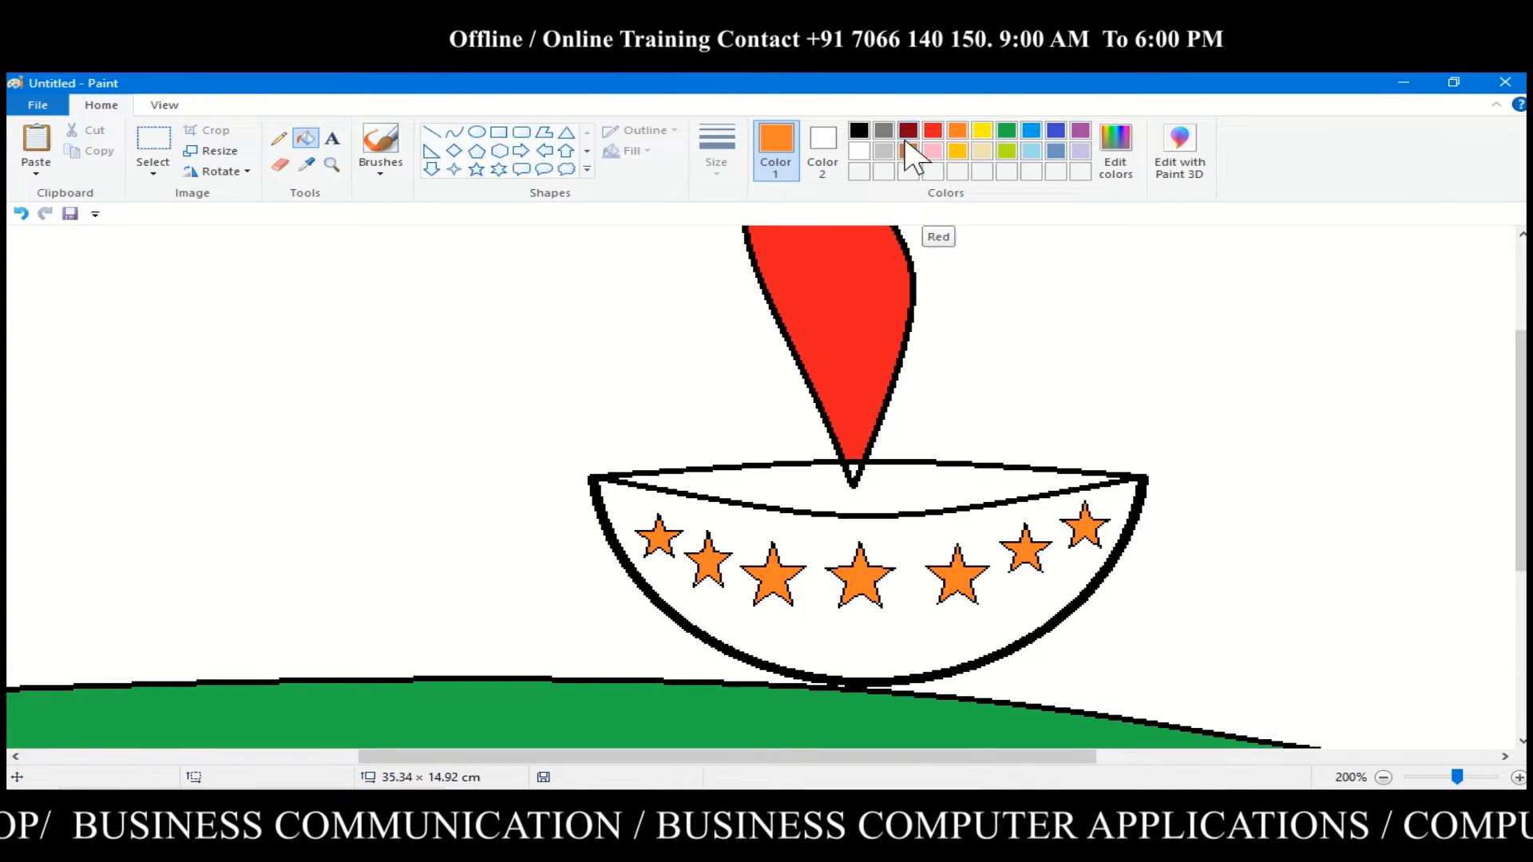
Fill the bowl's body around the stars with lime and the opening inside its rim with light turquoise
click(1007, 151)
click(932, 531)
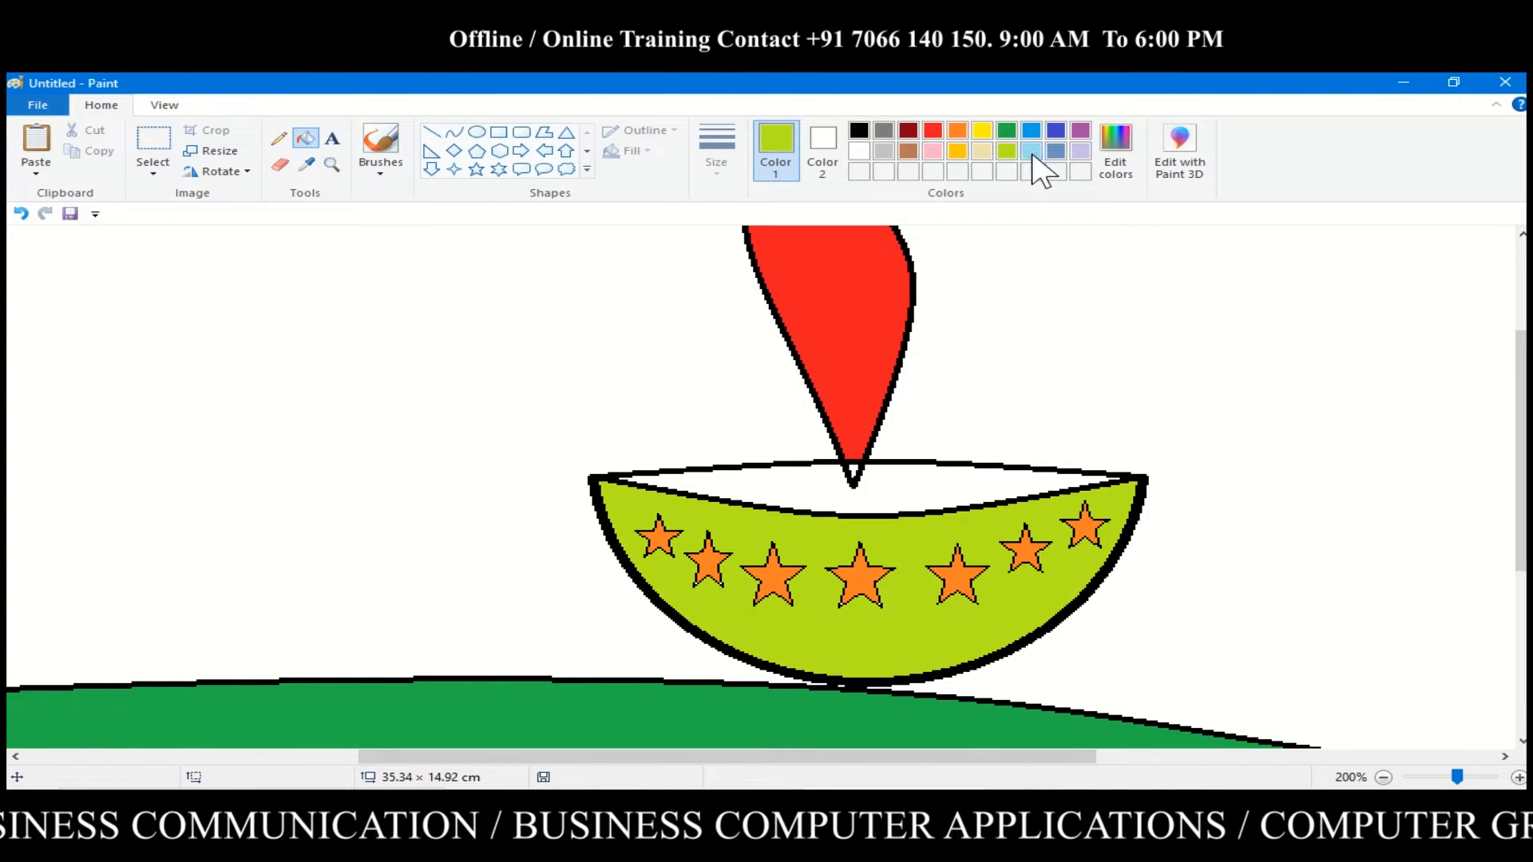
click(1031, 151)
click(958, 482)
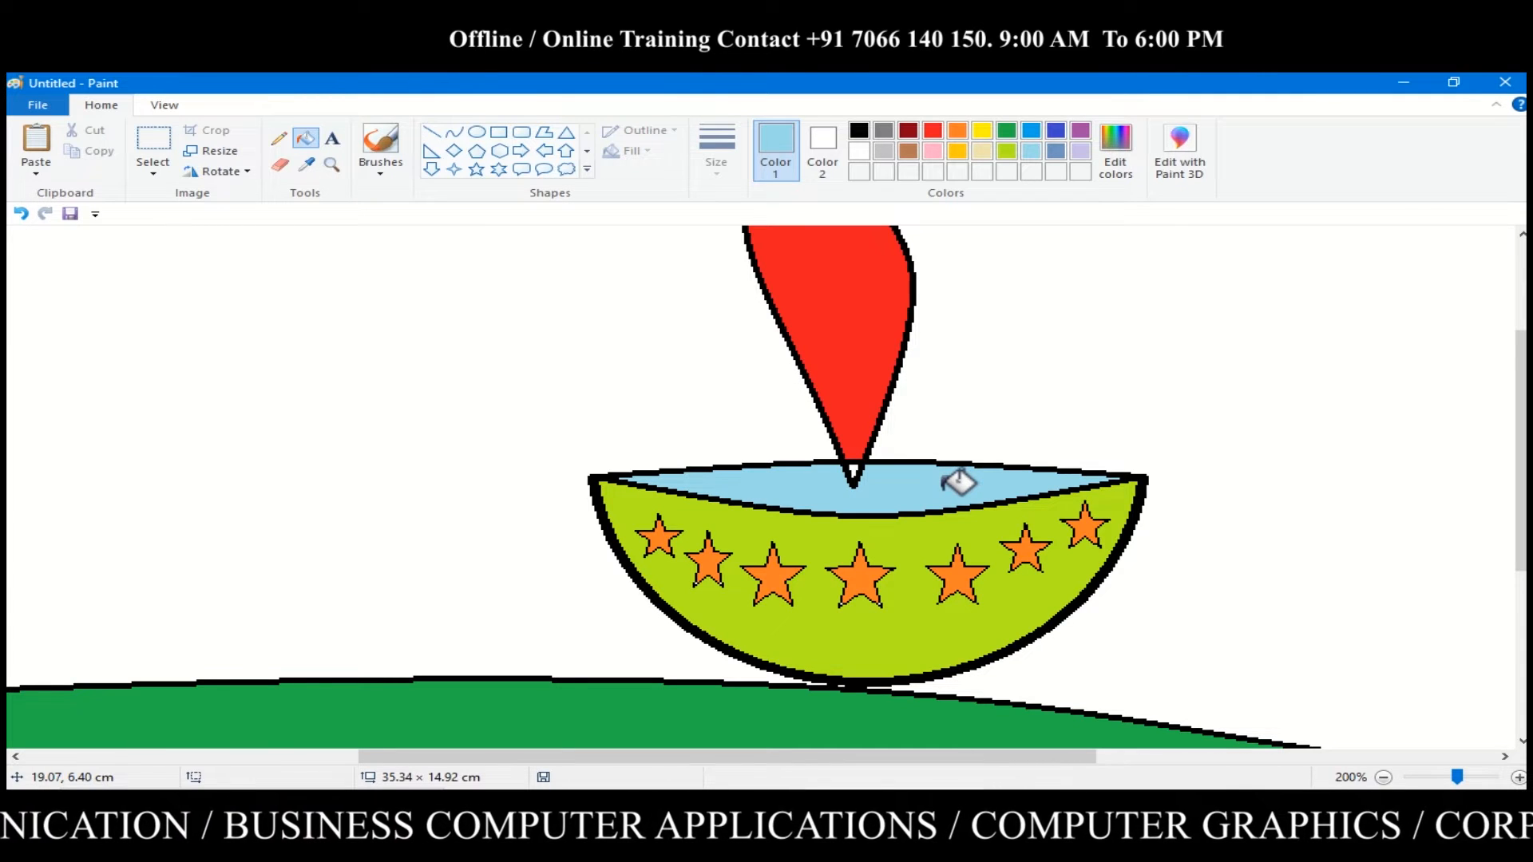
scroll(958, 481, up, 3)
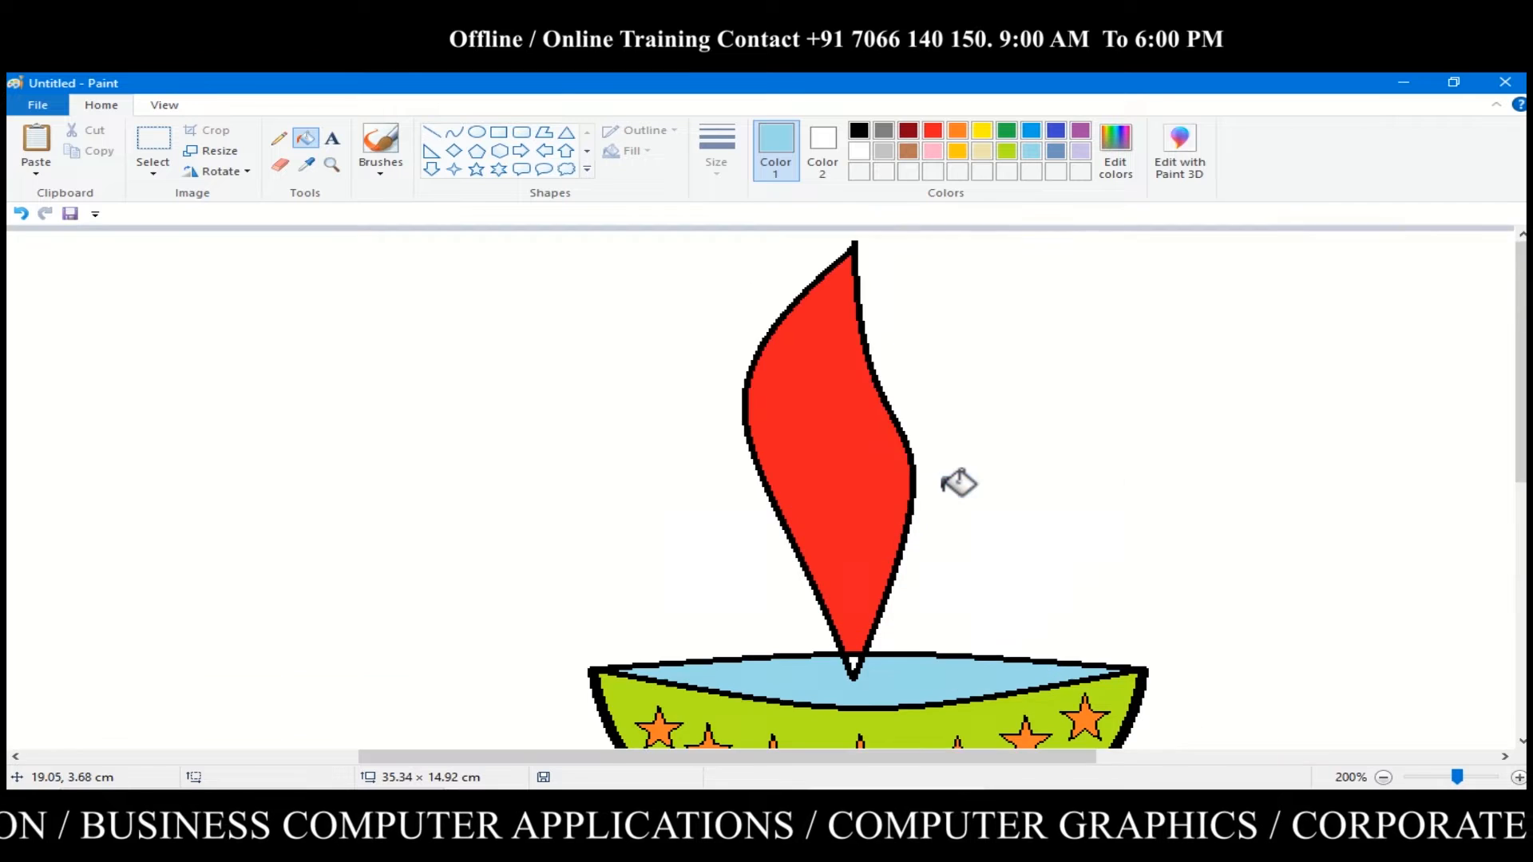
Fill the flame's small white tip inside the bowl's opening with red
scroll(958, 479, down, 4)
click(933, 130)
click(854, 396)
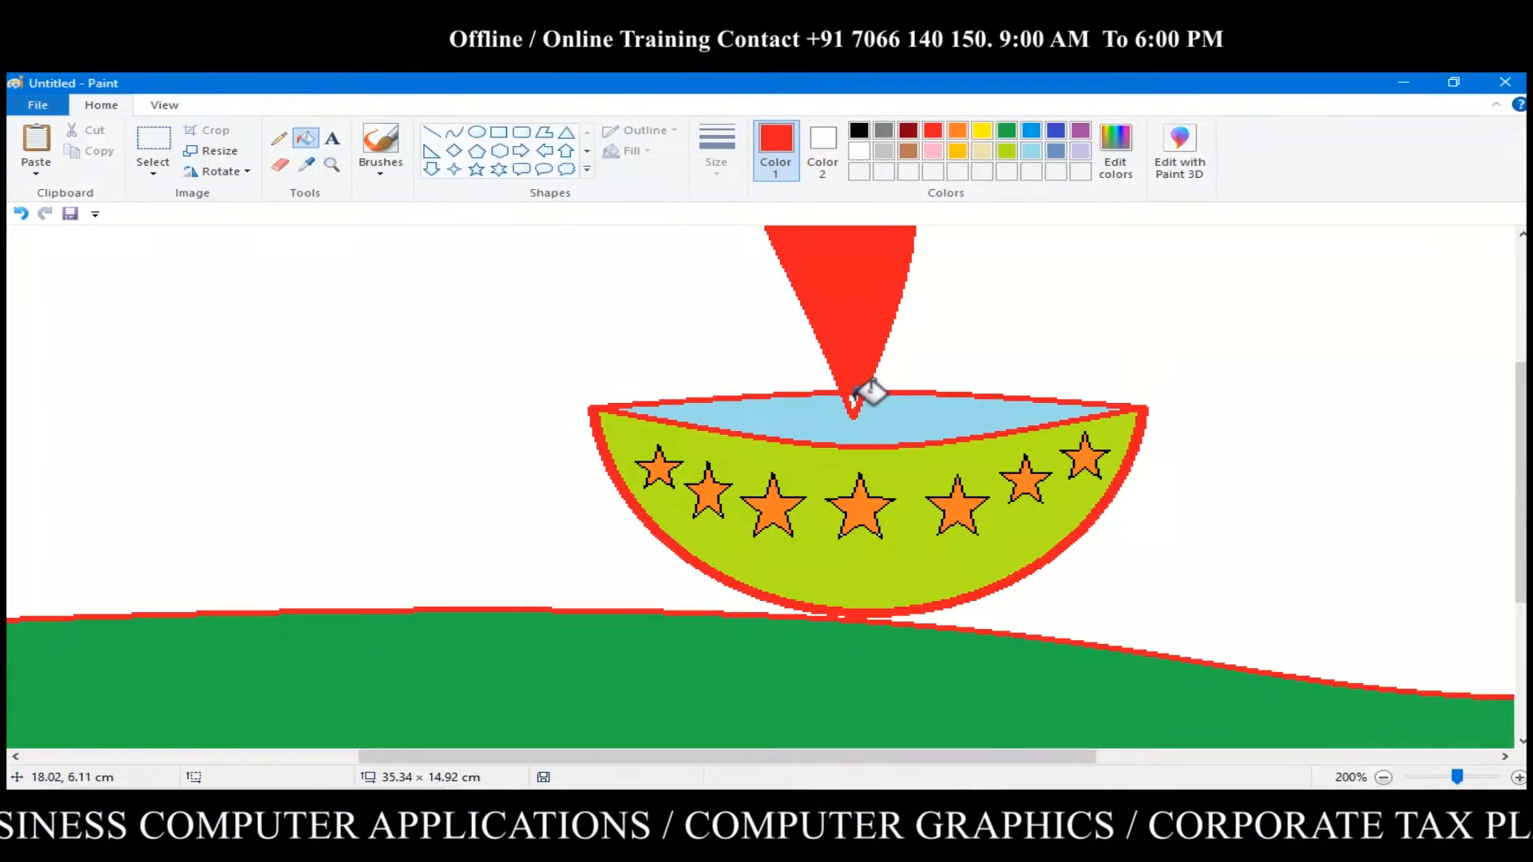
key(ctrl+z)
click(332, 164)
click(856, 412)
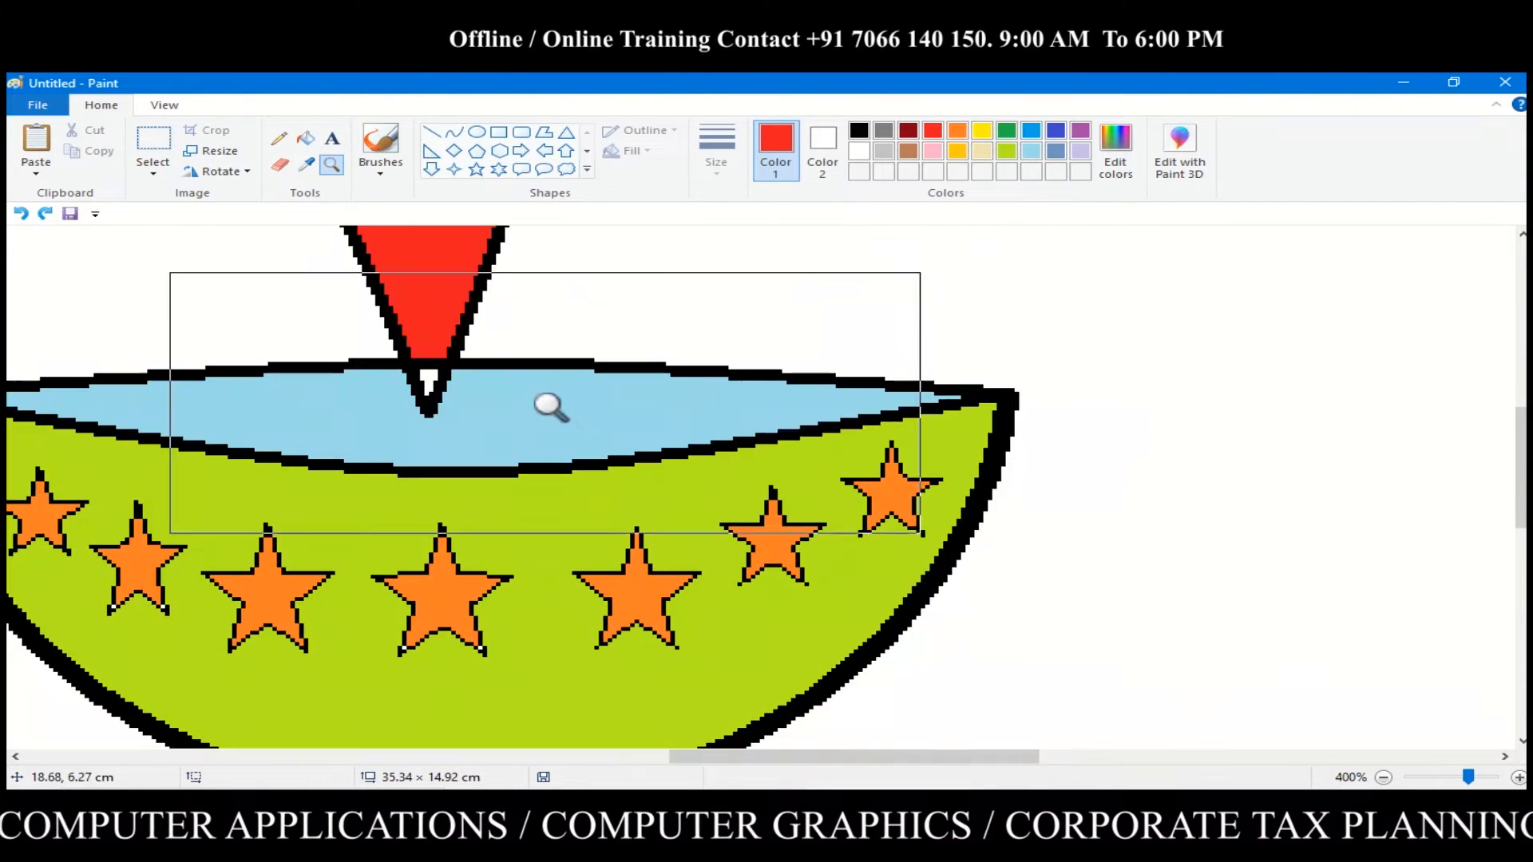
scroll(493, 226, up, 5)
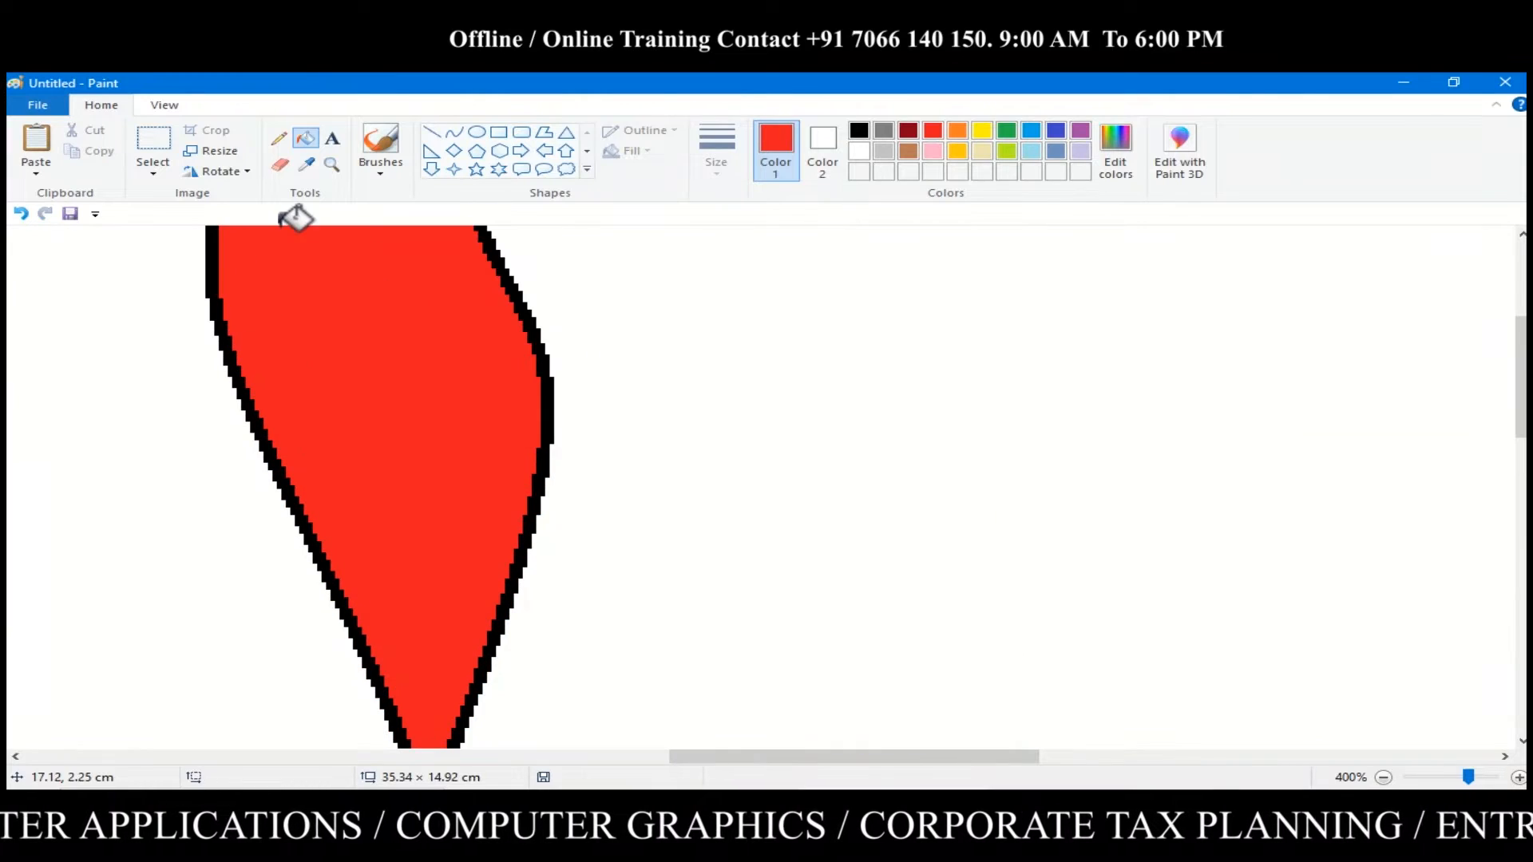
Copy the entire lamp picture and paste it into the HAPPY DIPAWALI picture
click(1384, 777)
click(1384, 777)
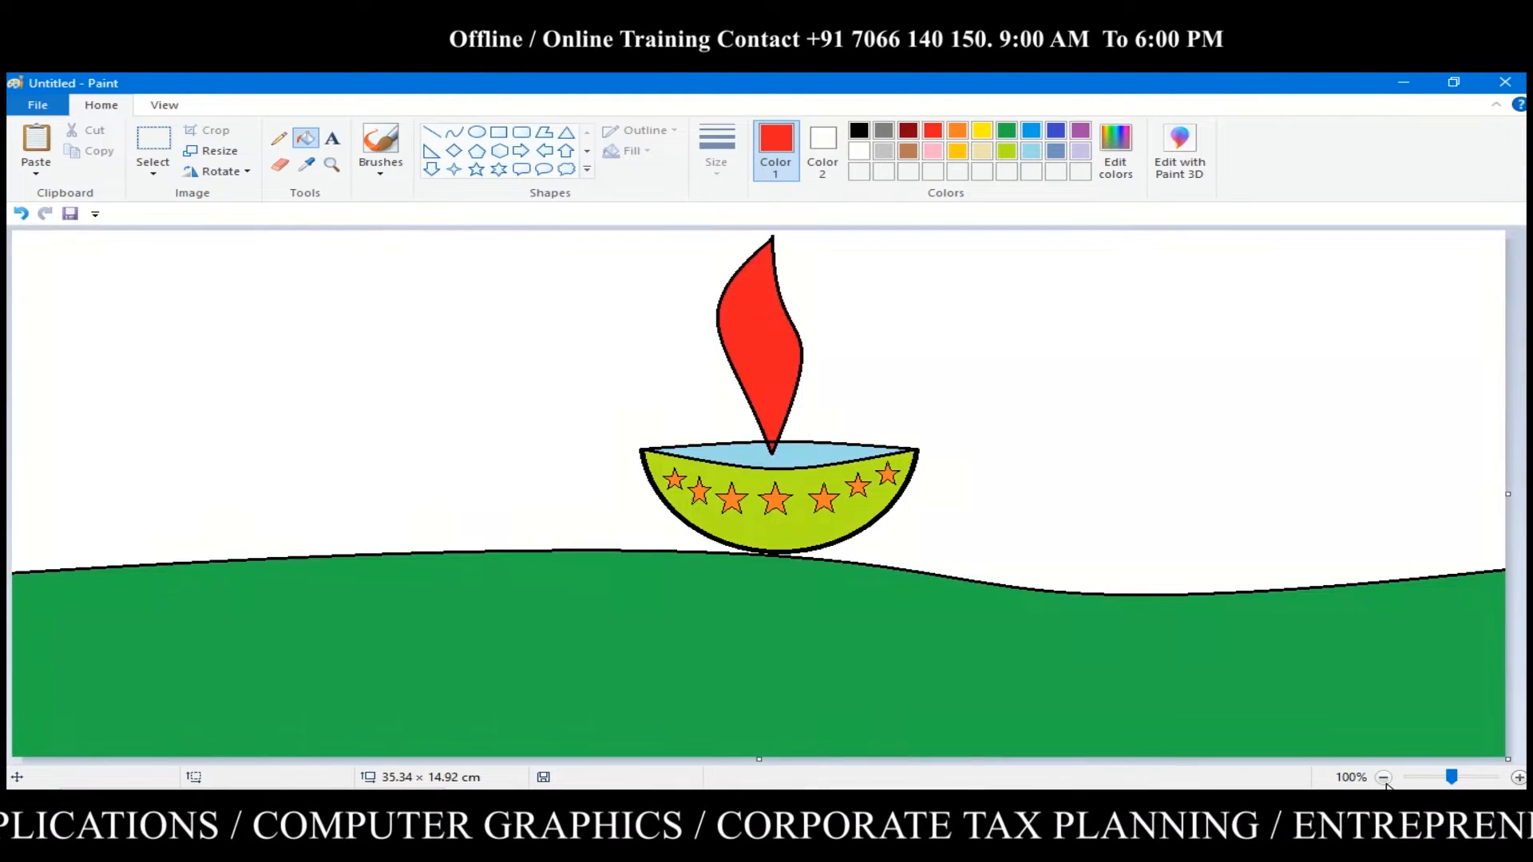
click(1384, 777)
click(157, 142)
key(ctrl+a)
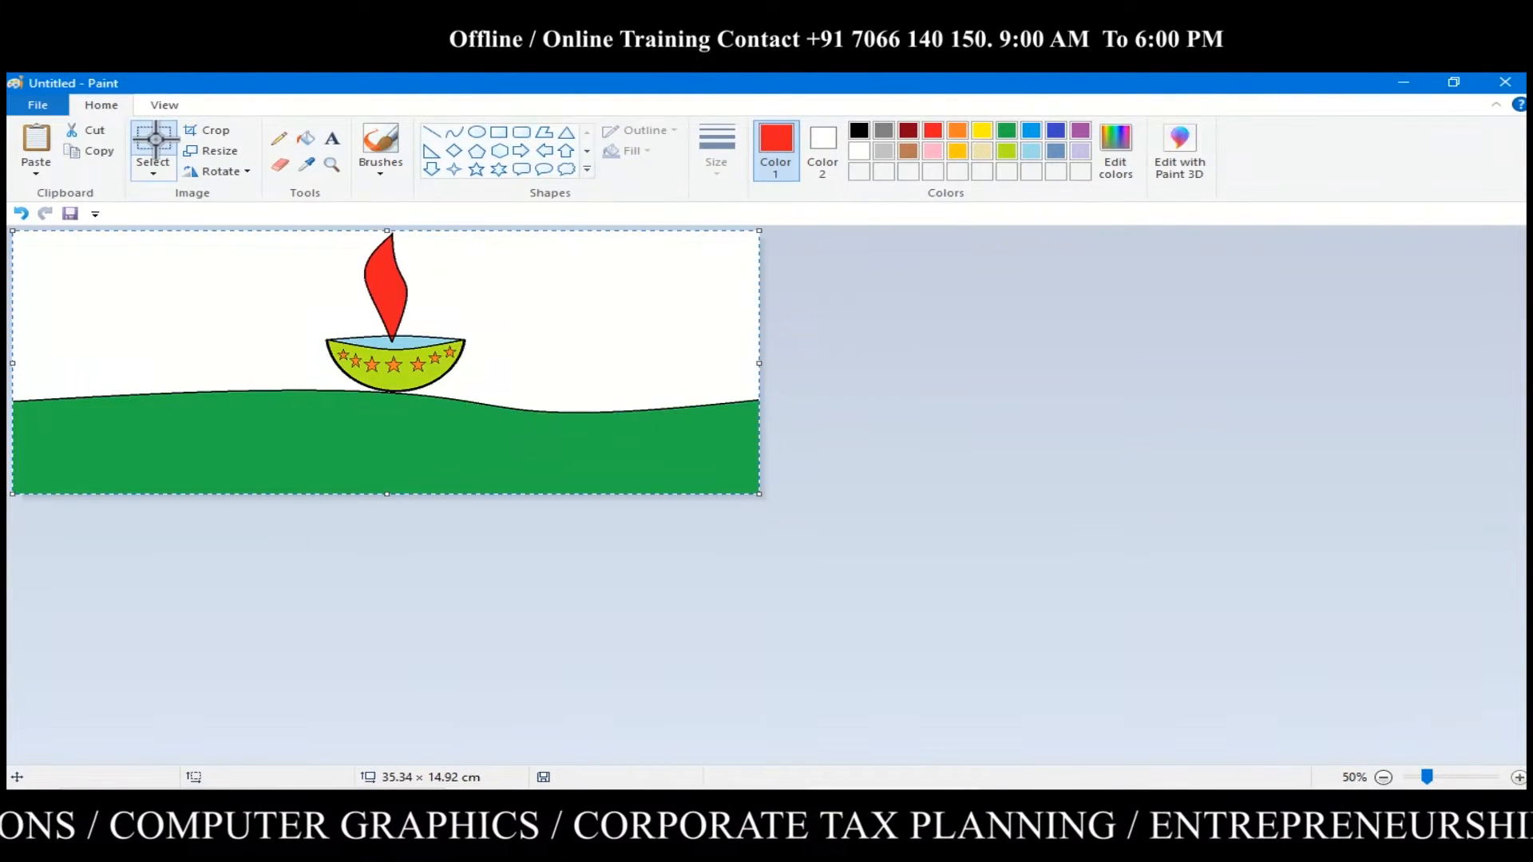
click(1407, 85)
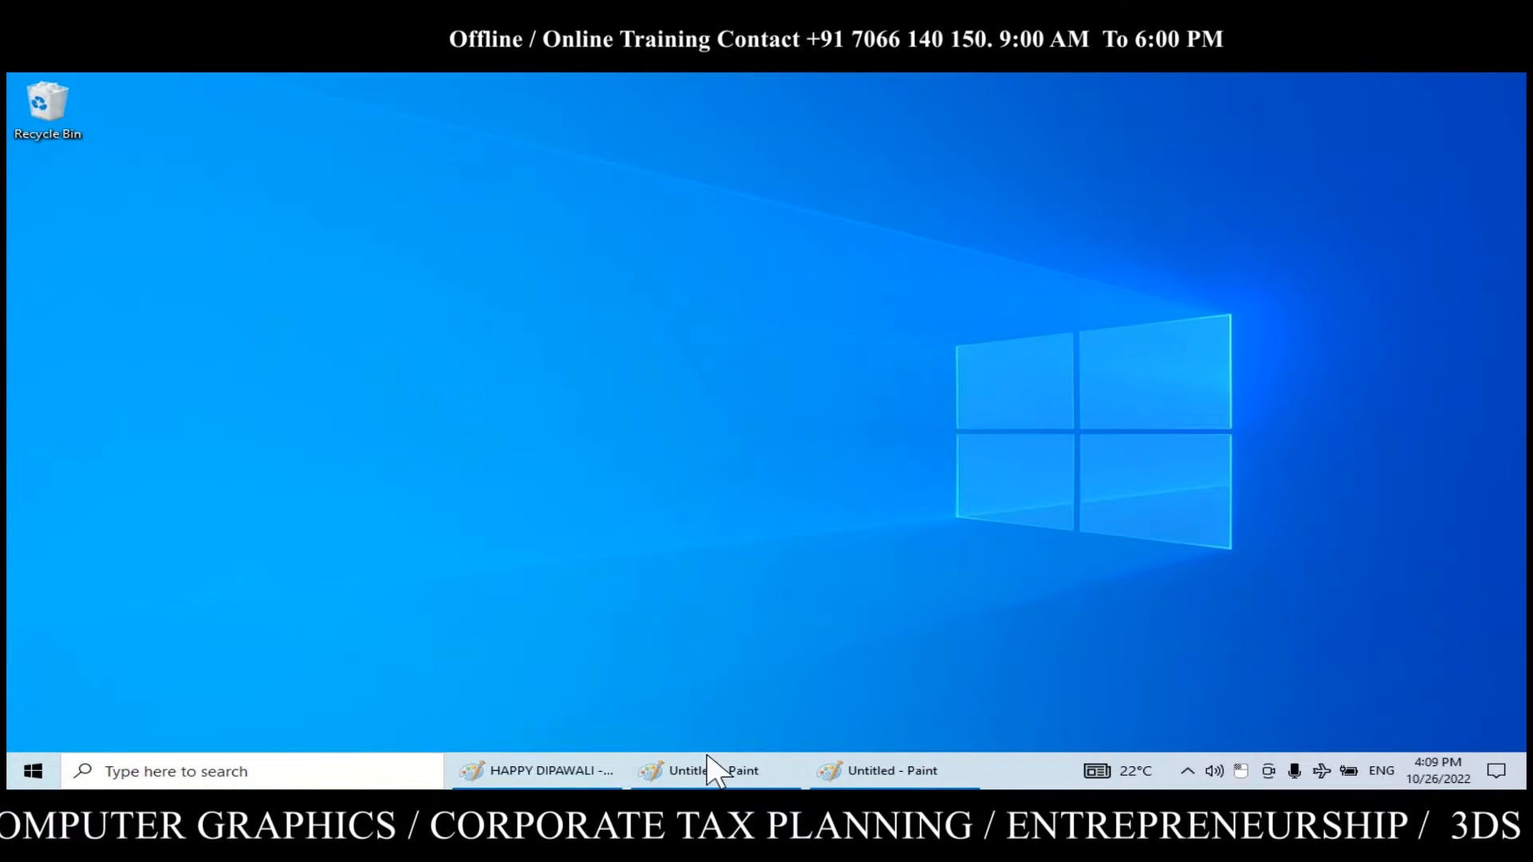
click(591, 775)
click(47, 143)
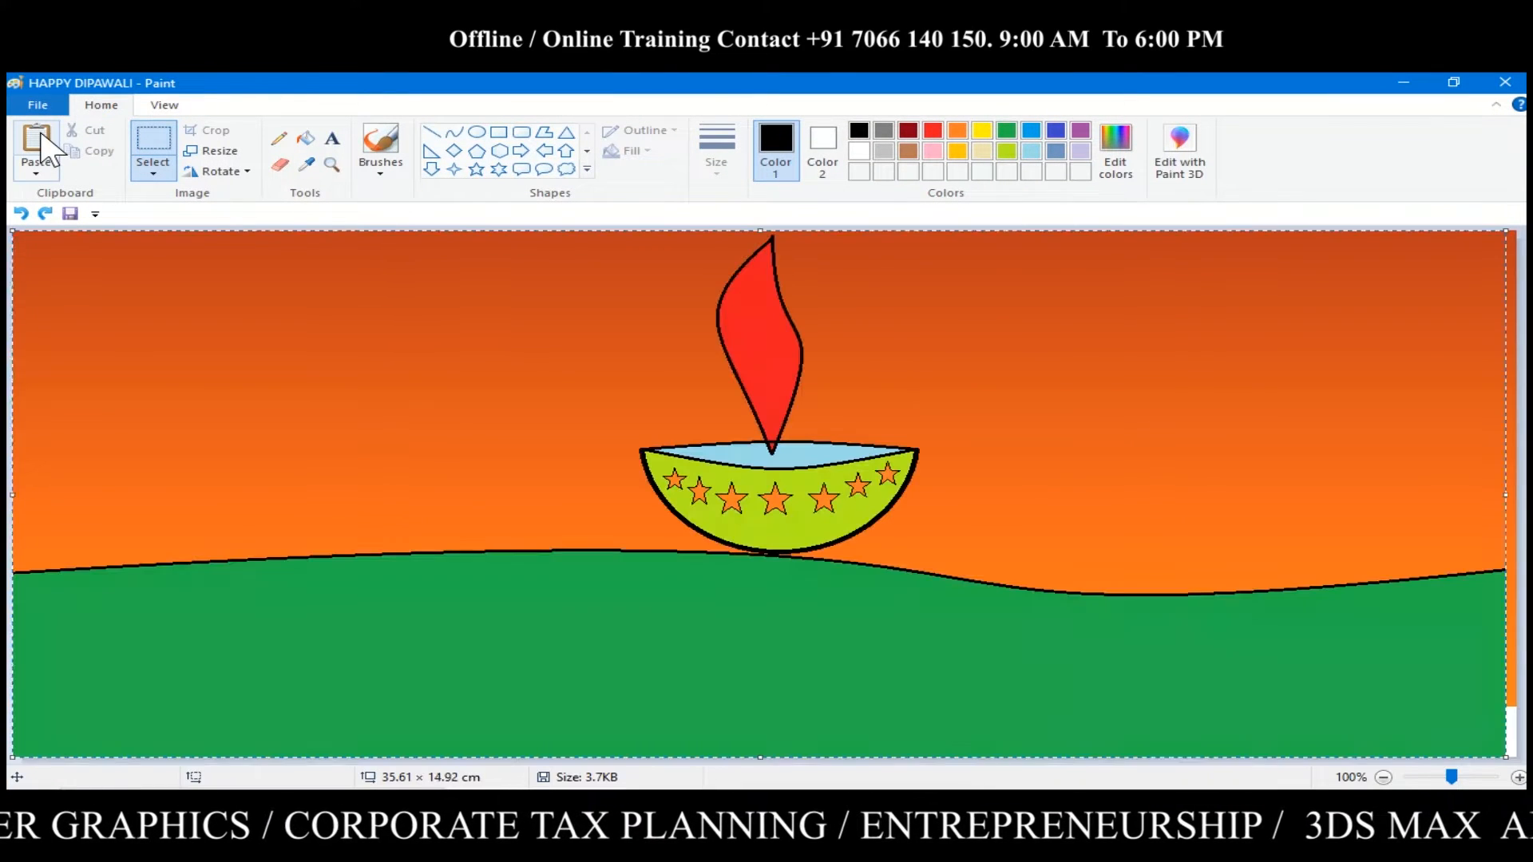
Move the pasted lamp drawing down on the gradient background and widen it to about 35.66 cm so the ground spans the canvas
drag(774, 499, 771, 598)
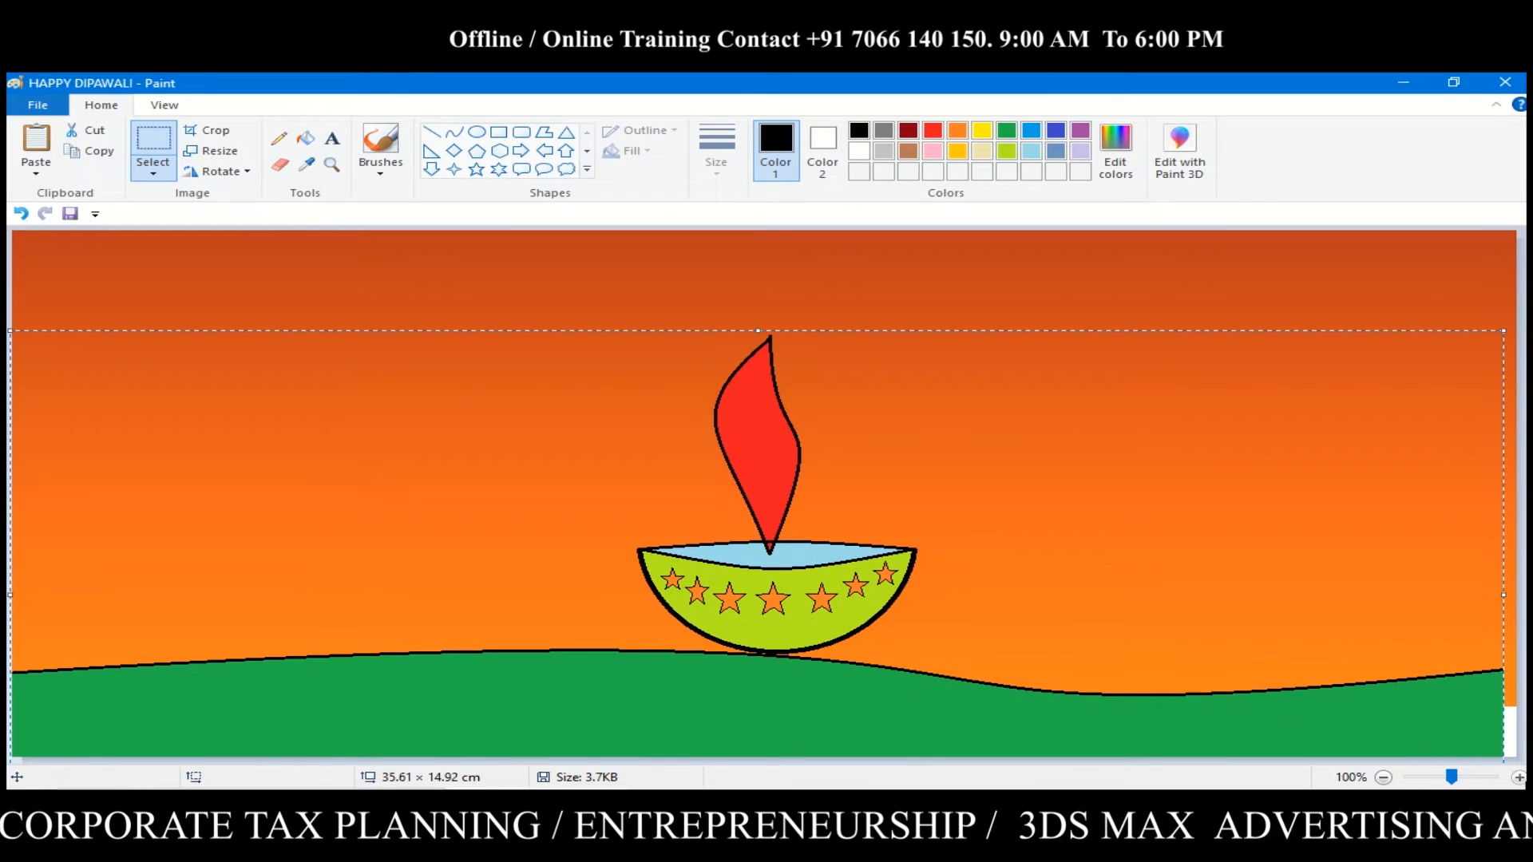
drag(1504, 594, 1517, 597)
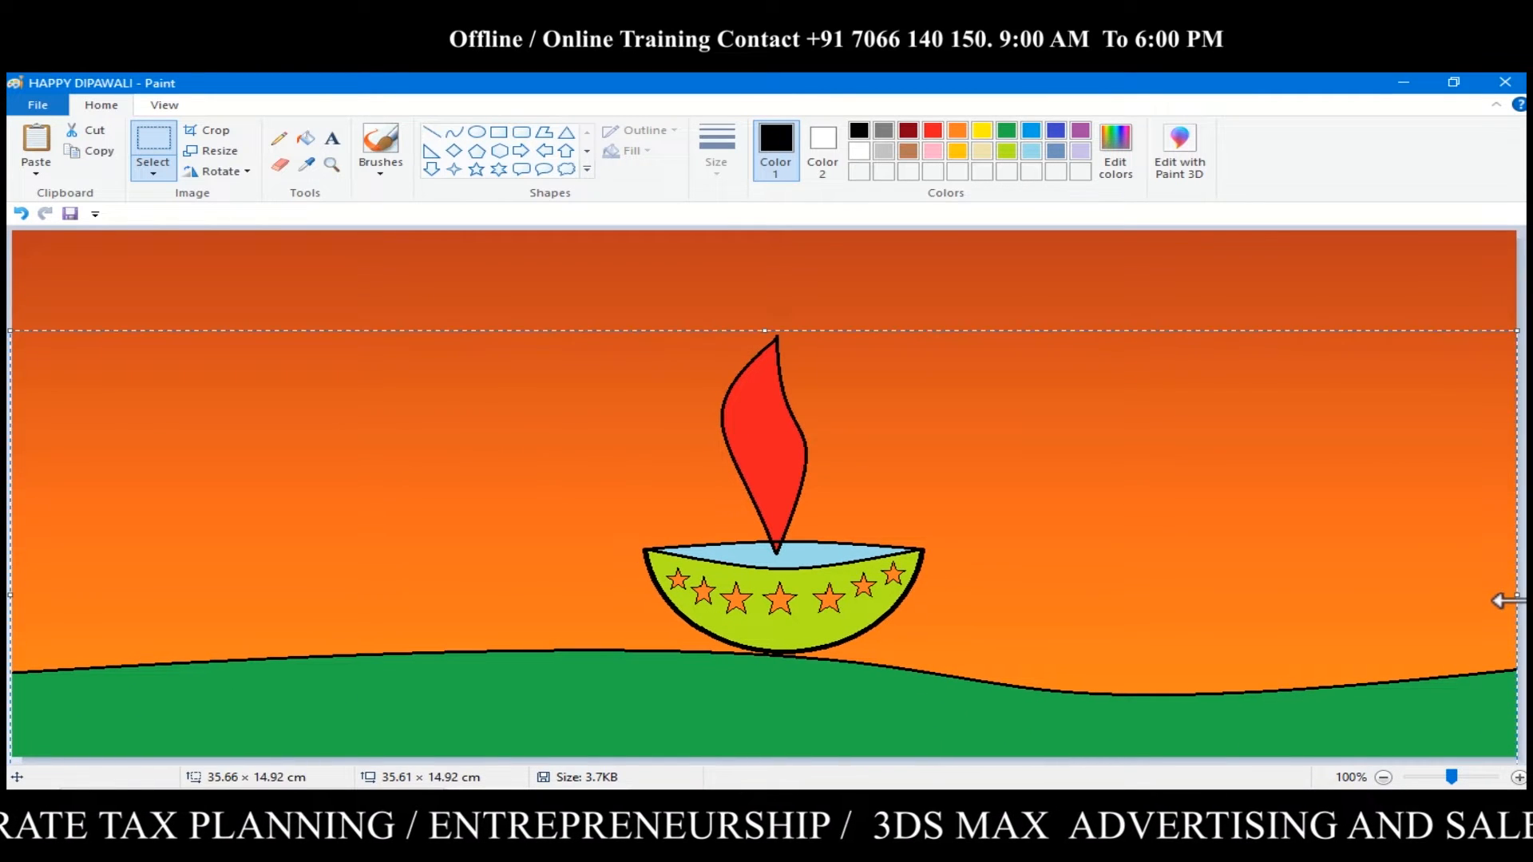
click(1114, 289)
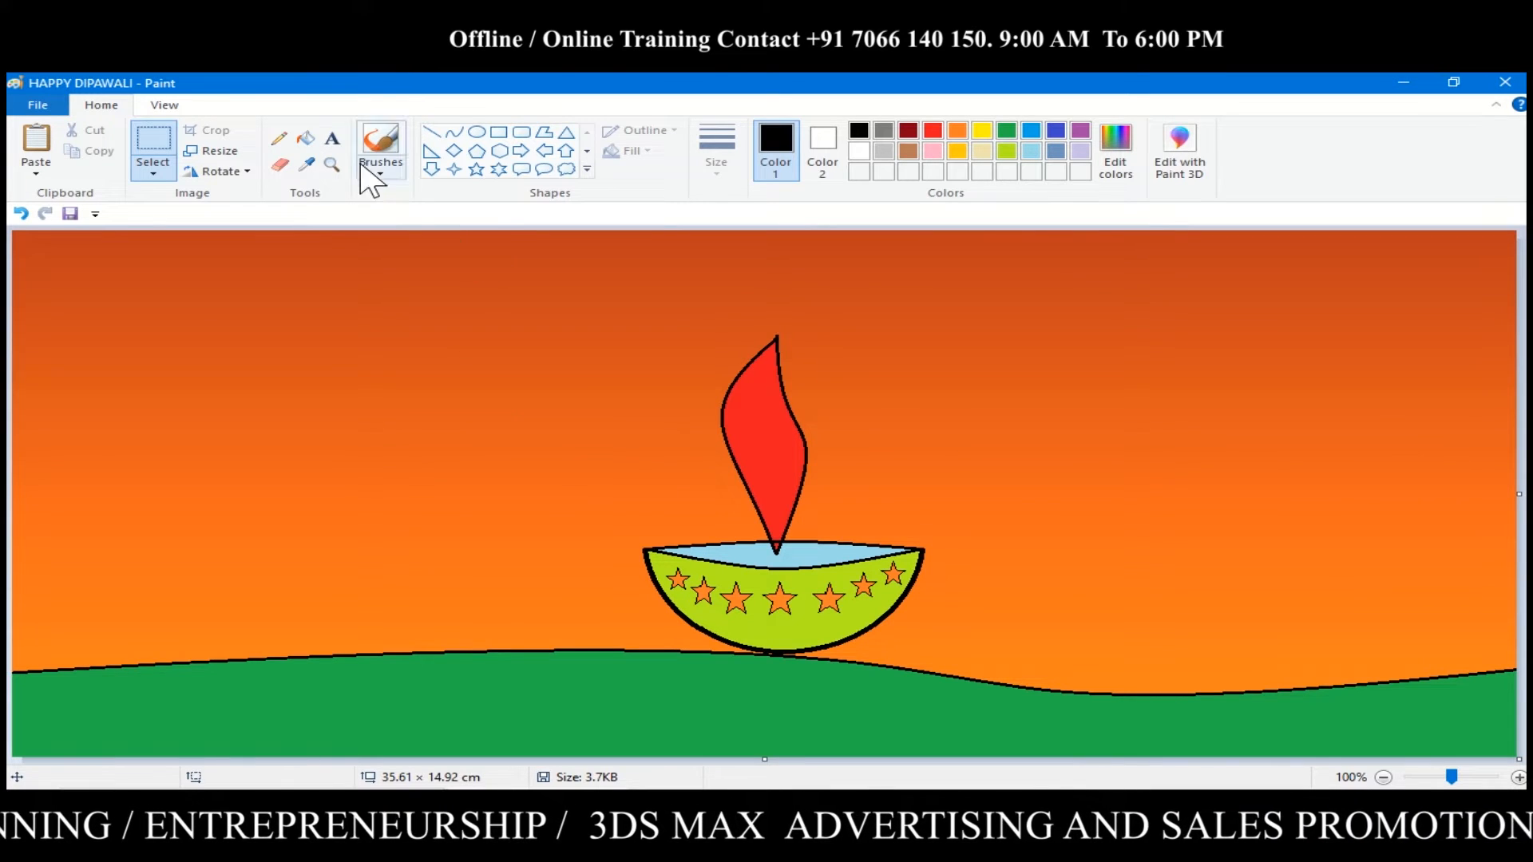
Add the white text HAPPY DIPAWALI on the green ground below the lamp
click(332, 138)
click(859, 151)
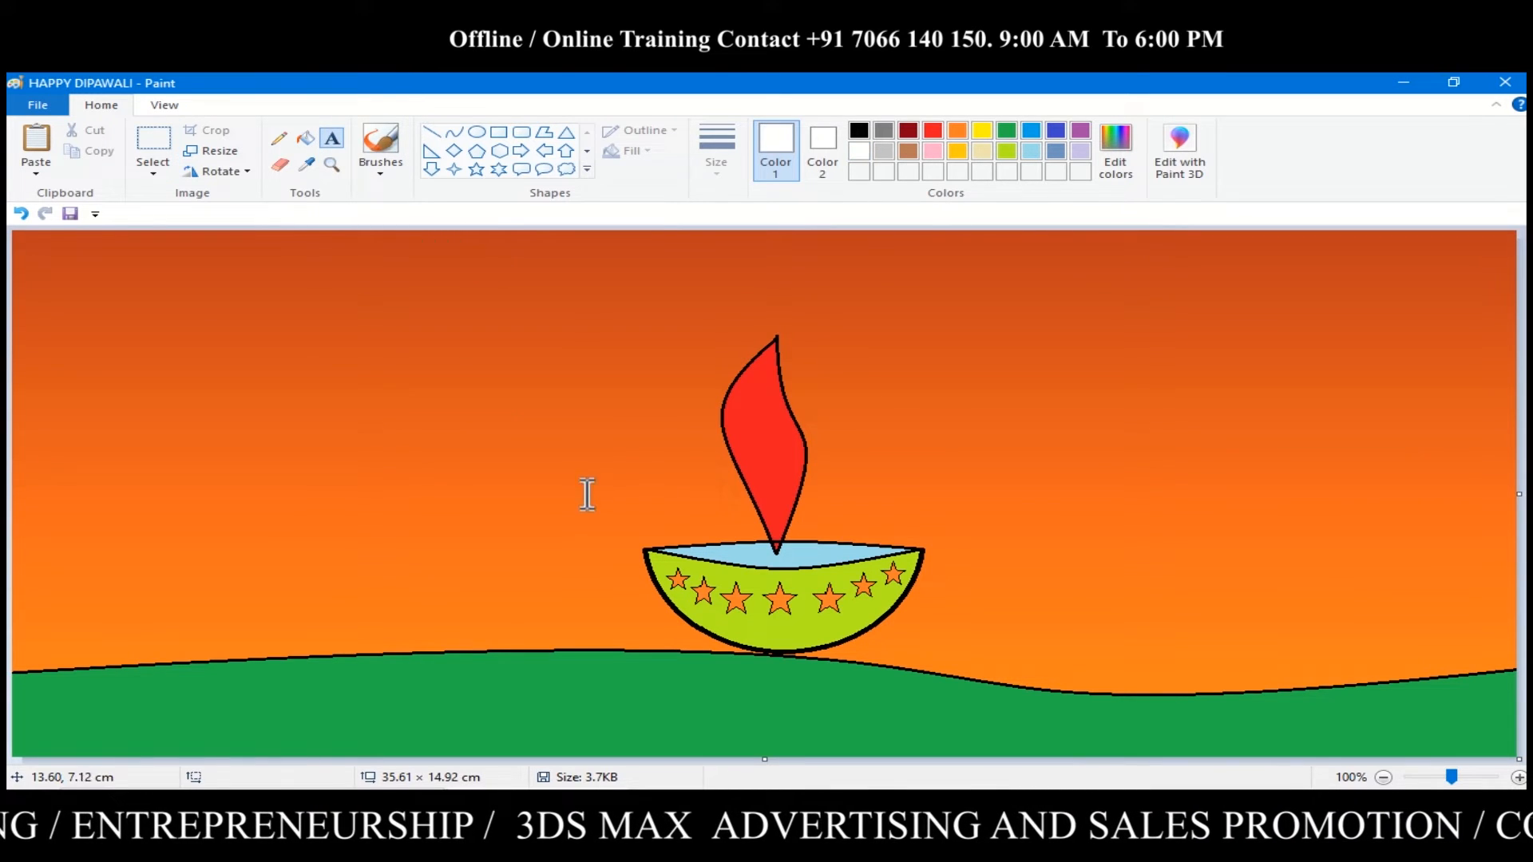
click(300, 727)
text(H)
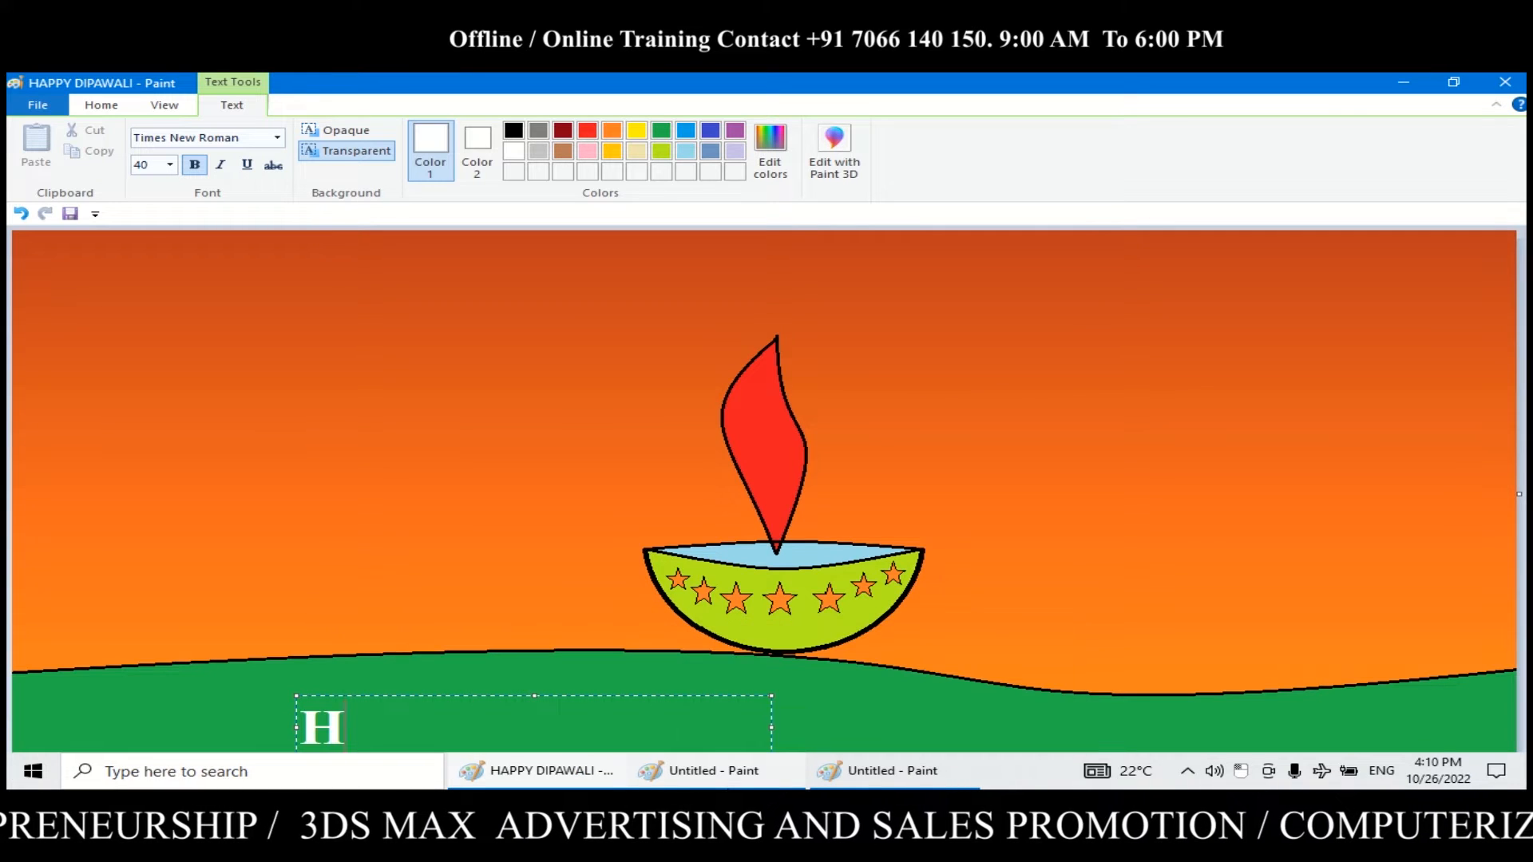
text(APPY D)
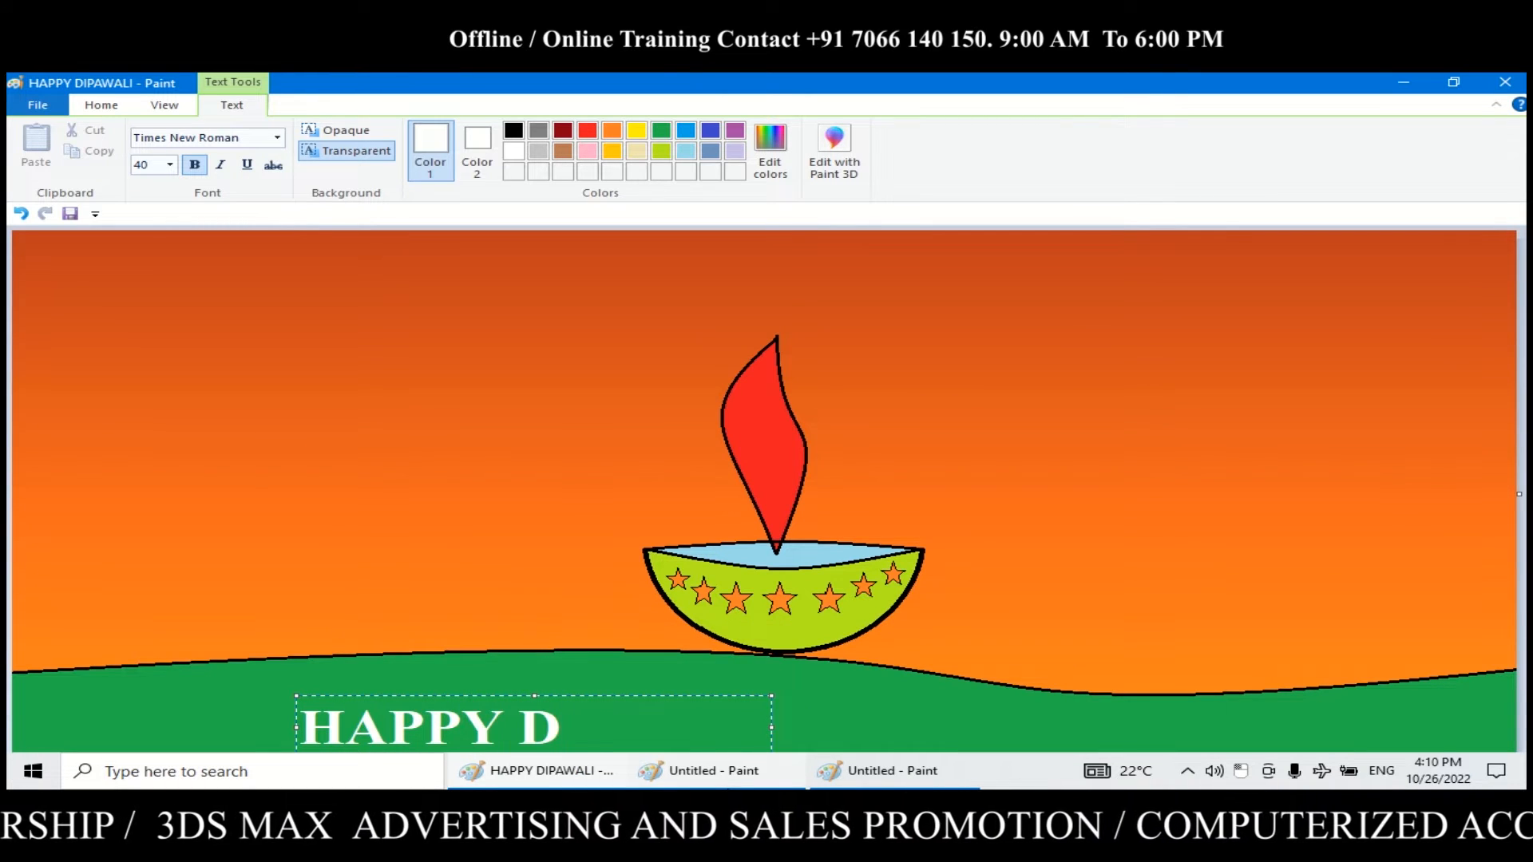
text(IPAWALI)
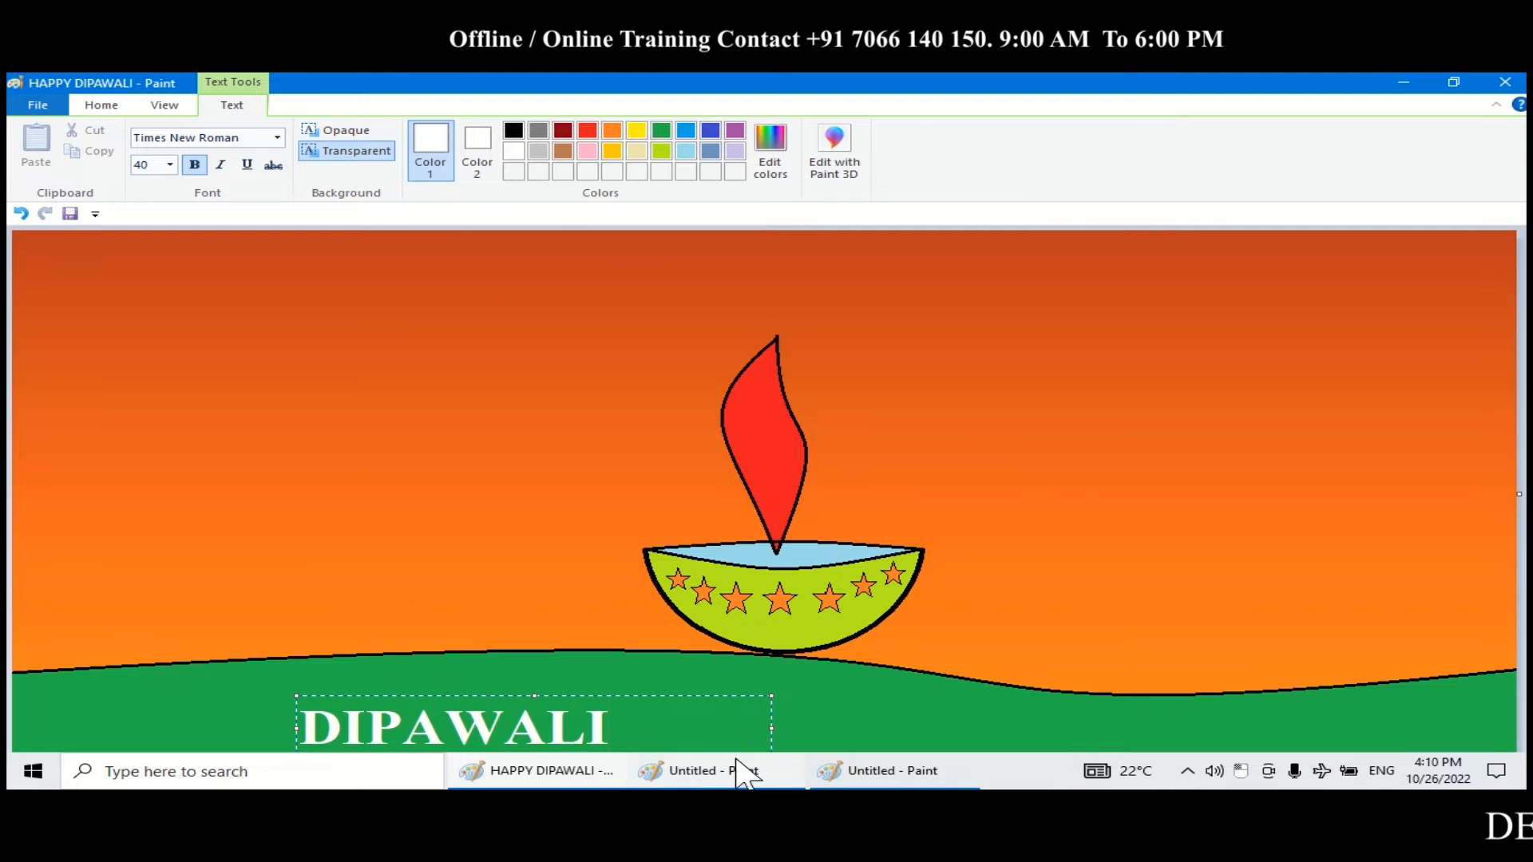
Widen the text box so HAPPY DIPAWALI fits on one line and centre it beneath the lamp
drag(771, 729, 968, 727)
drag(713, 695, 921, 698)
click(1110, 603)
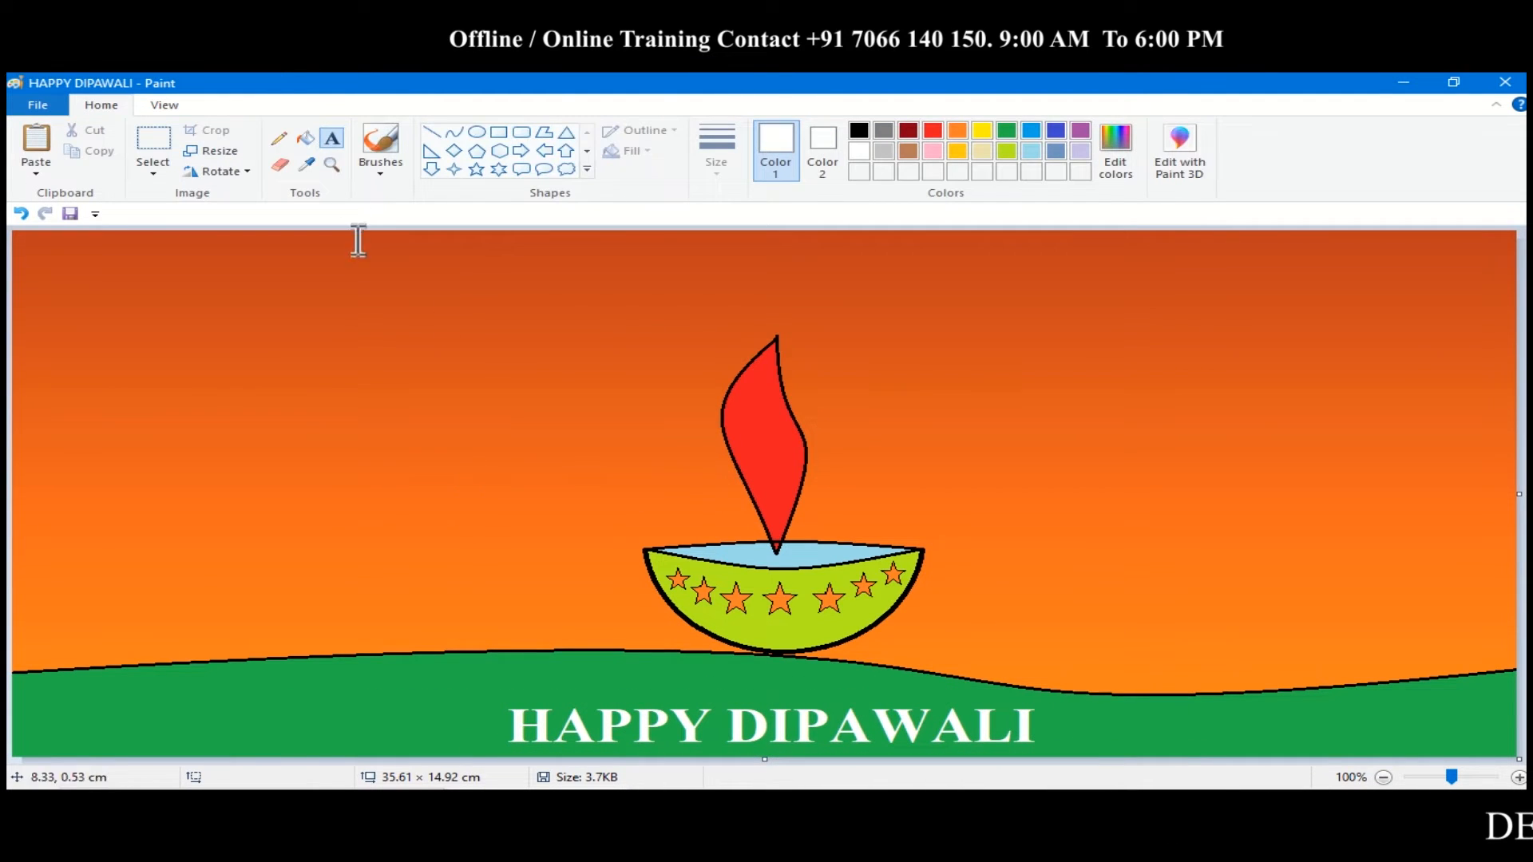
Scatter small white pencil dots and short strokes of varying thickness across the orange sky around the flame
click(279, 137)
click(716, 151)
click(771, 321)
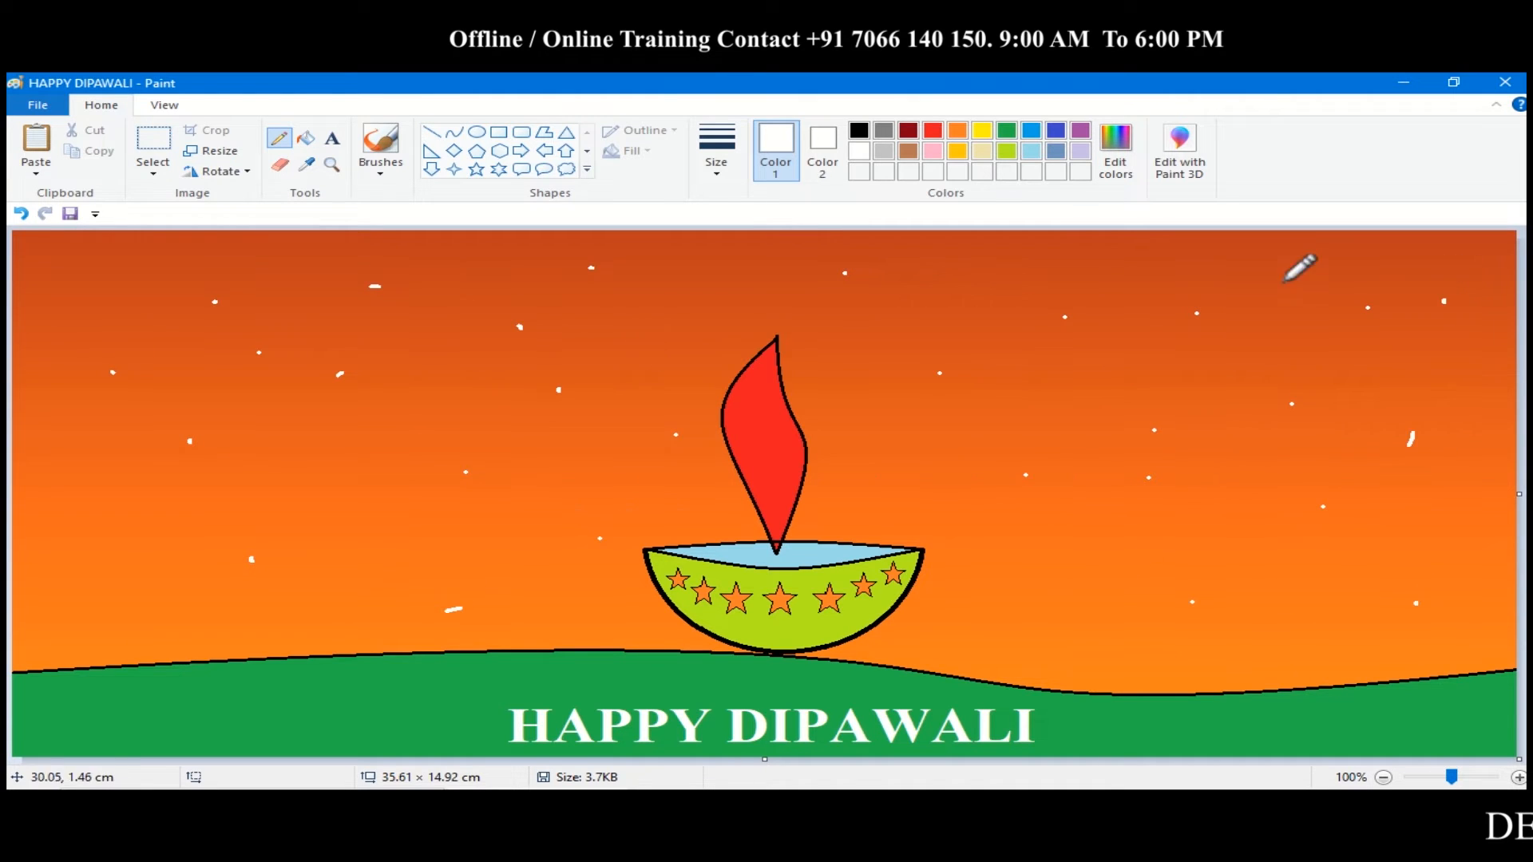
click(716, 152)
click(746, 291)
click(408, 345)
click(384, 467)
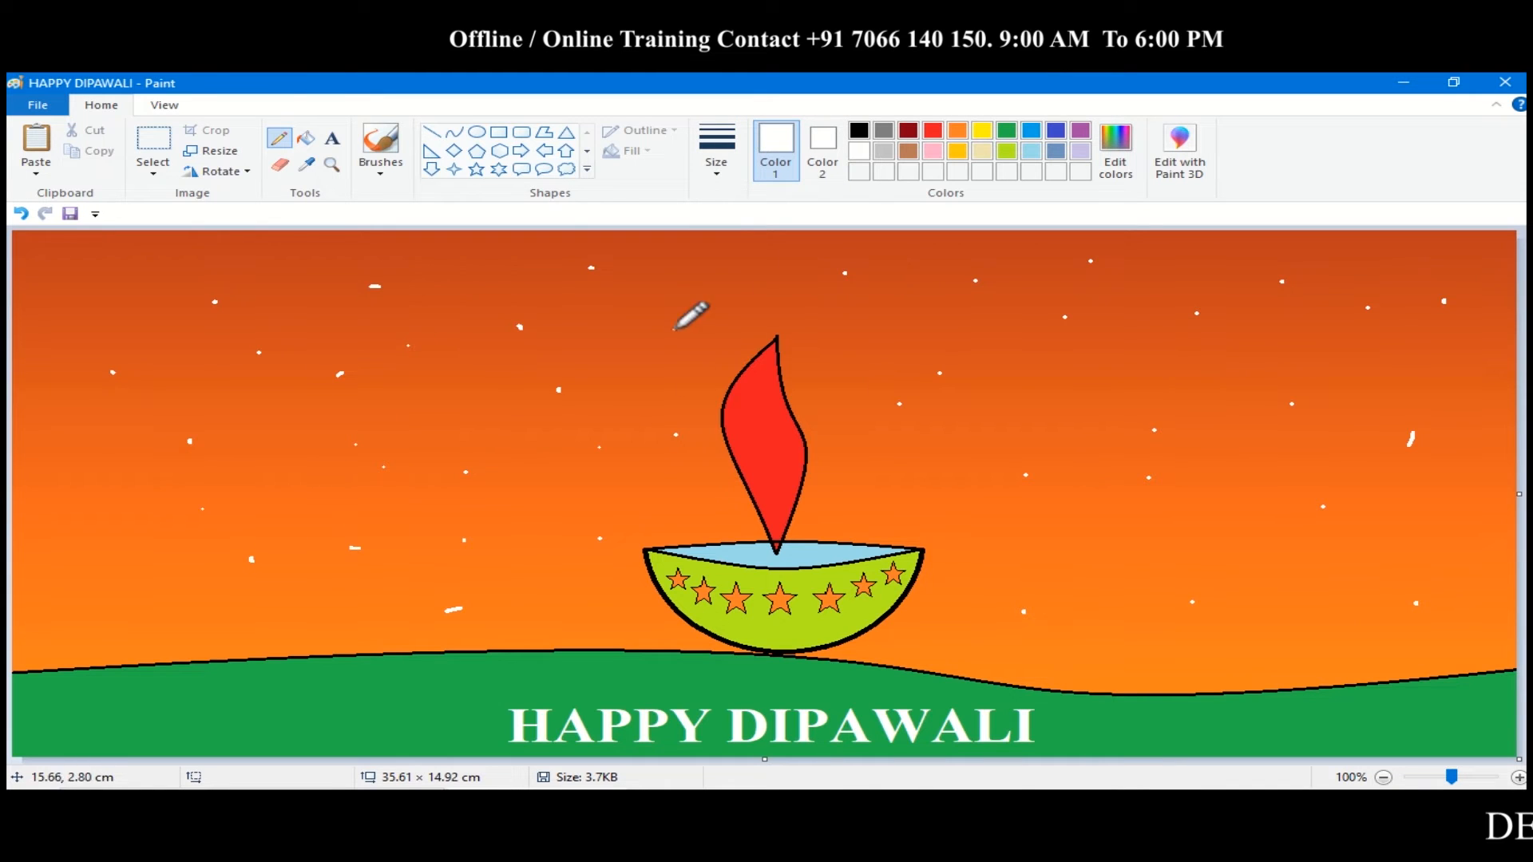
click(717, 156)
click(746, 223)
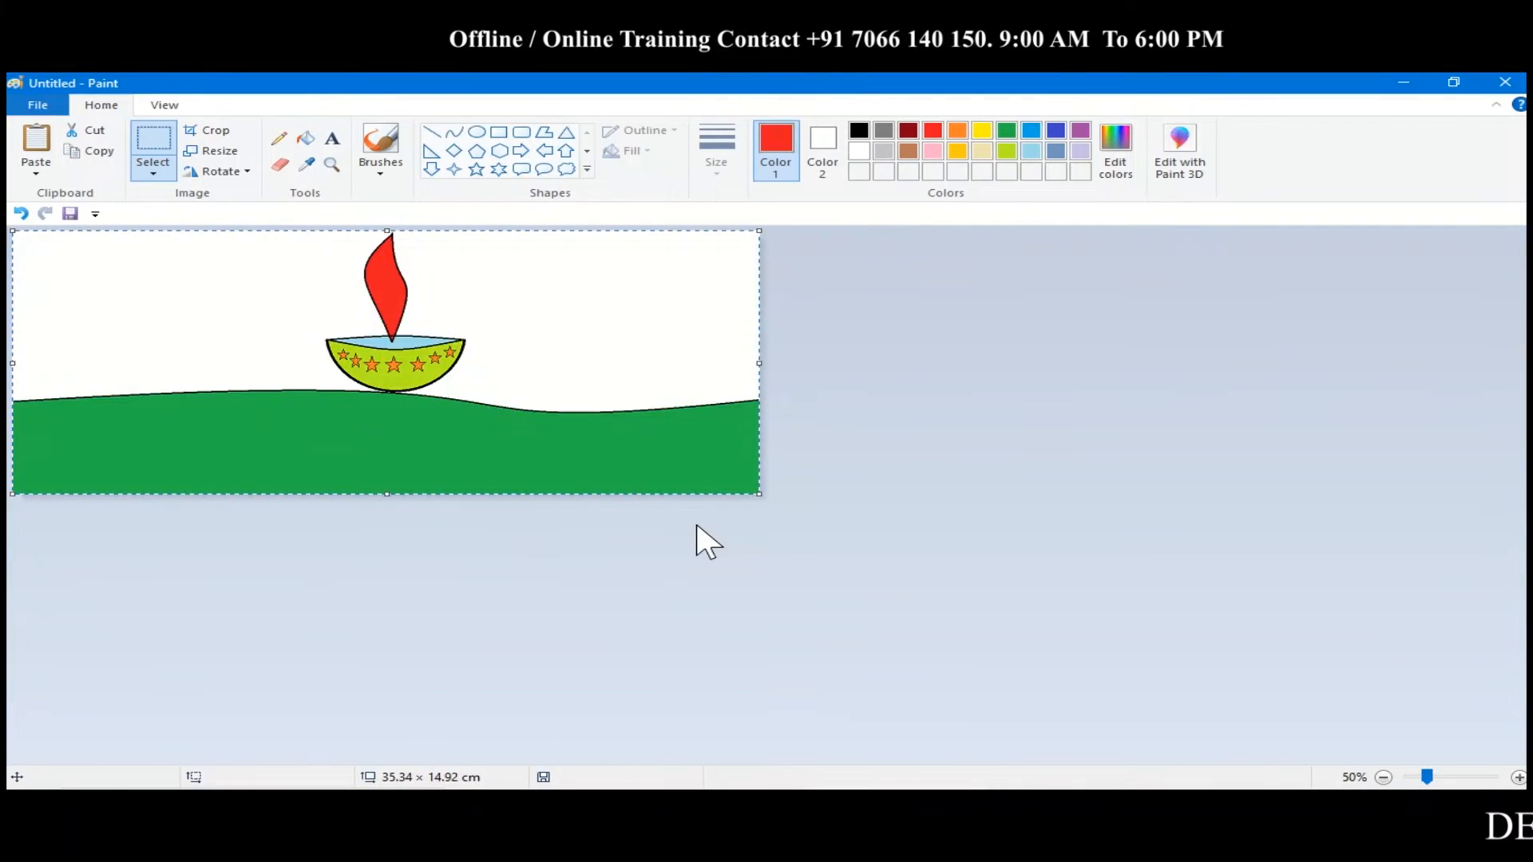
Clear the lamp drawing from the untitled picture and draw a large red pentagon on the empty canvas
key(Delete)
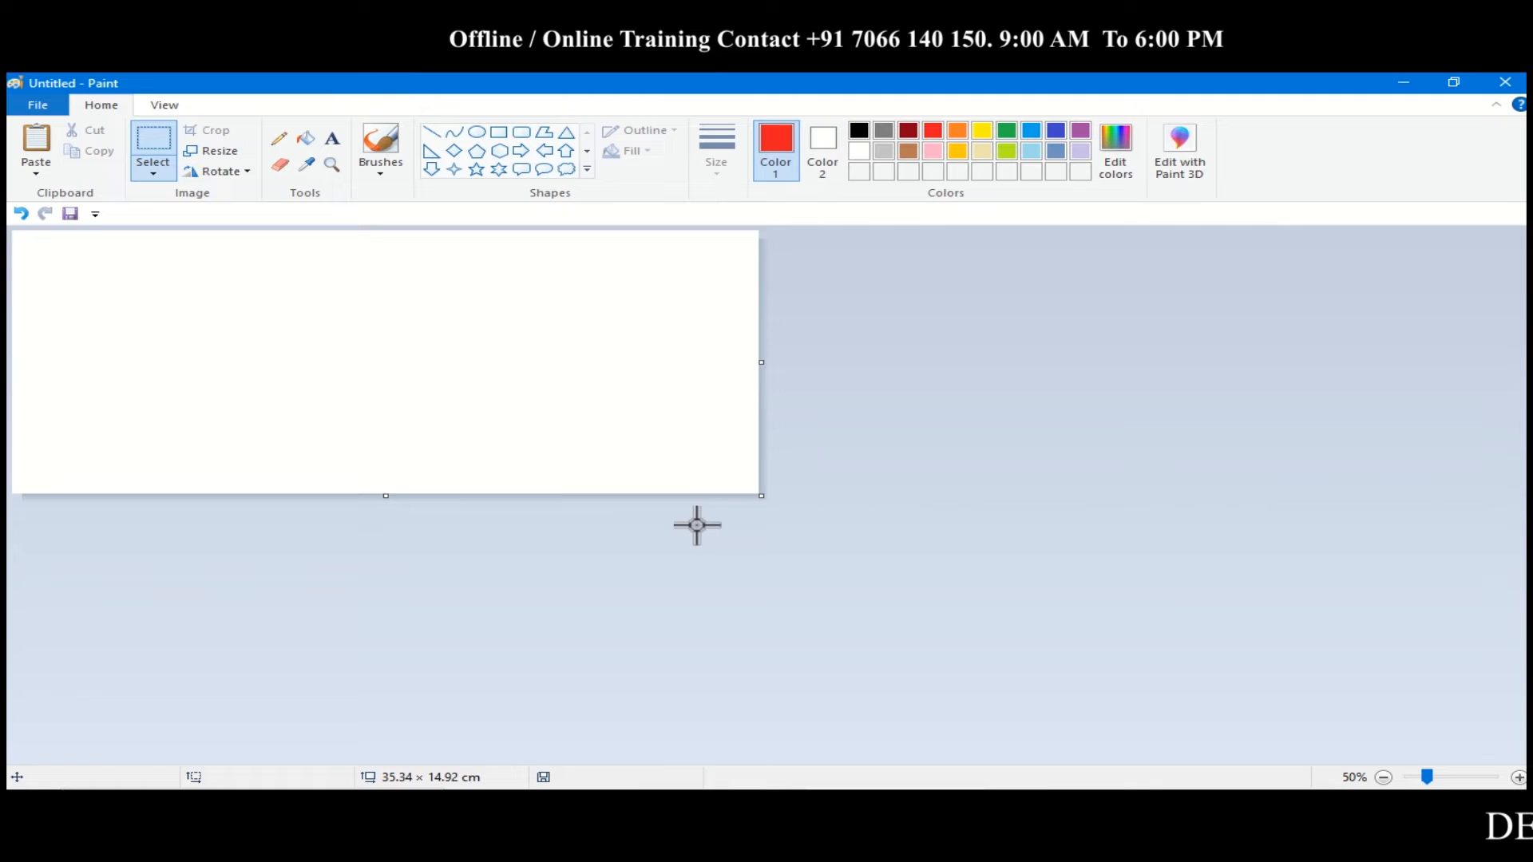
click(1518, 778)
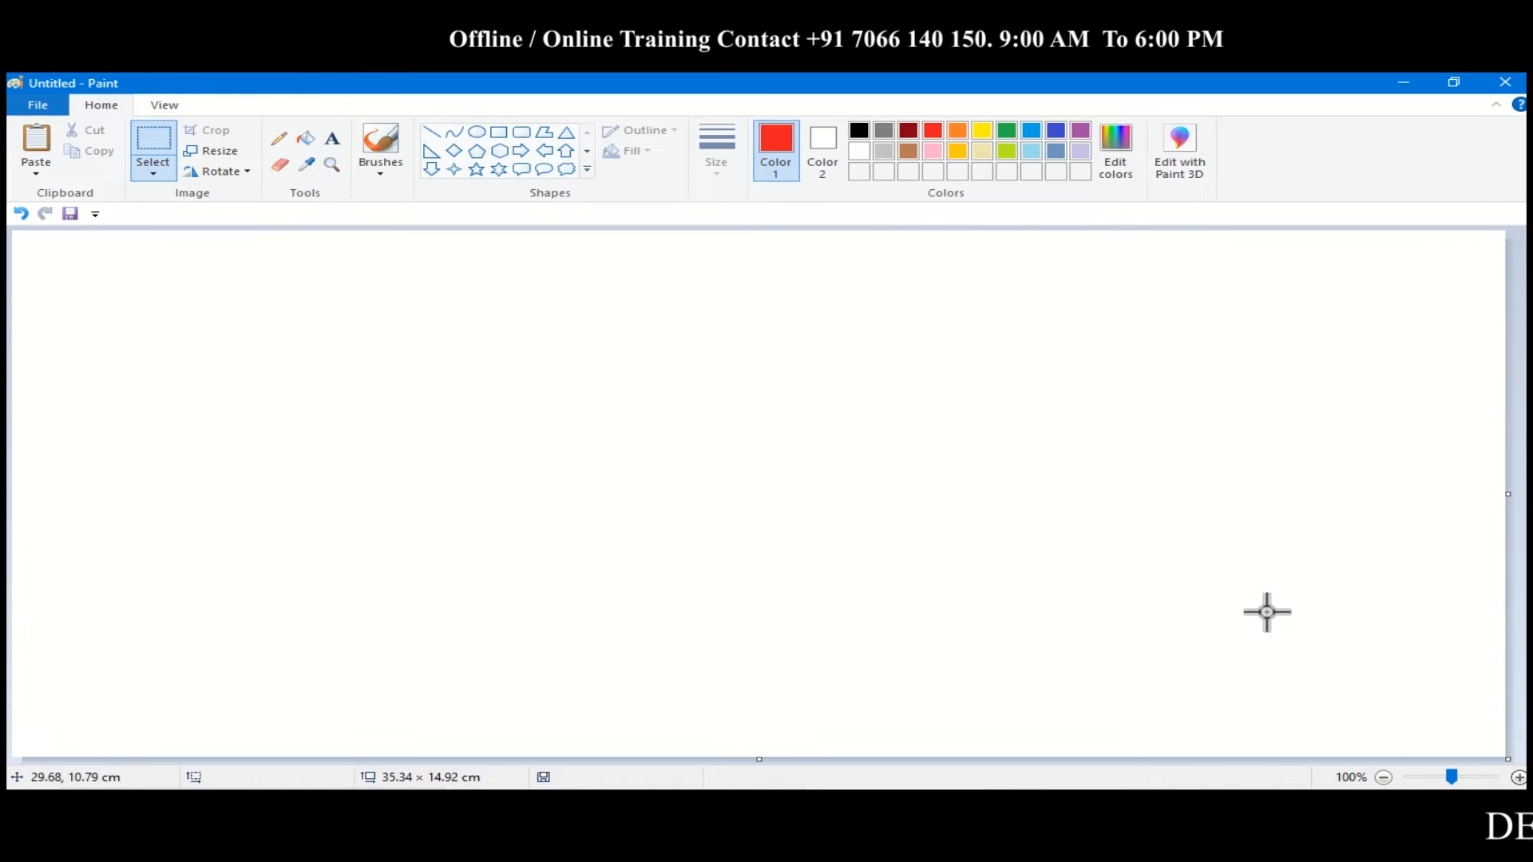
click(476, 151)
drag(452, 325, 781, 615)
drag(661, 451, 653, 453)
click(966, 449)
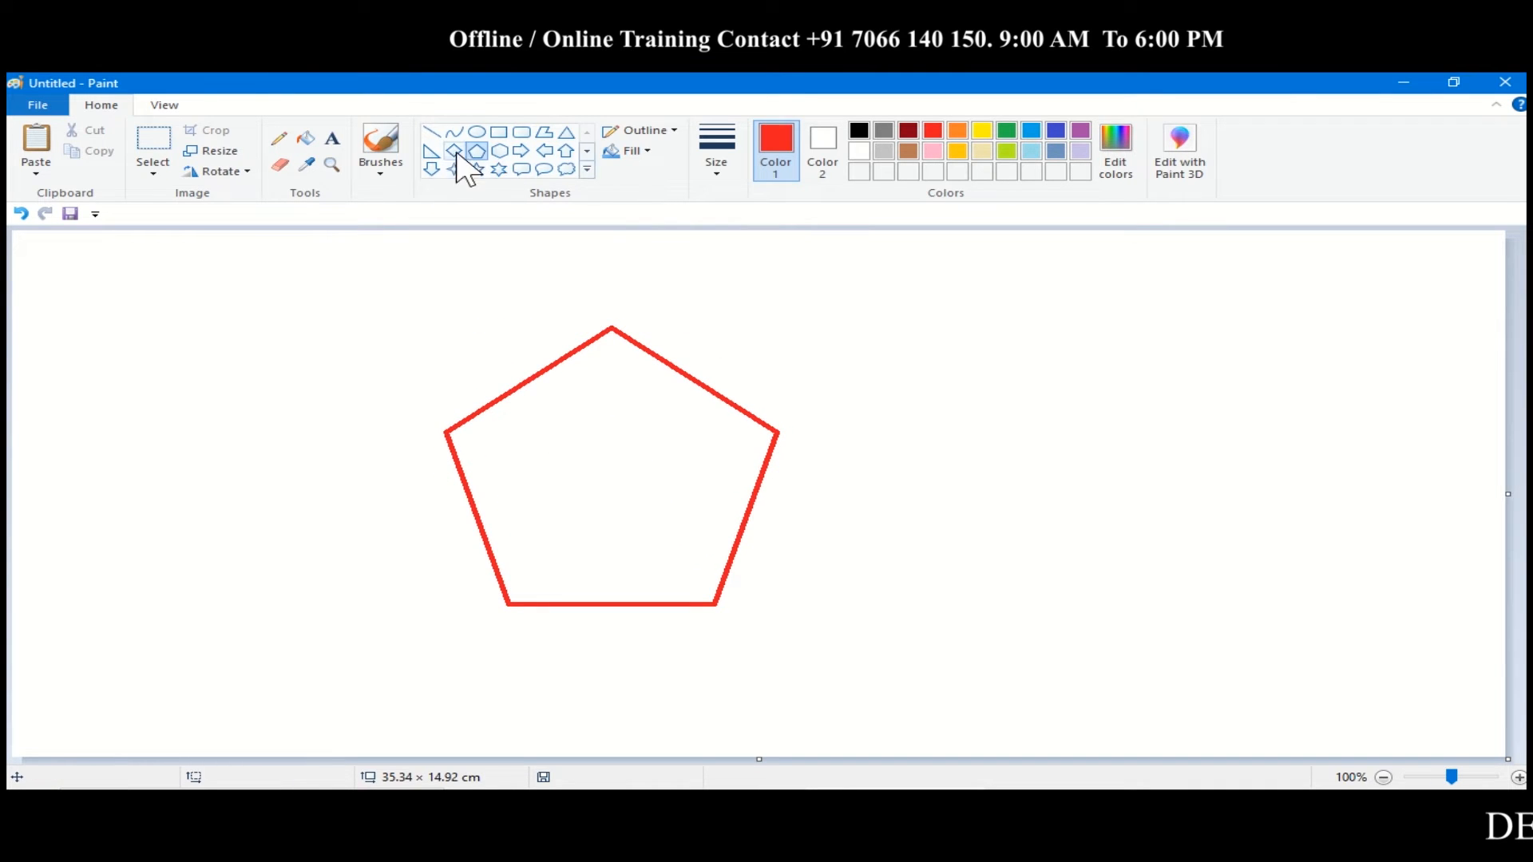
Delete the pentagon's pointed upper part and close the gap with a straight red line to form a trapezoid
click(153, 143)
drag(363, 287, 1002, 430)
key(Delete)
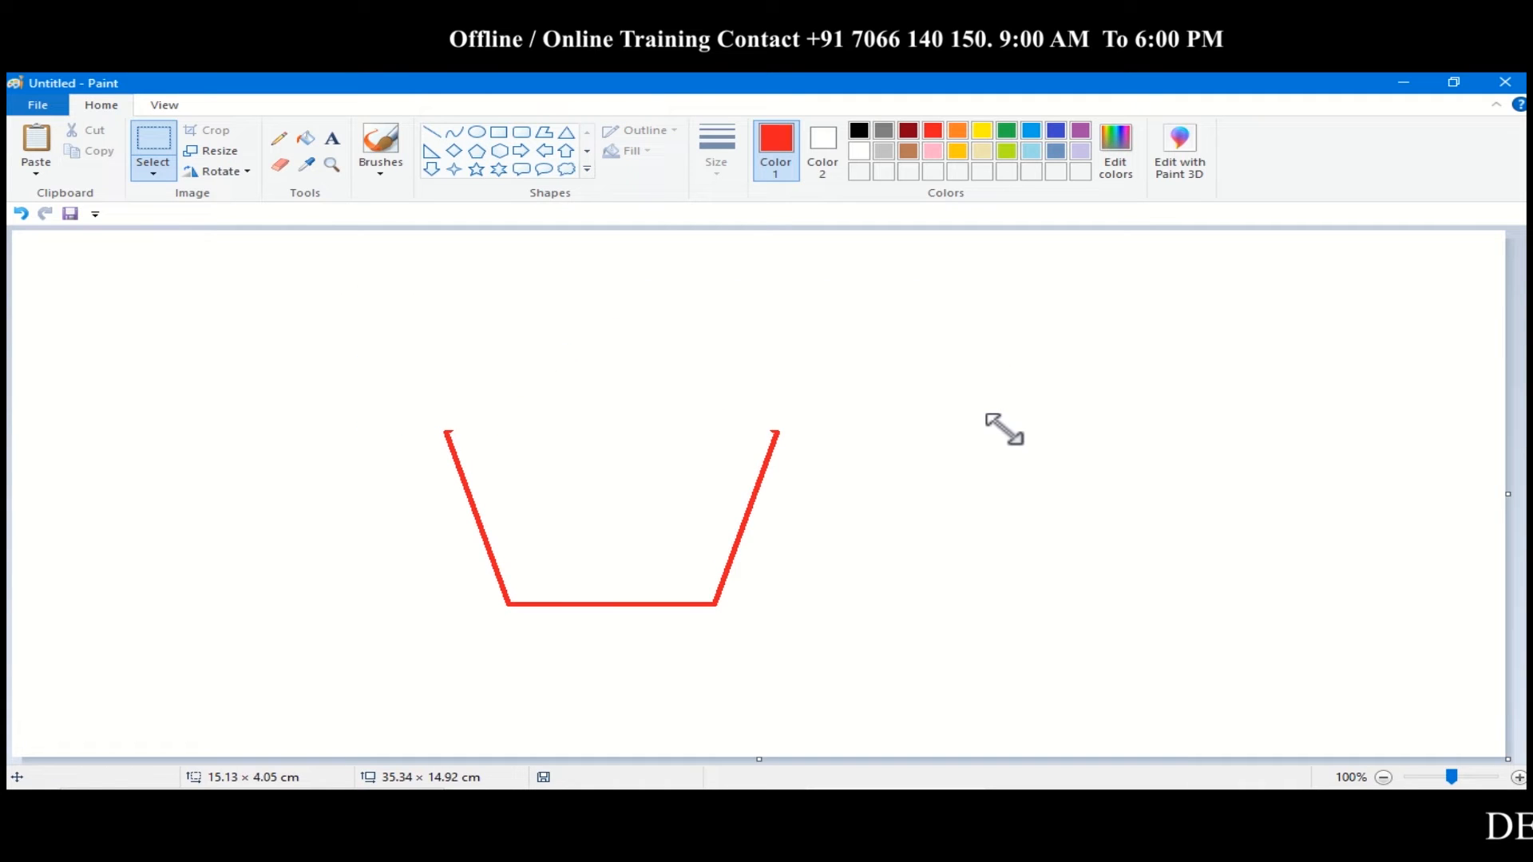
click(431, 132)
click(716, 152)
click(728, 315)
drag(445, 432, 775, 434)
Copy the red trapezoid and paste a duplicate onto the canvas
click(153, 148)
drag(432, 411, 792, 626)
click(94, 151)
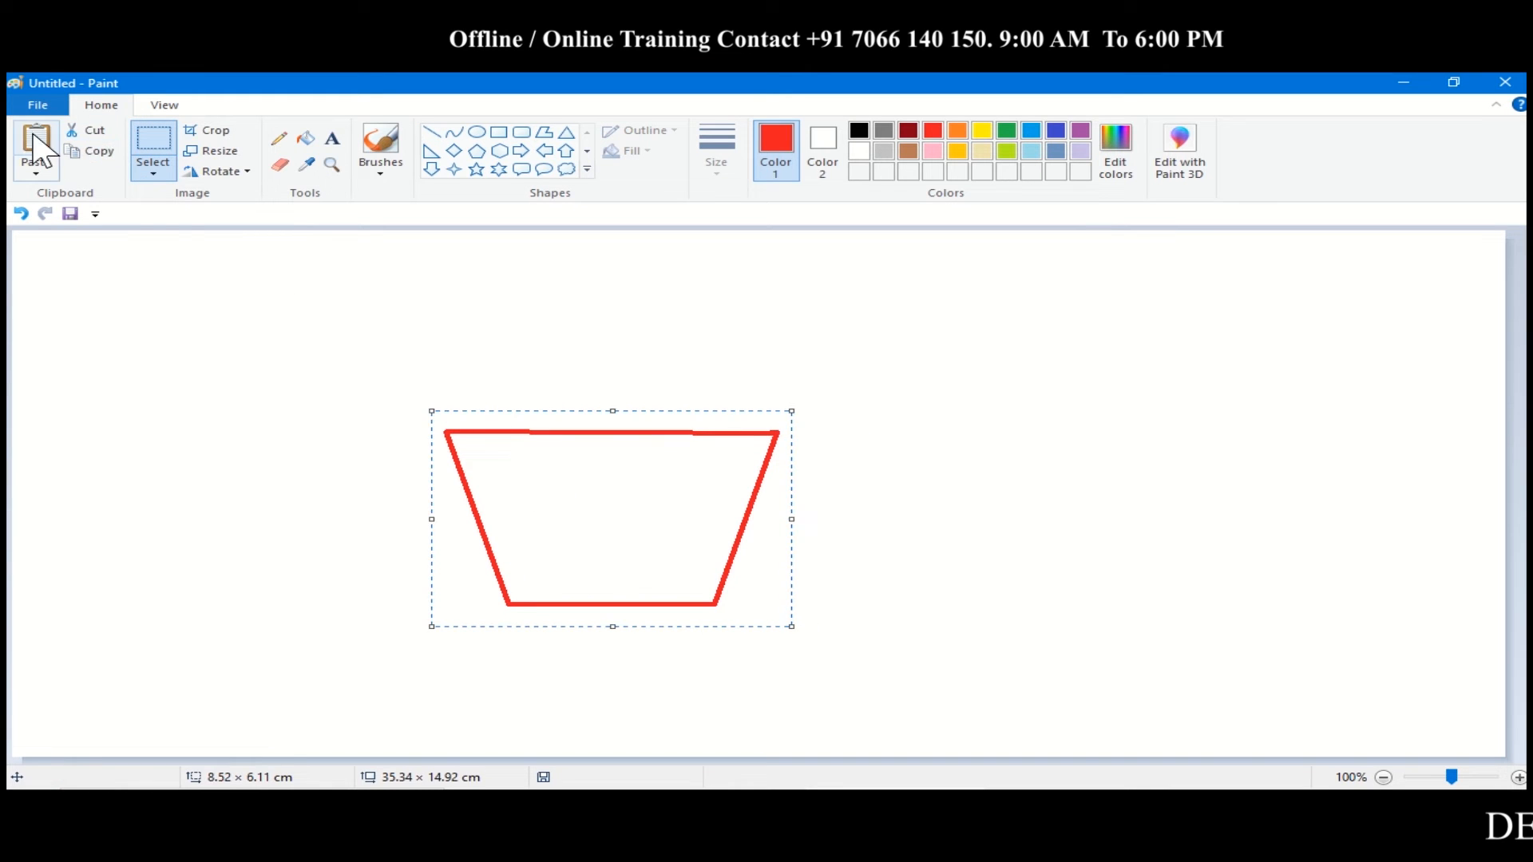
click(32, 144)
Shrink the pasted trapezoid selection to about 4.95 × 2.67 cm and place it centred directly beneath the large trapezoid
drag(372, 447, 298, 404)
drag(144, 306, 602, 620)
click(152, 172)
click(212, 334)
drag(448, 548, 506, 595)
drag(737, 596, 666, 638)
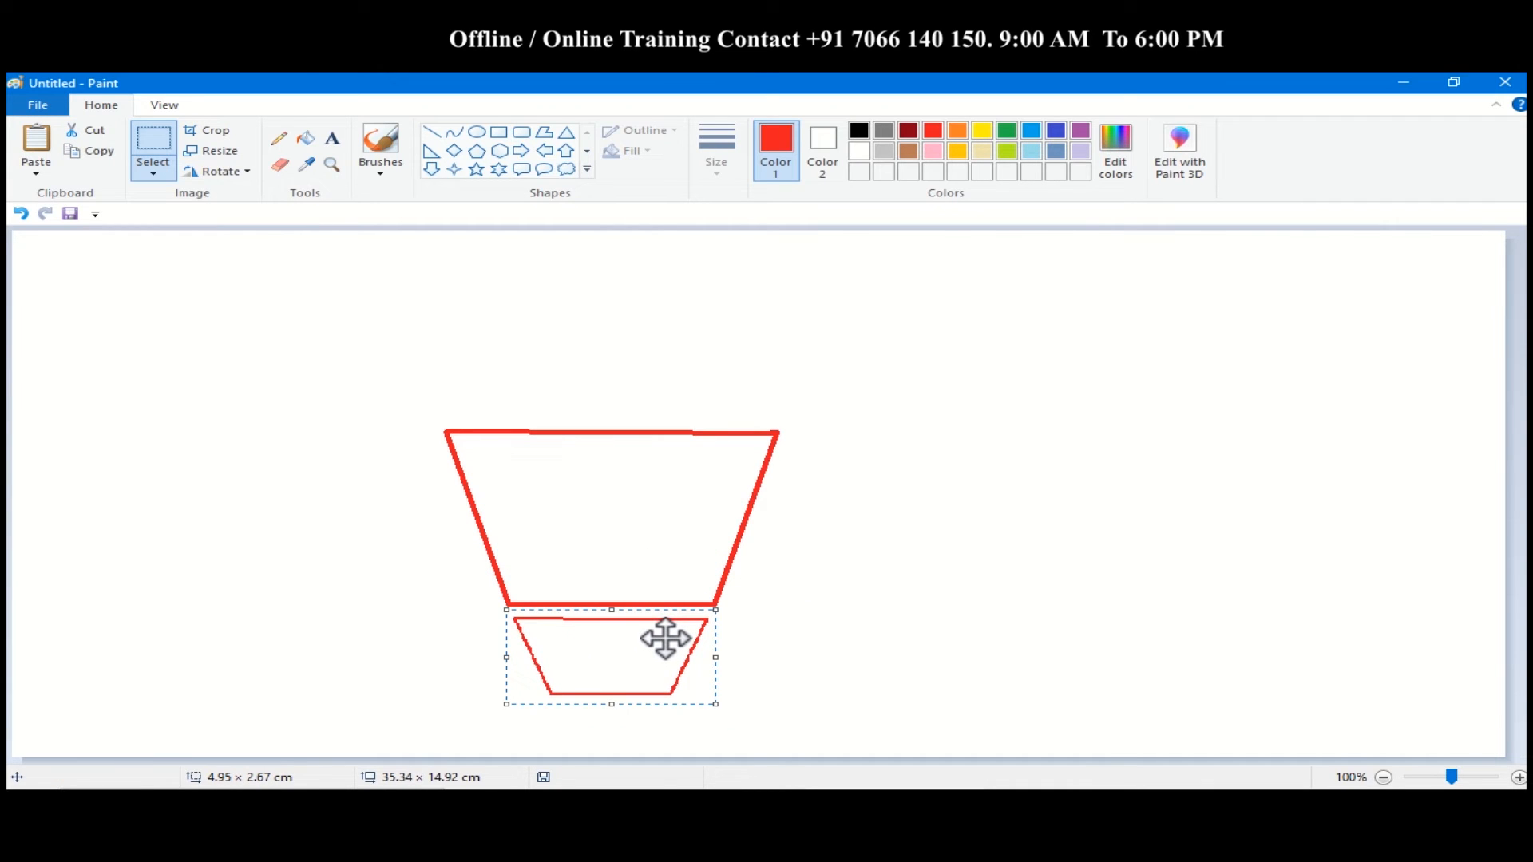
Flatten the small trapezoid selection to about 1.01 cm high and redraw its upper edge with a straight red line
drag(612, 704, 611, 620)
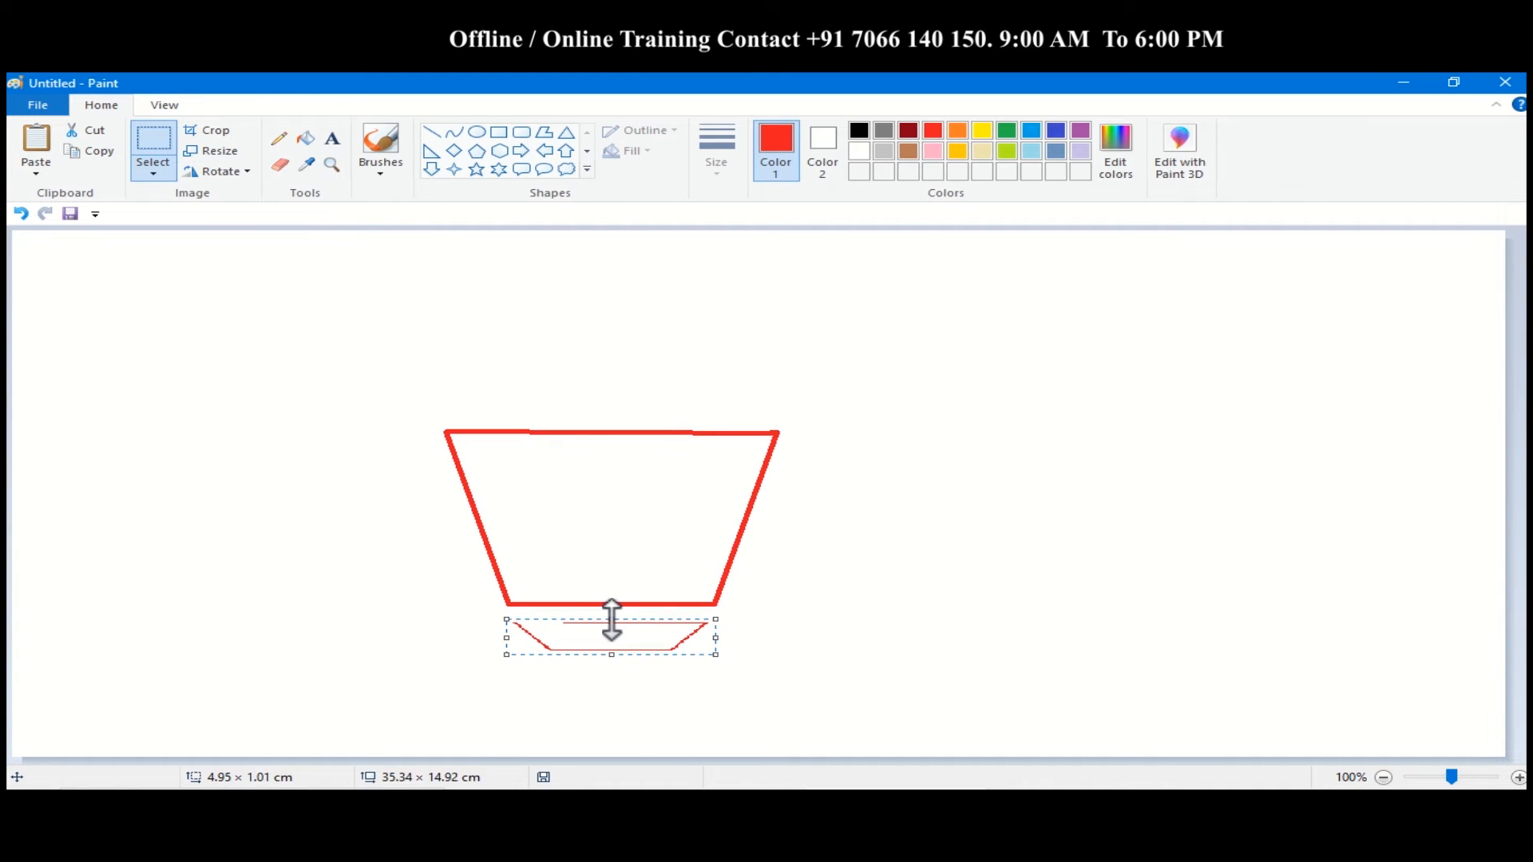
click(807, 629)
click(432, 132)
drag(516, 623, 707, 623)
click(751, 623)
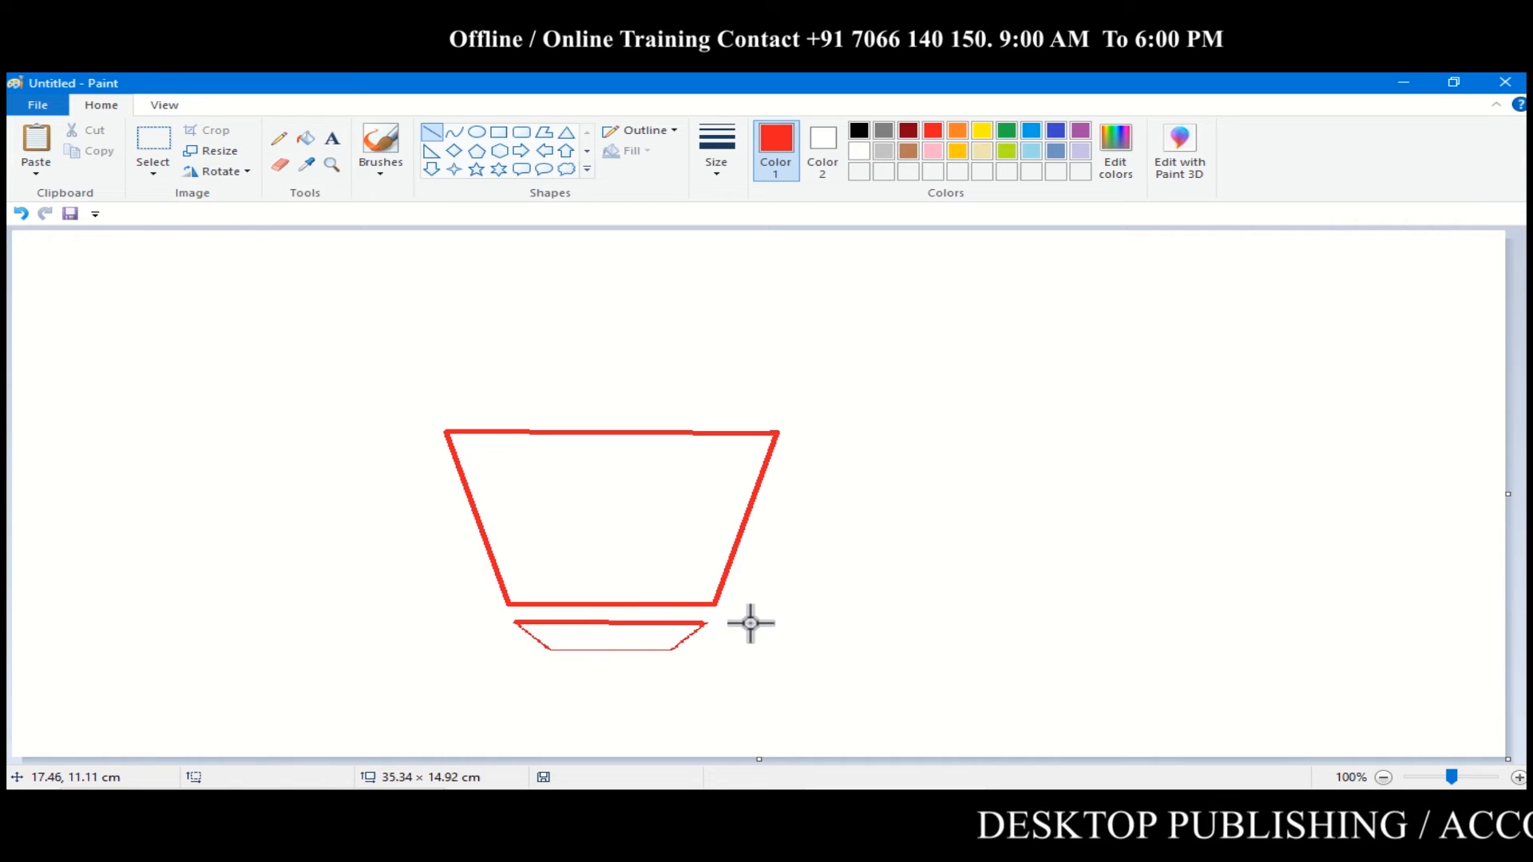
Draw a large red ellipse beside the trapezoids and a smaller ellipse overlapping the middle of its upper edge
click(477, 133)
drag(998, 319, 1308, 545)
drag(1101, 417, 1106, 458)
click(1143, 288)
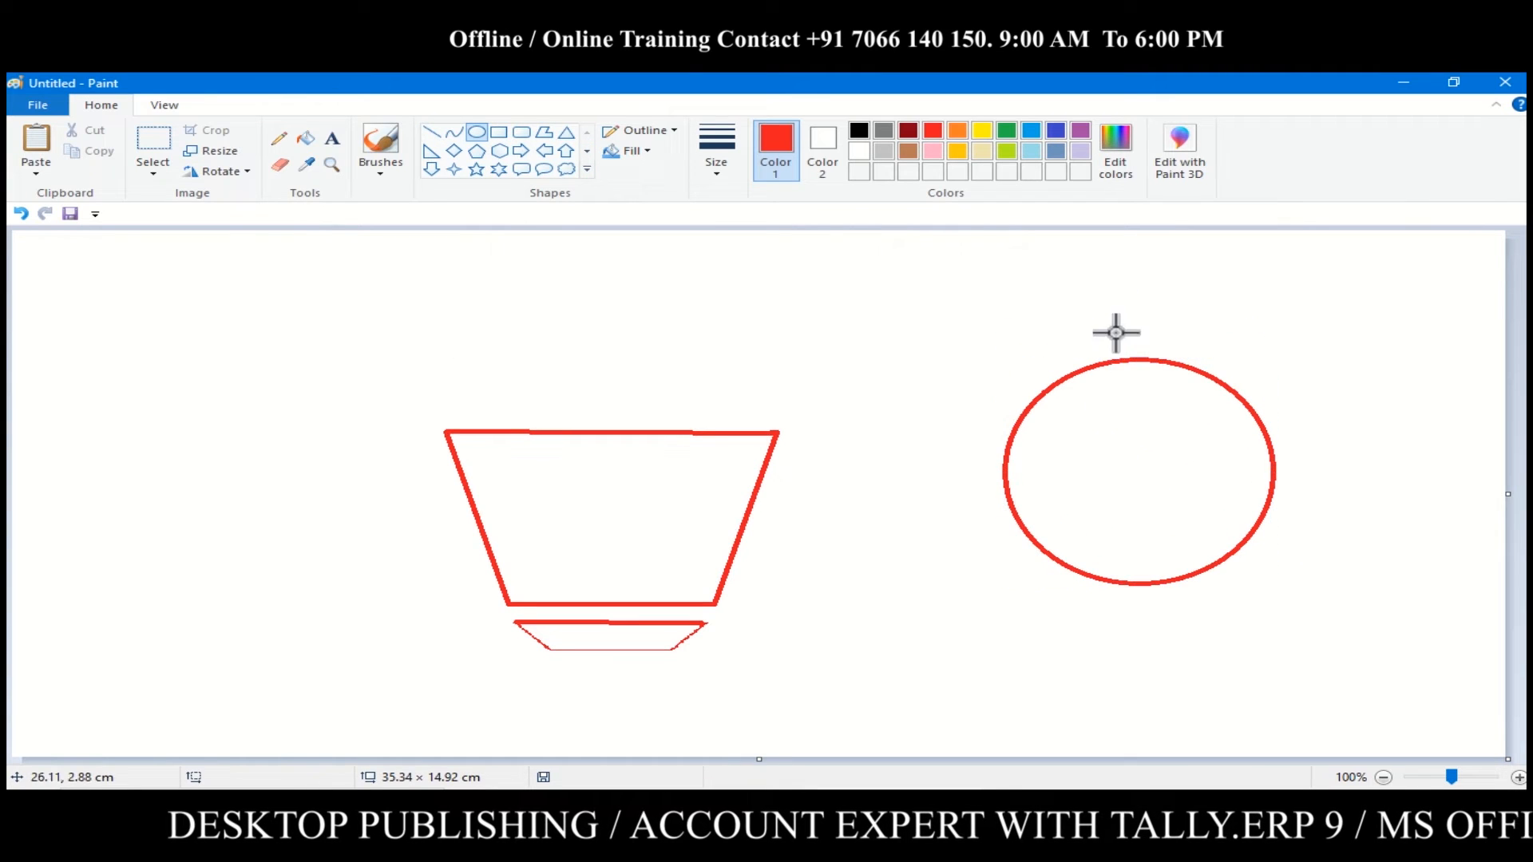
drag(1108, 324, 1149, 383)
click(1283, 391)
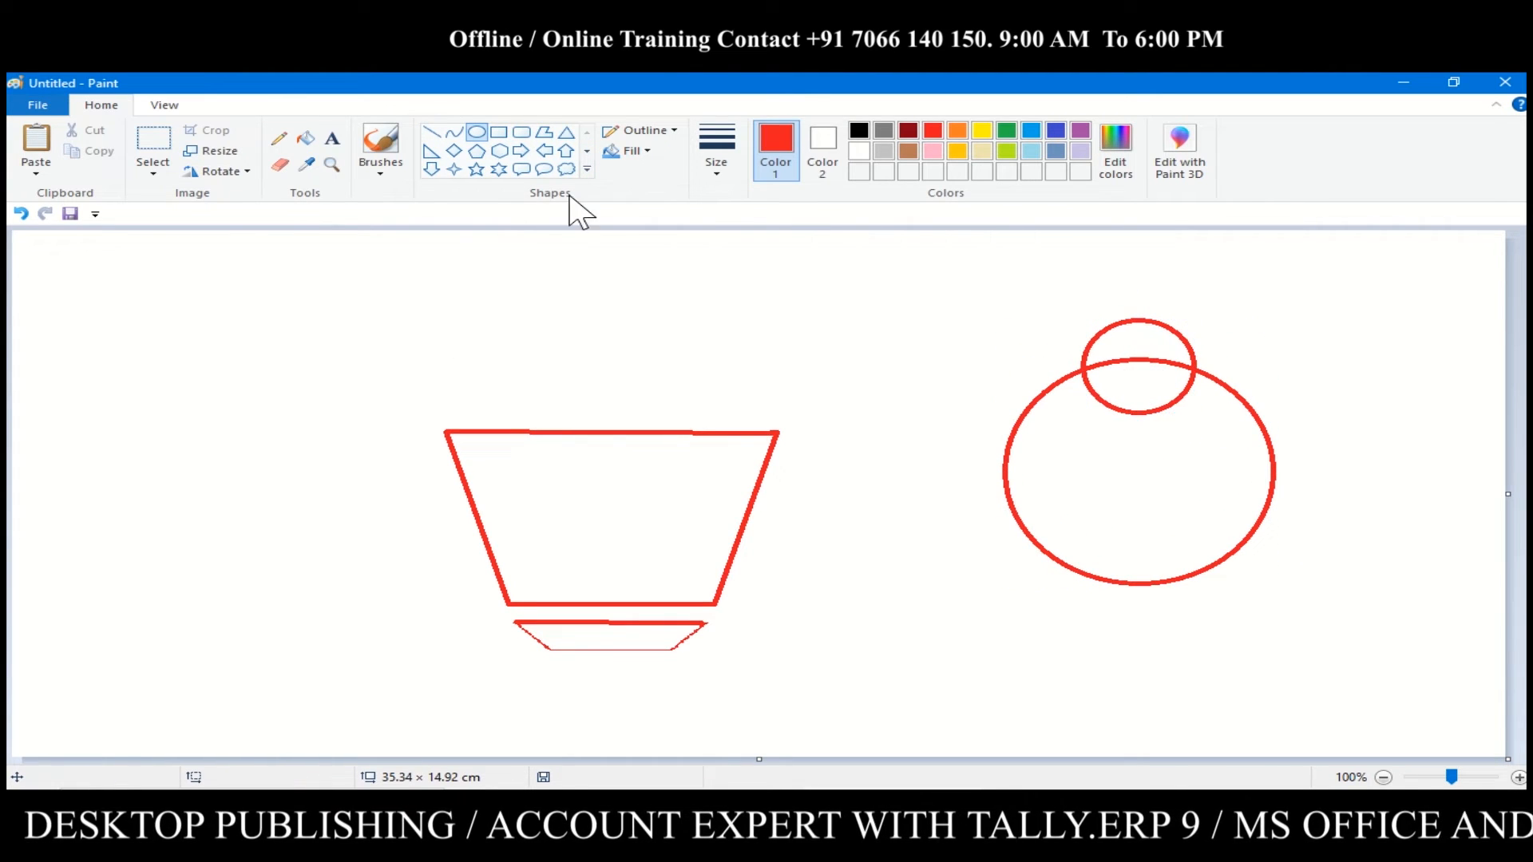
Fill both overlapping ellipses and their outlines with black
click(860, 132)
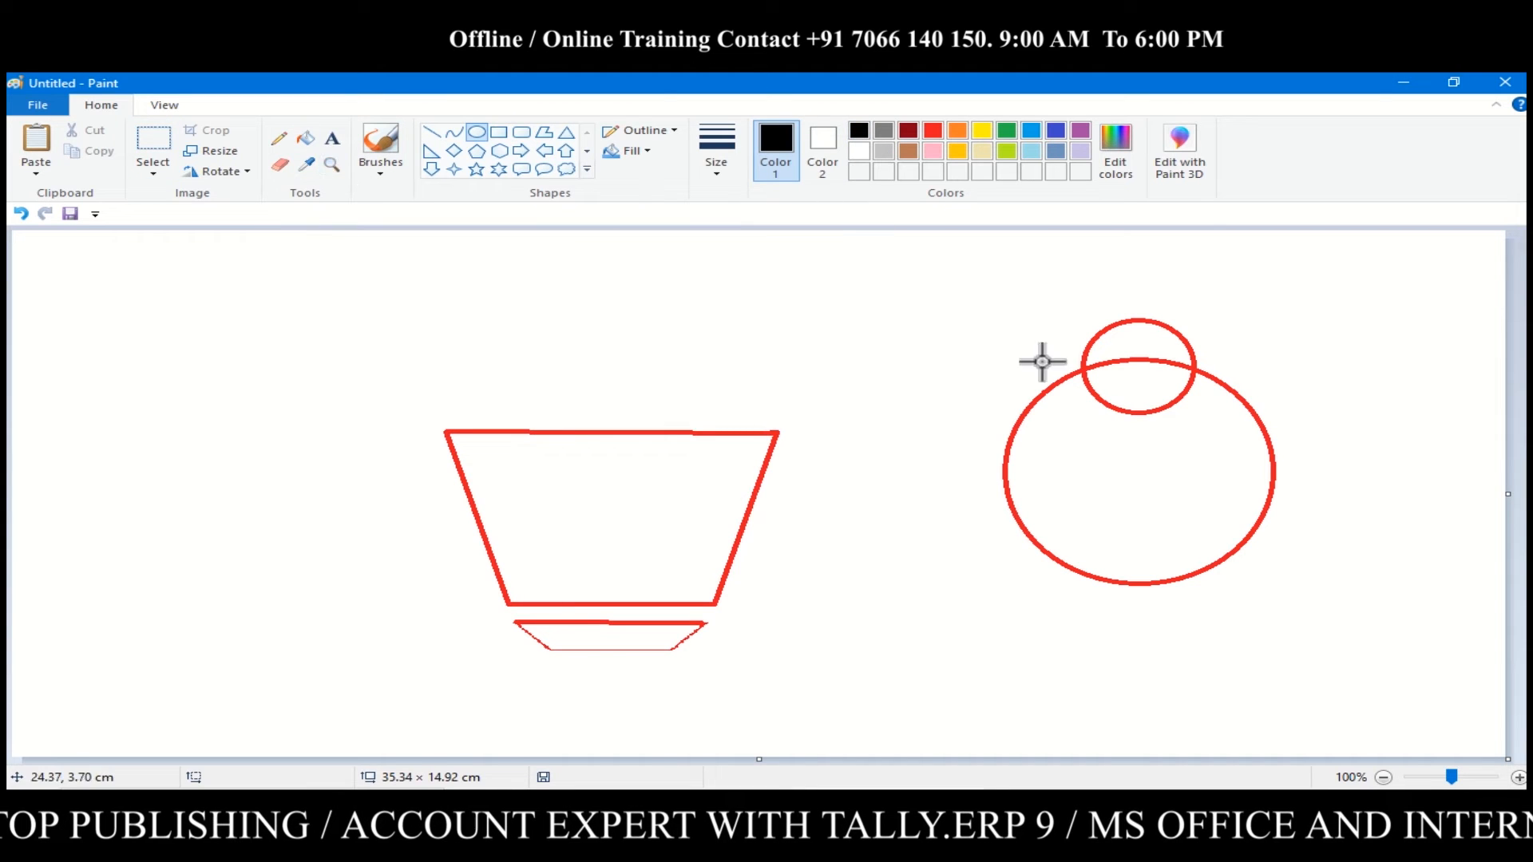
click(306, 139)
click(1152, 341)
click(1153, 376)
click(1153, 362)
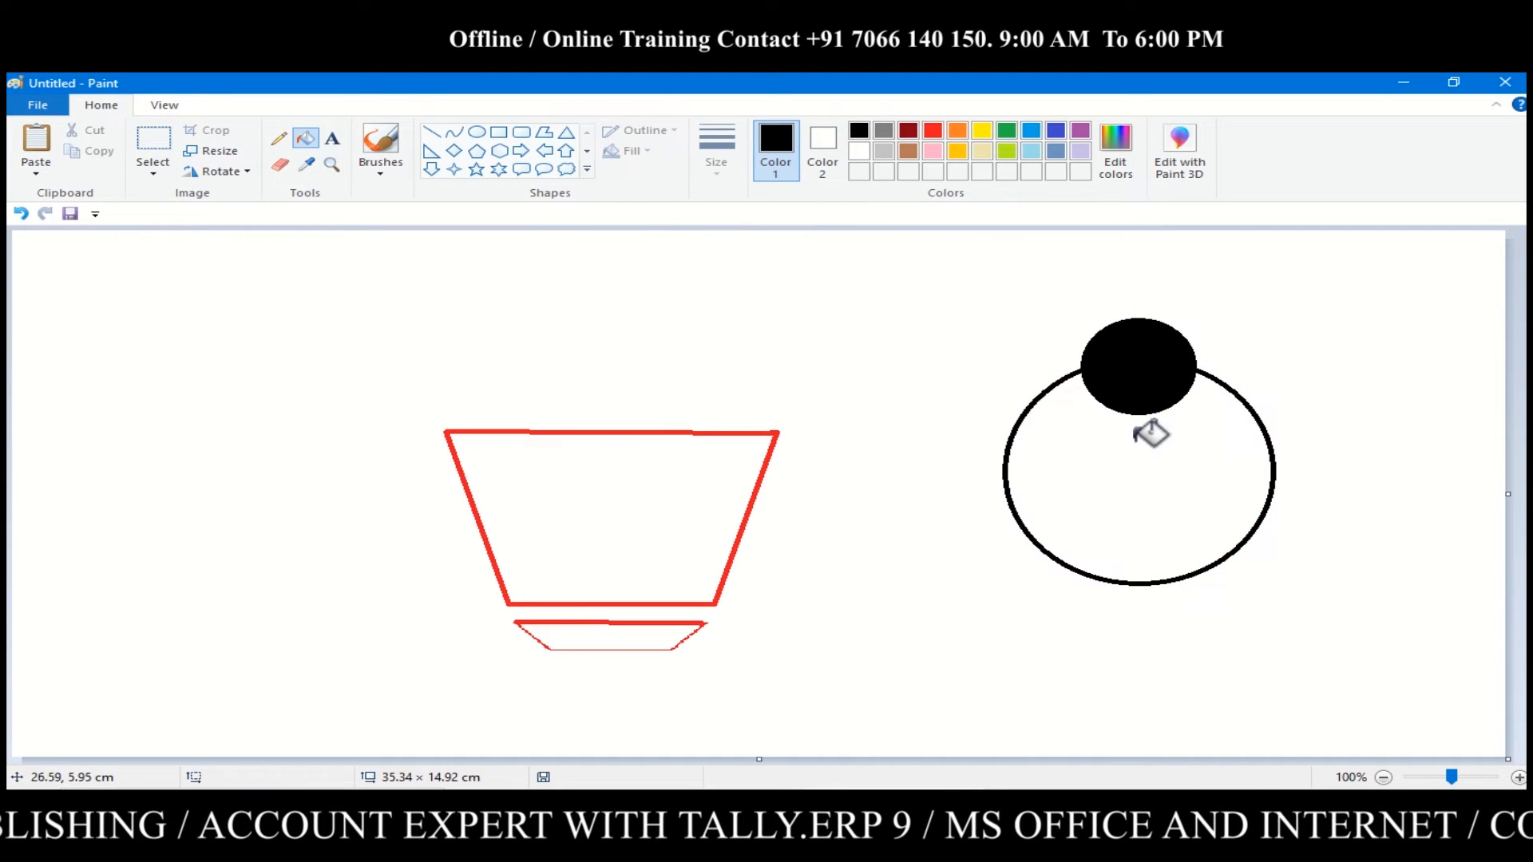
click(1125, 441)
Cut away the lower part of the large black ellipse to leave a flat-bottomed dome
click(153, 142)
drag(1041, 499, 1379, 623)
key(Delete)
Duplicate the black dome, position the copy on top of the large trapezoid and enlarge its selection to about 9.37 × 5.98 cm
drag(1123, 466, 1310, 482)
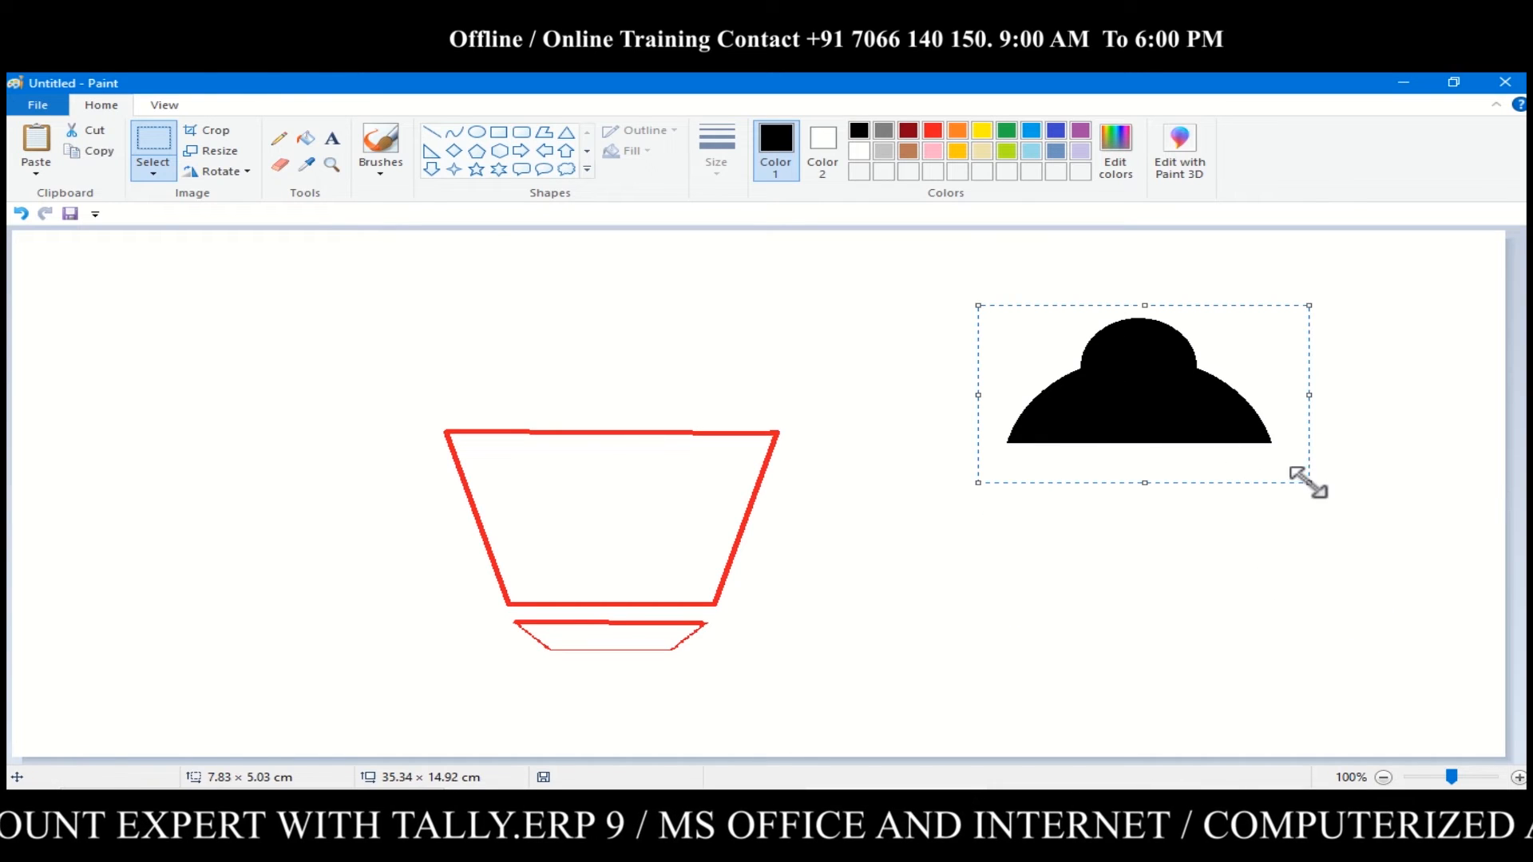
click(38, 140)
drag(218, 307, 629, 363)
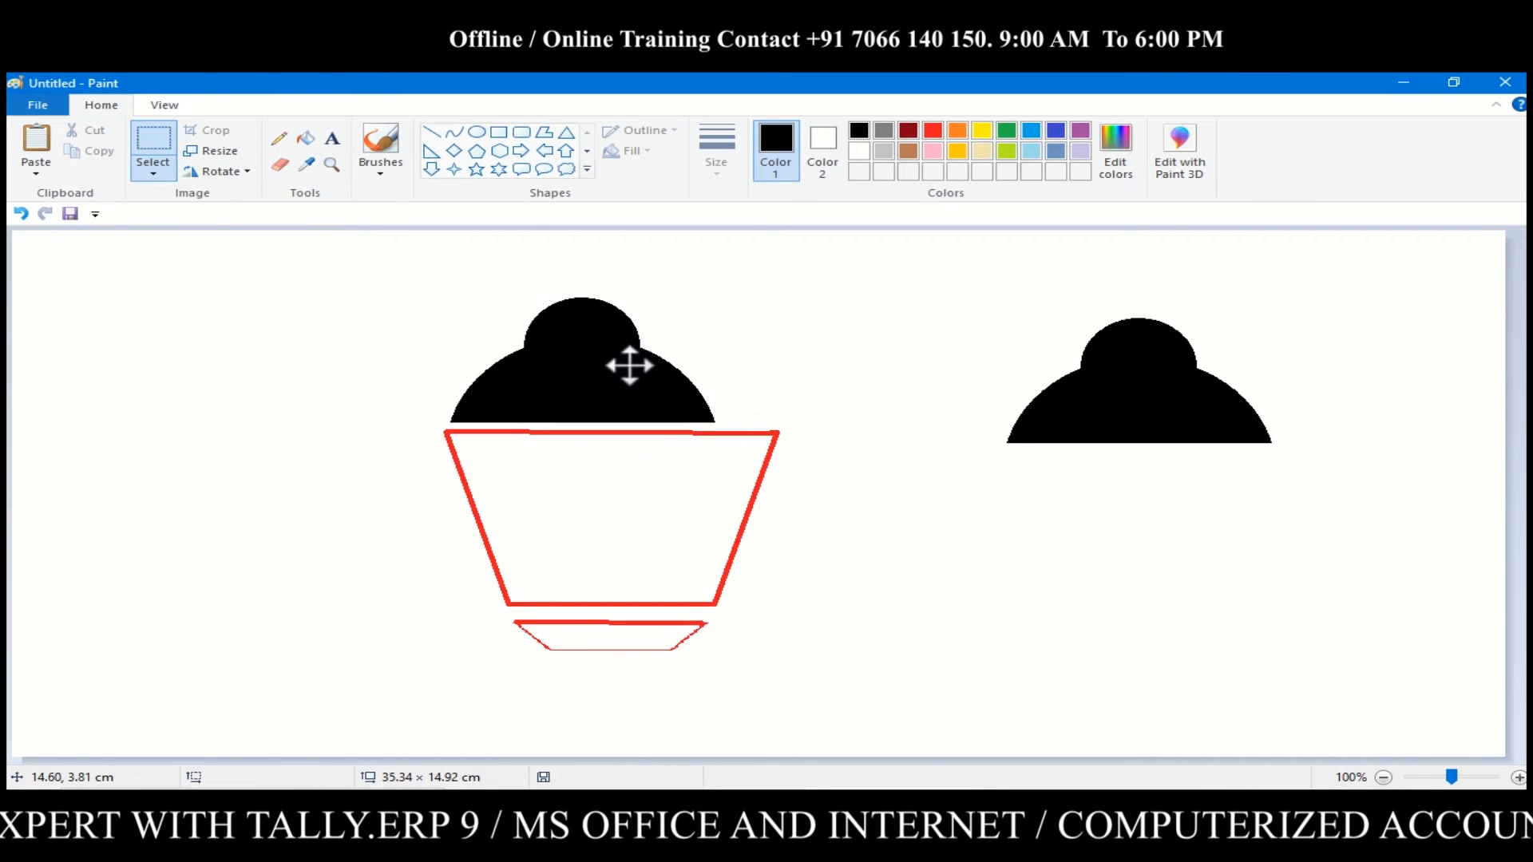
drag(753, 285, 811, 250)
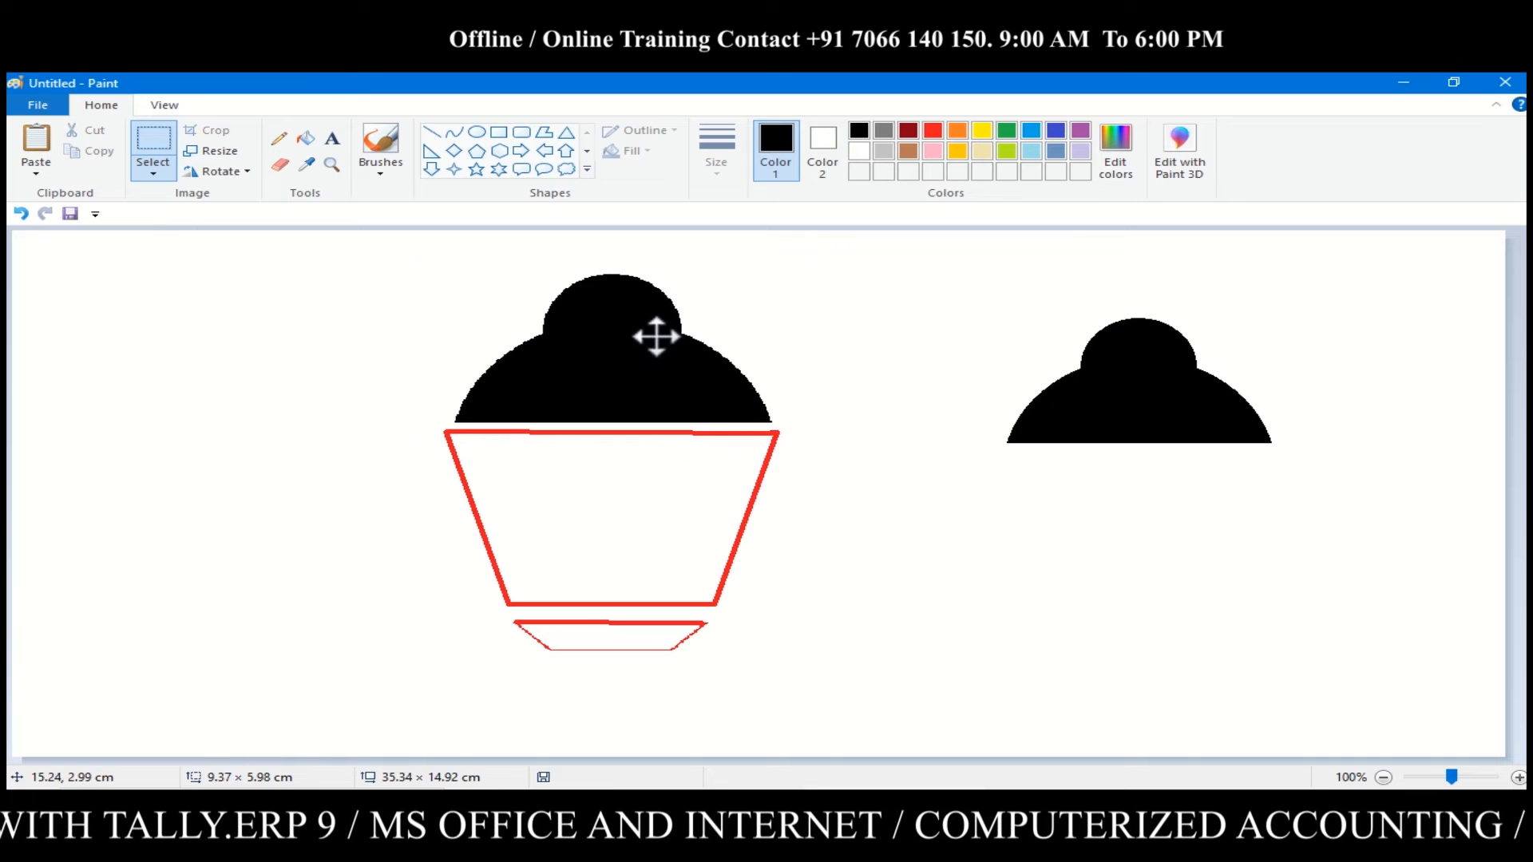
drag(657, 338, 657, 338)
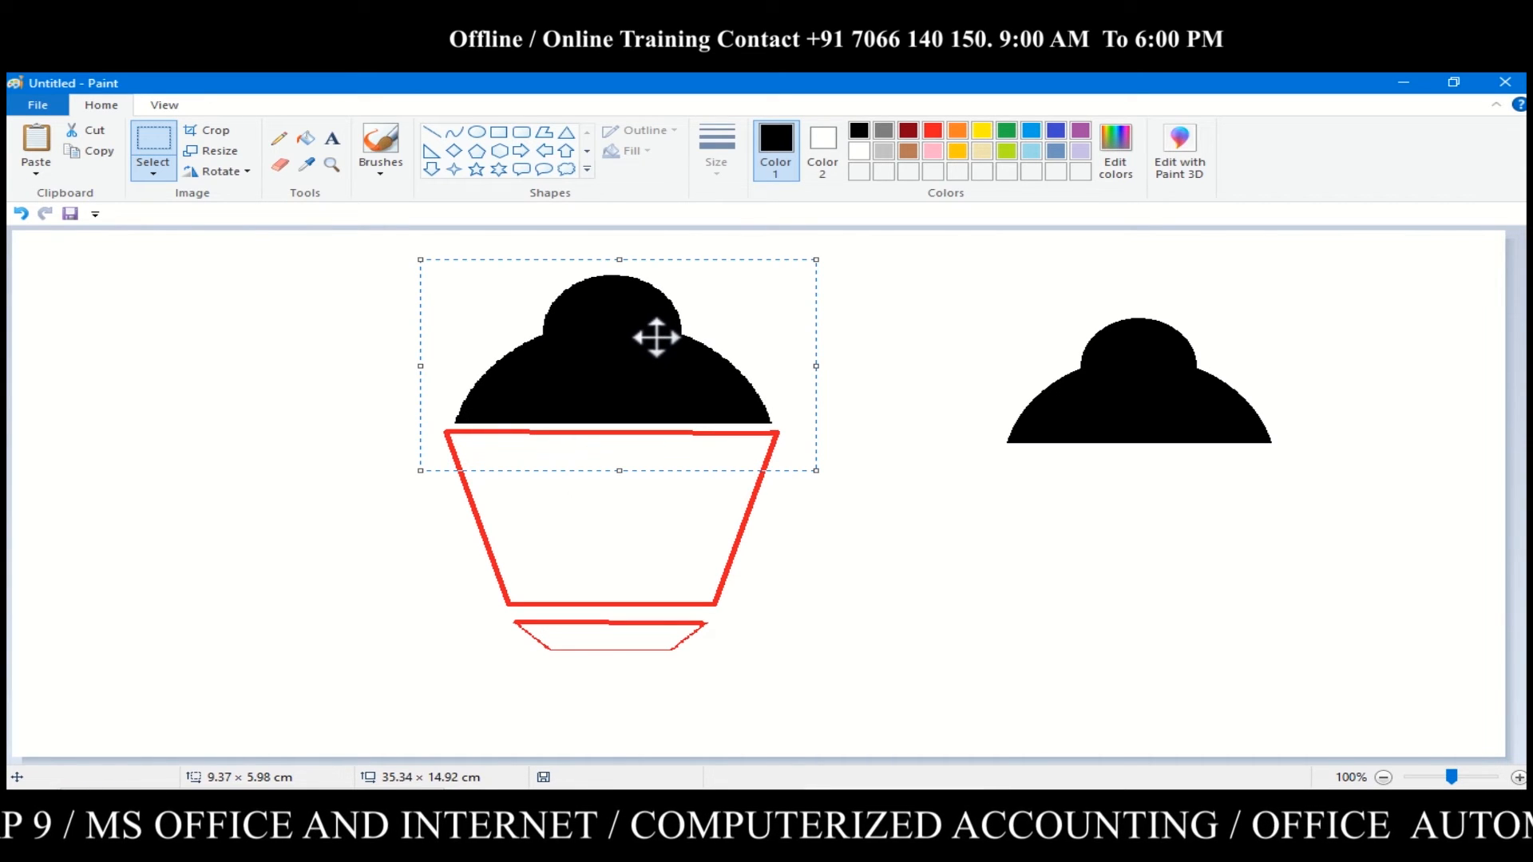
Fill the small base trapezoid and the outline of the large trapezoid with black
click(306, 138)
click(643, 637)
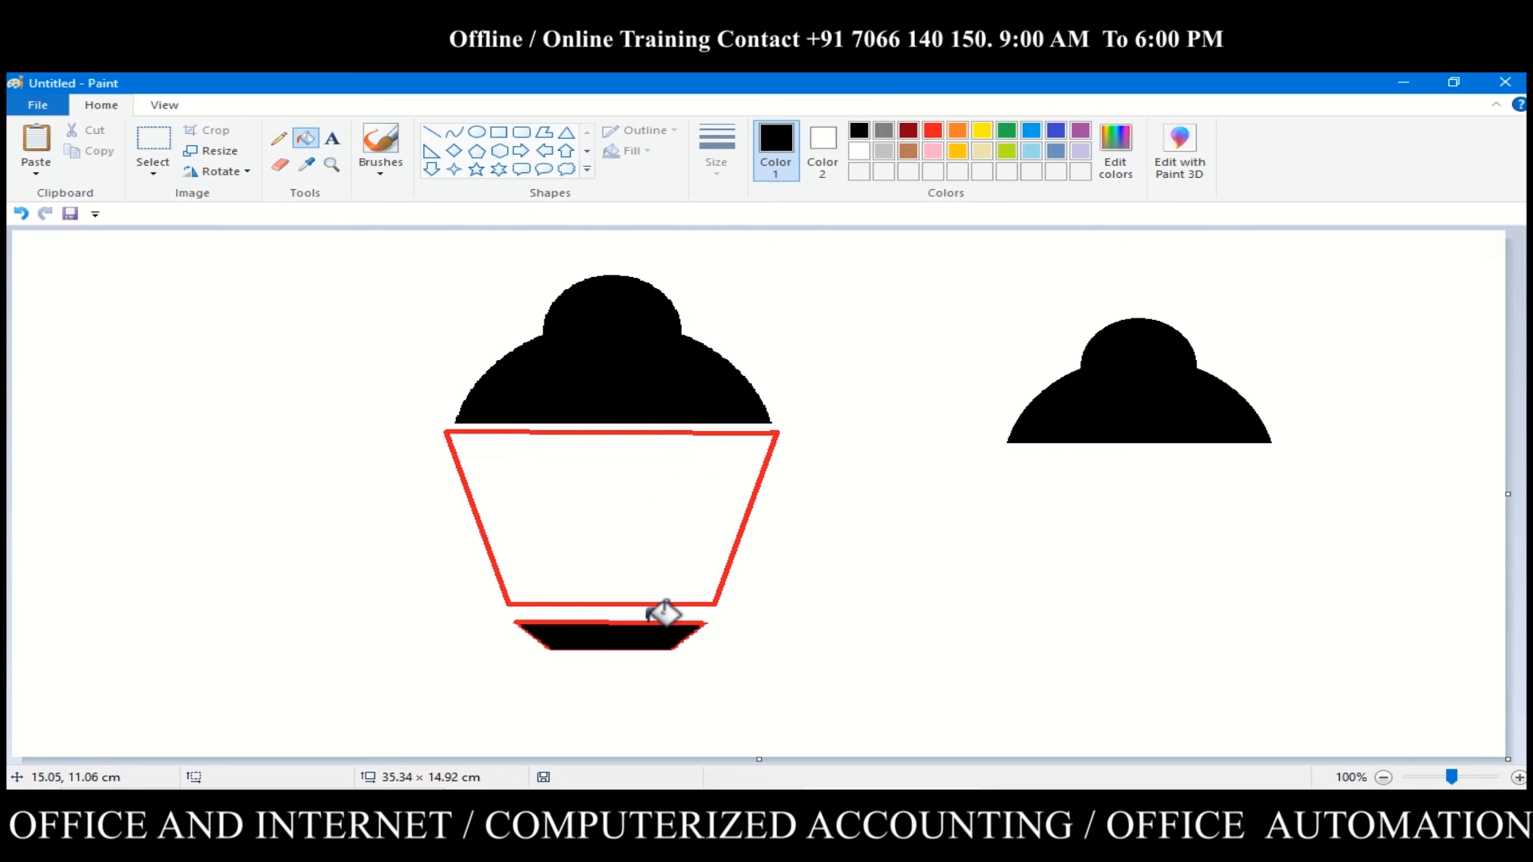
click(724, 576)
Delete the spare black dome and move the whole lantern down to leave room above it
click(152, 150)
drag(968, 281, 1382, 554)
key(Delete)
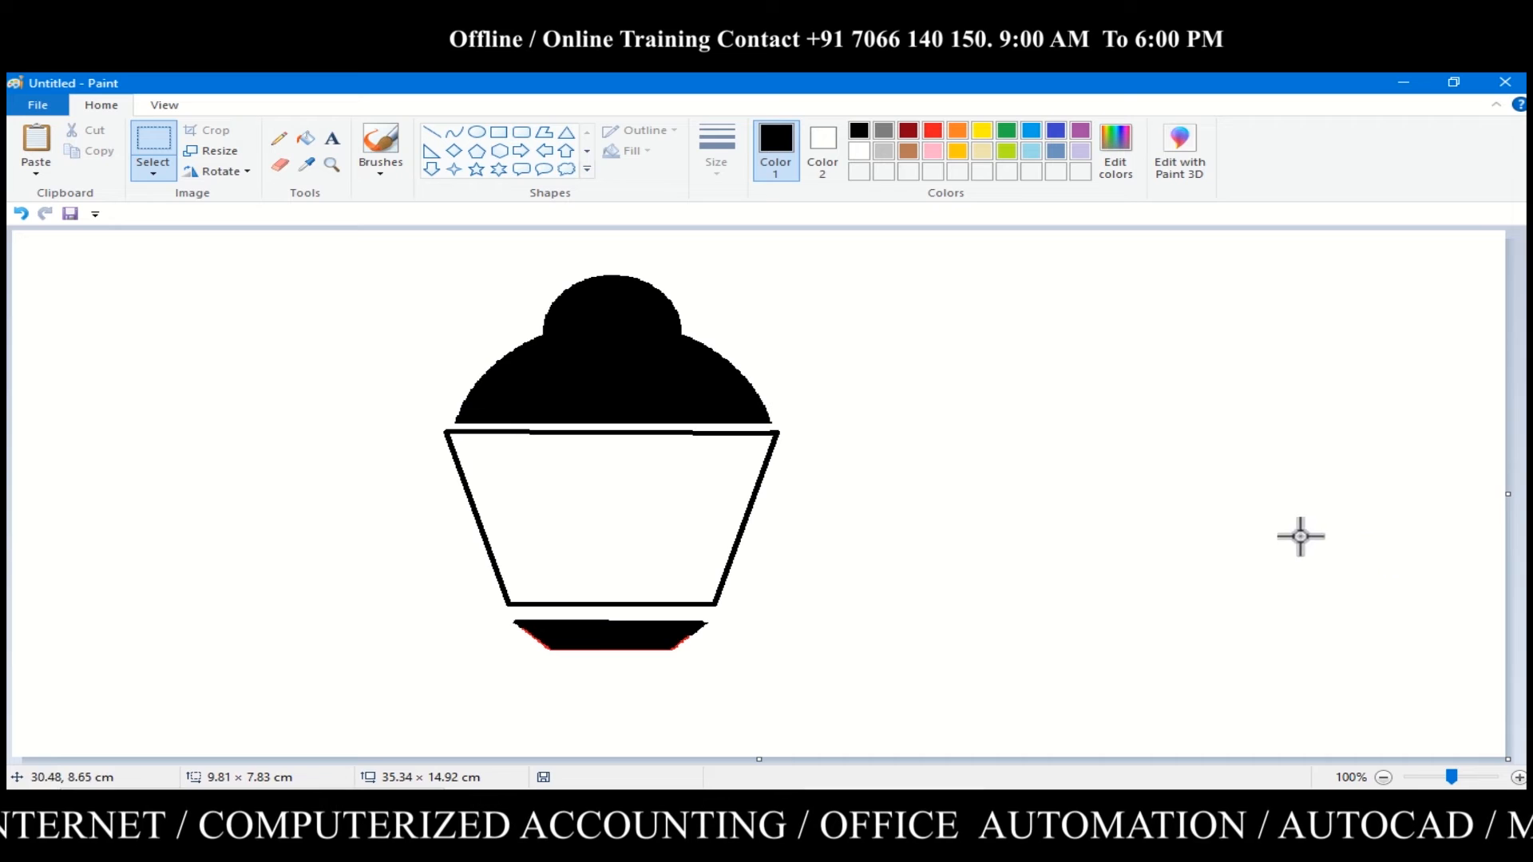
drag(383, 263, 808, 650)
drag(661, 436, 700, 525)
click(998, 483)
Draw a narrow ellipse as a loop on top of the dome and a vertical line from it to the canvas's upper edge
click(476, 132)
mouse_move(880, 326)
mouse_down()
mouse_move(924, 420)
mouse_move(648, 372)
mouse_up()
click(882, 384)
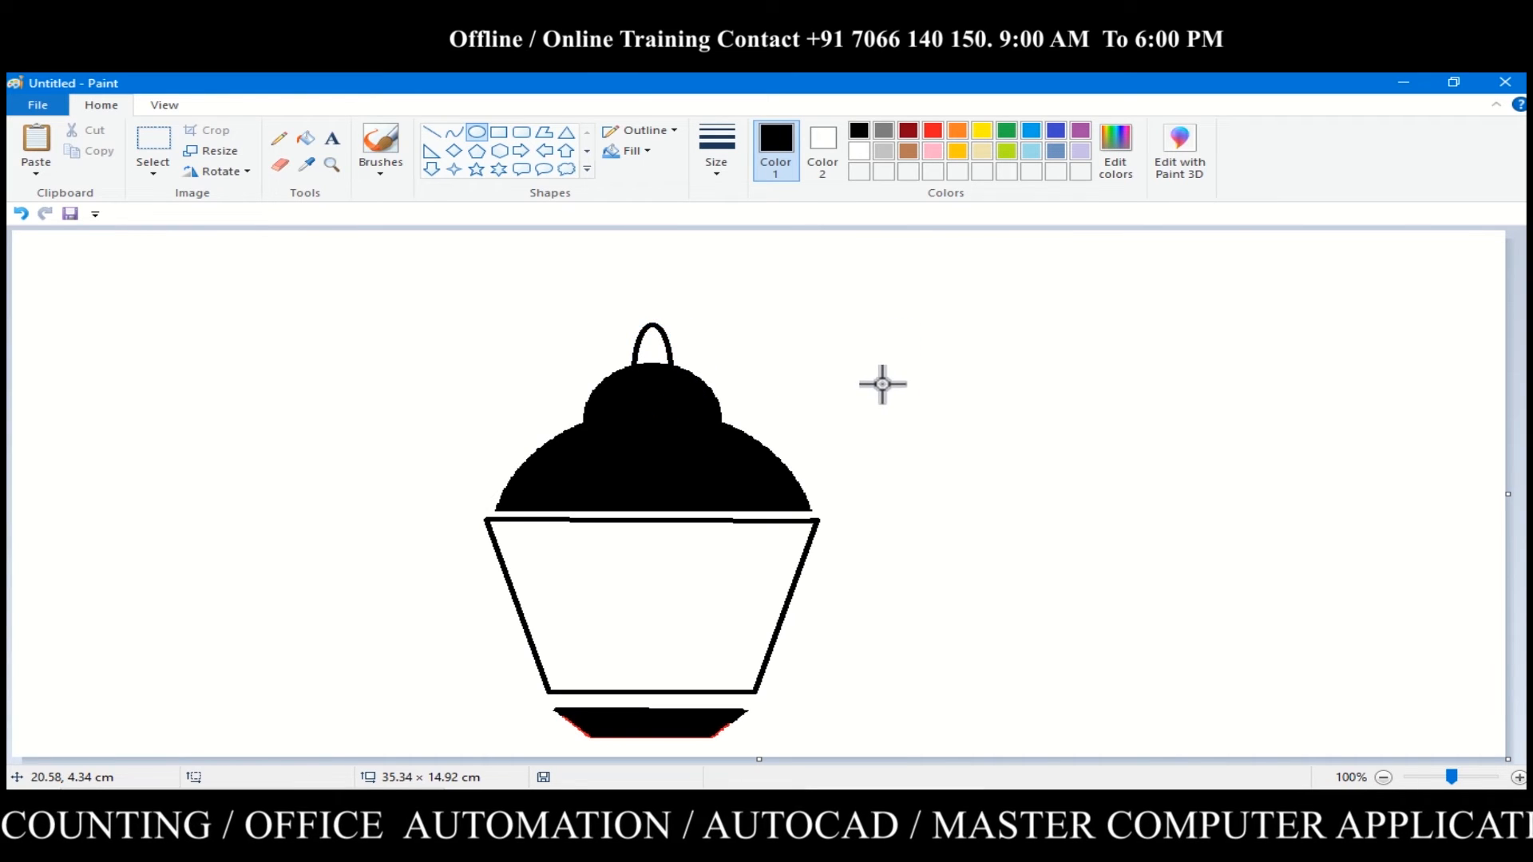
click(431, 133)
drag(651, 325, 651, 219)
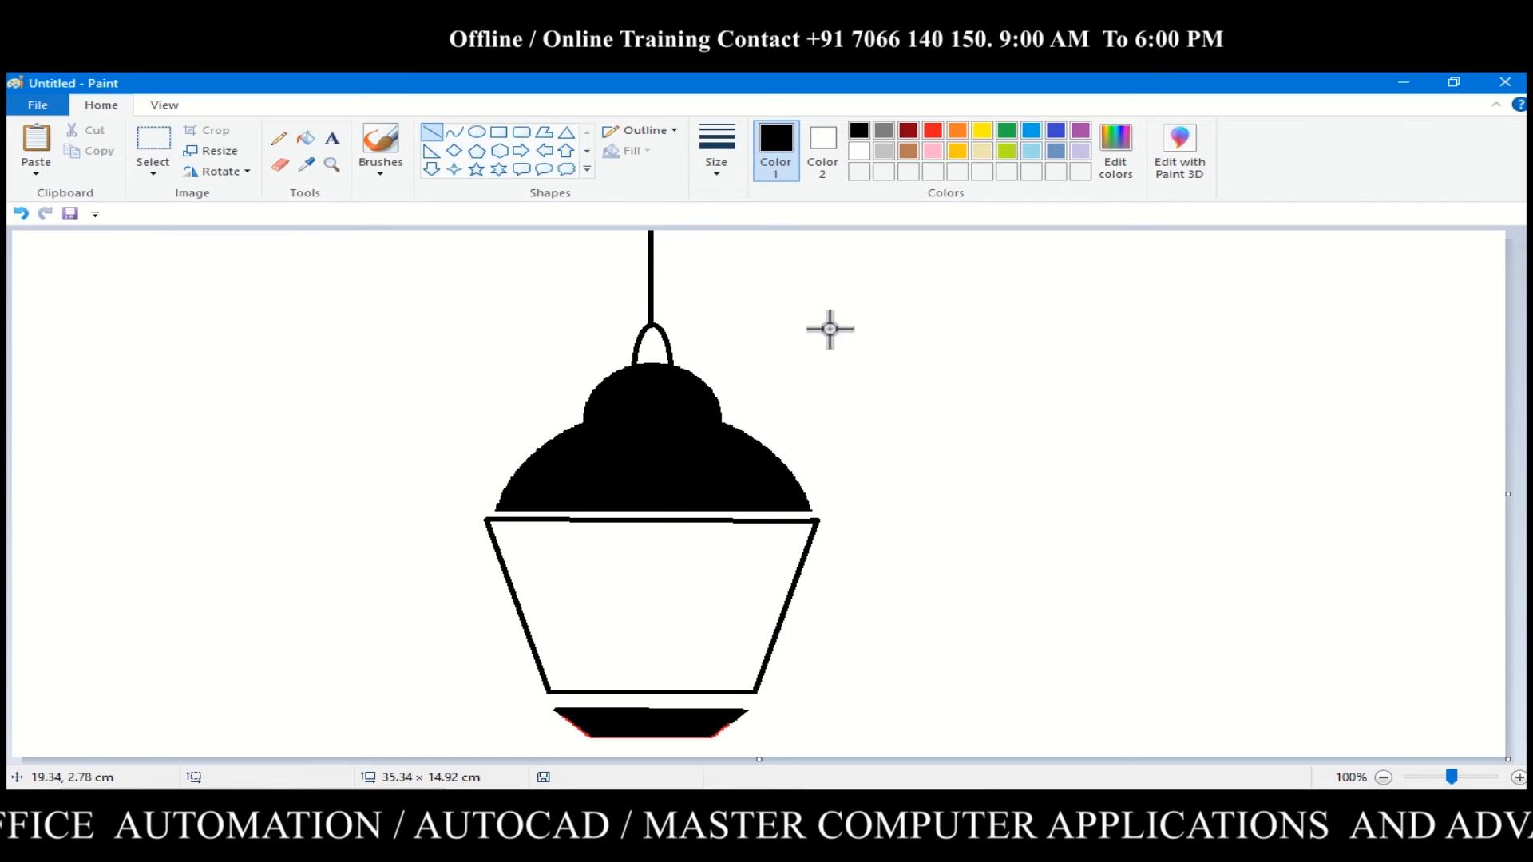
Draw a vertical line down the middle of the large trapezoid and a small S-shaped curve hanging below the base
drag(648, 595, 648, 693)
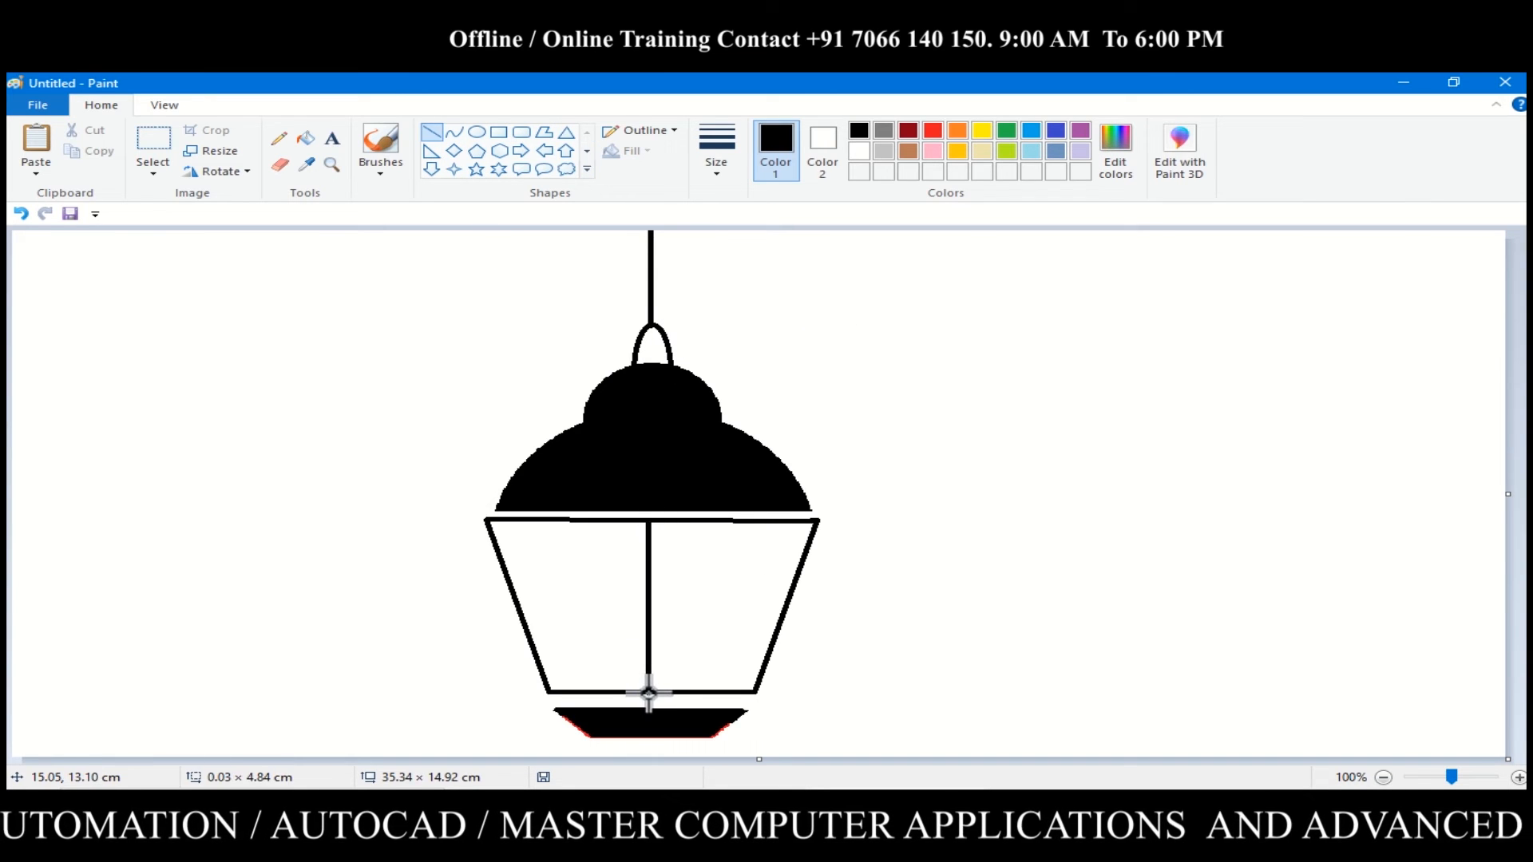
click(454, 133)
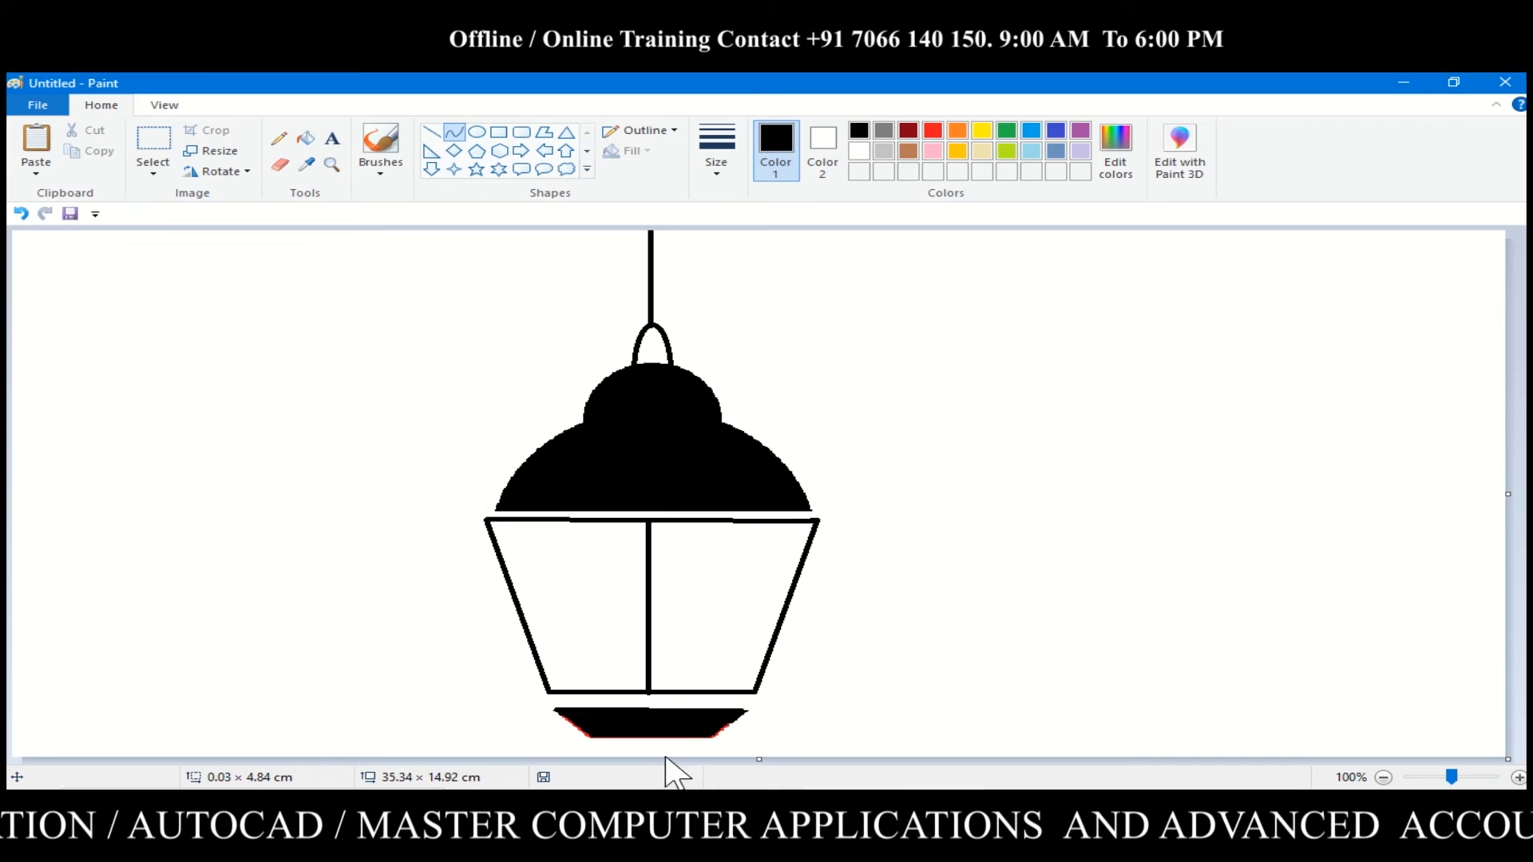
click(898, 725)
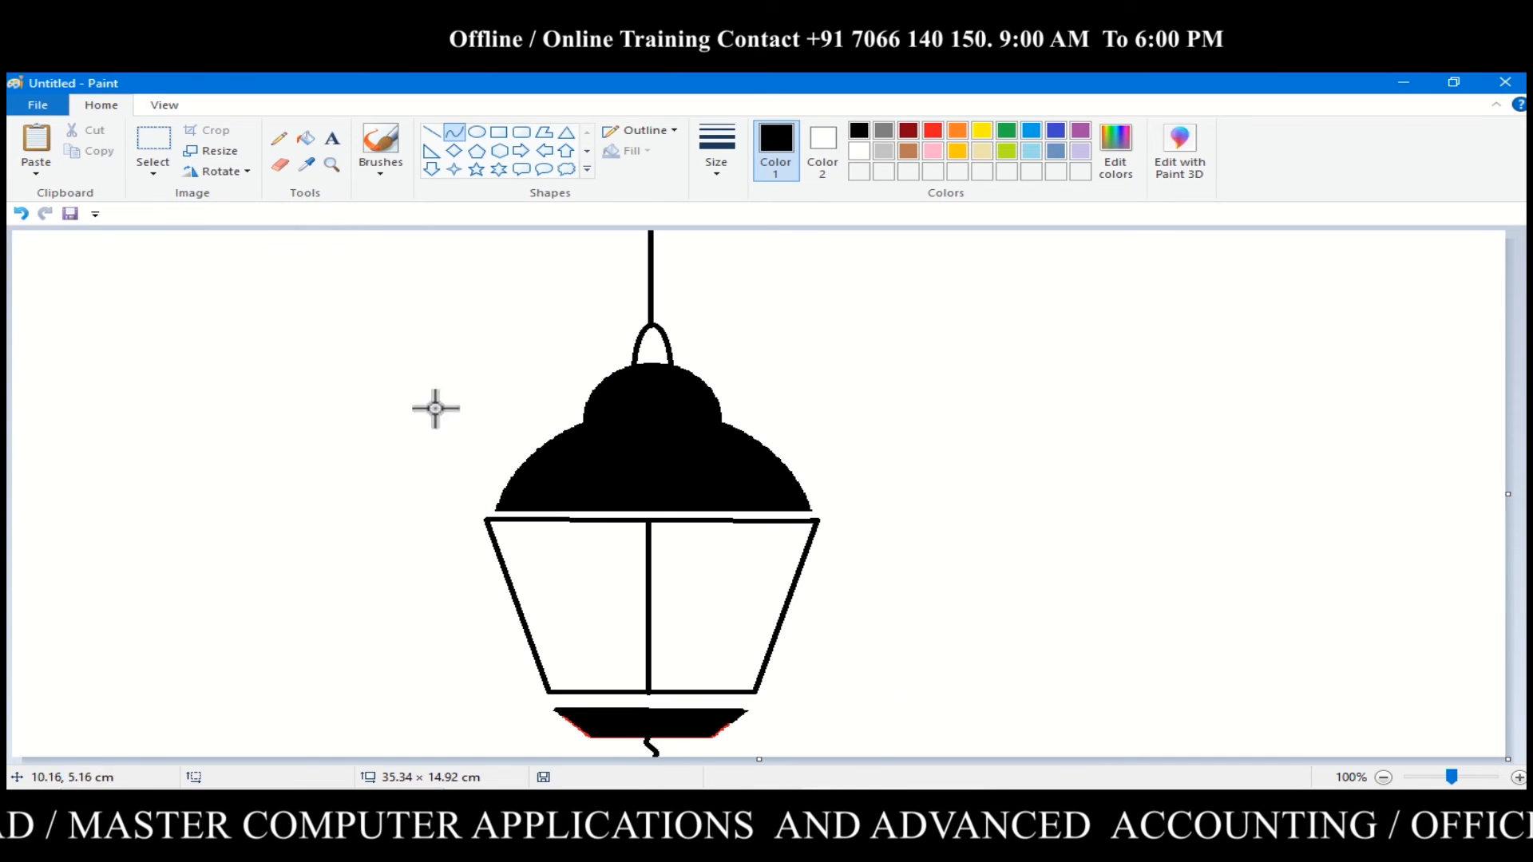
Copy the entire lantern drawing and paste it into the HAPPY DIPAWALI picture
click(152, 138)
key(ctrl+a)
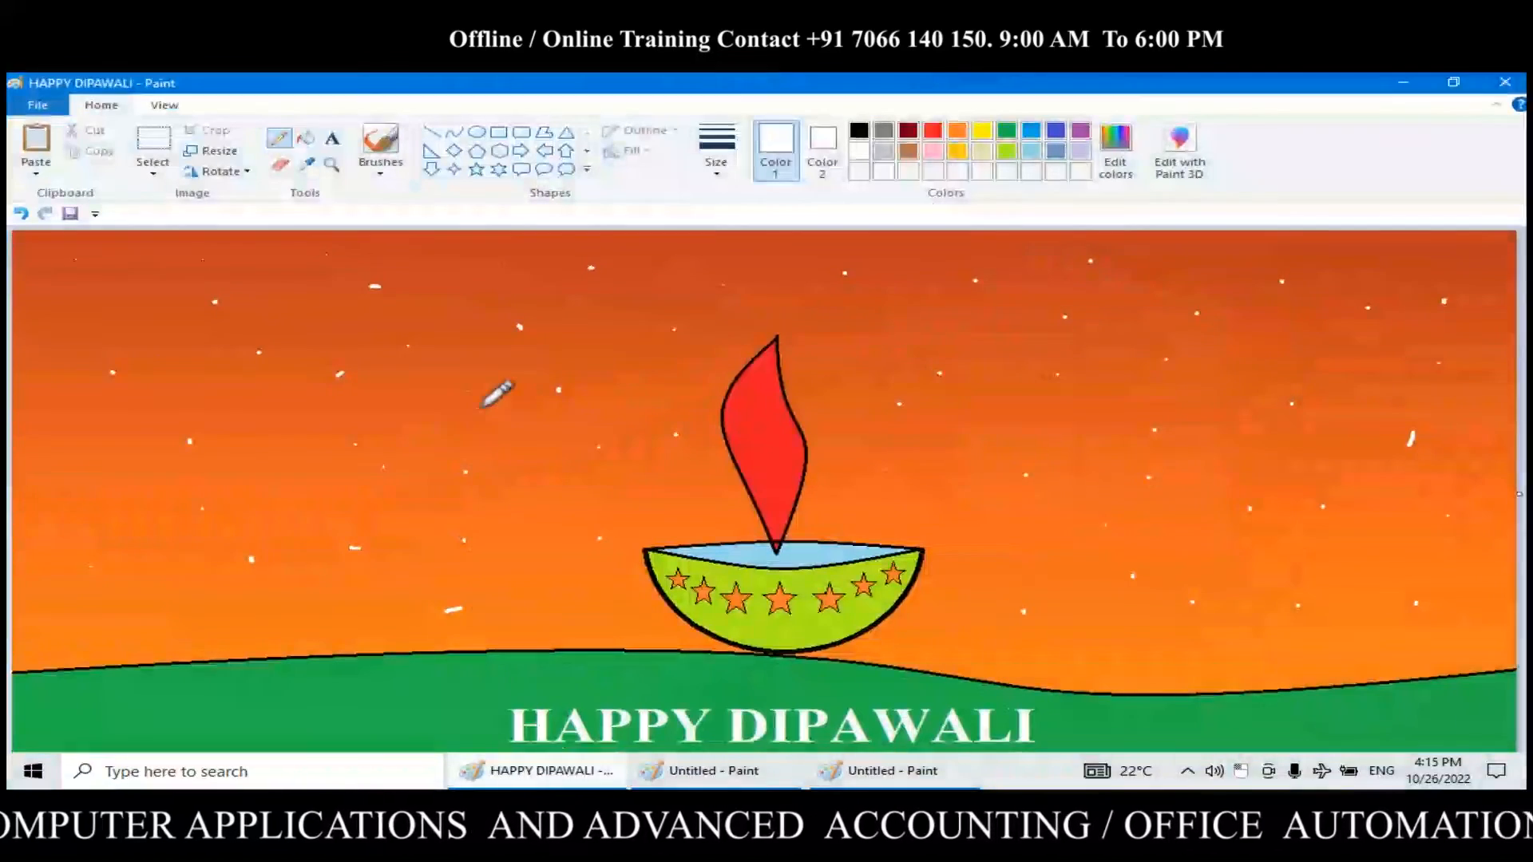
click(36, 140)
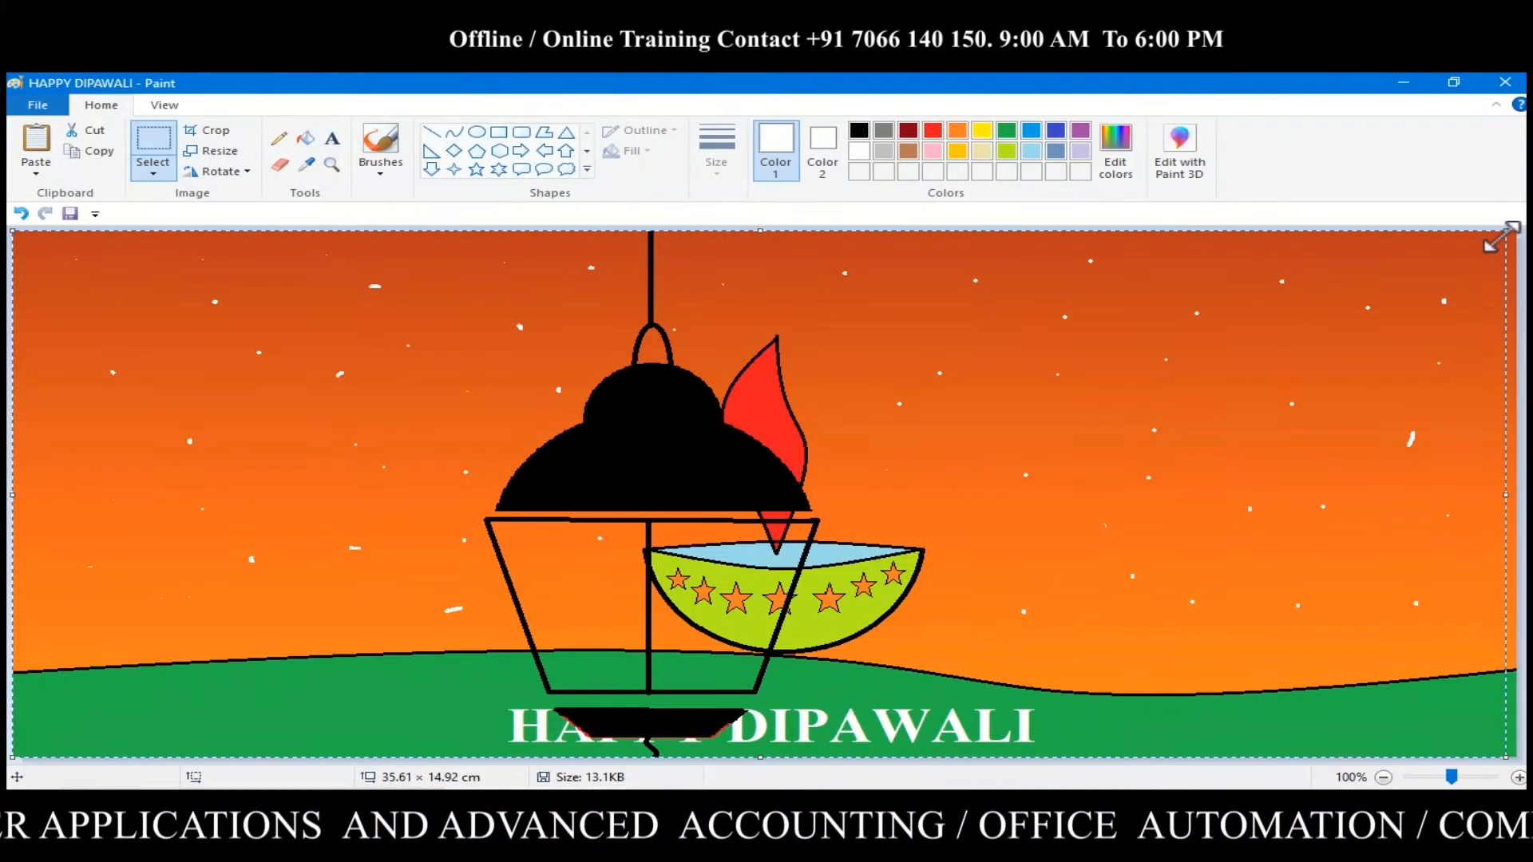
Shrink the pasted lantern to a small size and place it in the upper-left corner of the orange sky
drag(1322, 339, 1096, 462)
drag(530, 606, 580, 415)
drag(1154, 428, 667, 431)
drag(662, 272, 515, 391)
drag(304, 487, 212, 329)
click(567, 396)
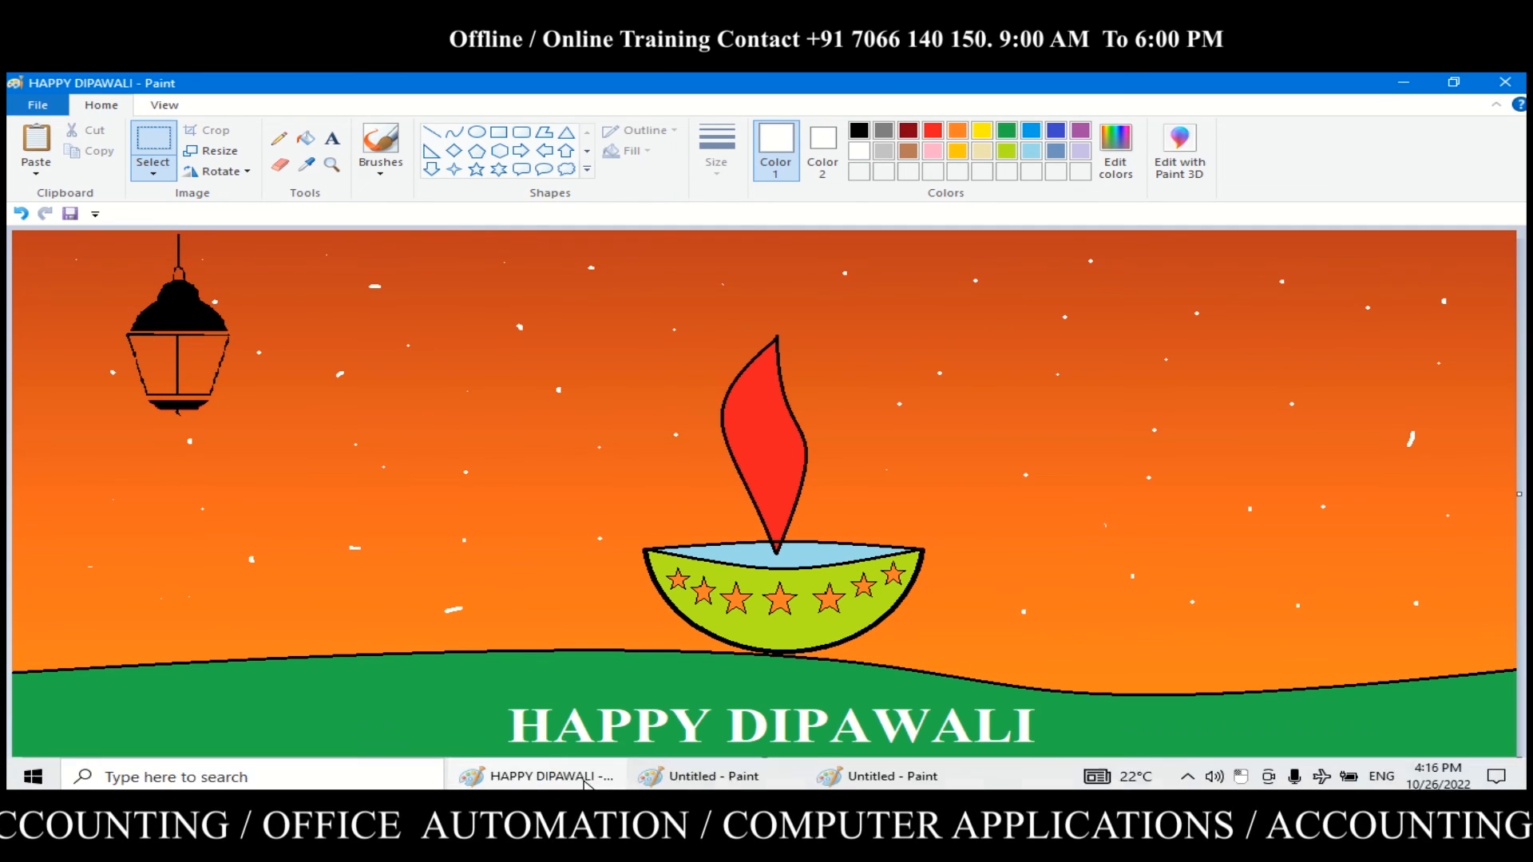
Switch to the other untitled picture, paste the lantern there, shrink it and position it near the upper-left corner
click(899, 771)
click(39, 135)
drag(13, 231, 778, 574)
drag(1172, 649, 244, 313)
drag(578, 419, 421, 395)
drag(420, 323, 371, 320)
drag(69, 329, 153, 341)
click(278, 445)
Copy the small lantern from the untitled picture and return to the HAPPY DIPAWALI picture
drag(64, 240, 237, 424)
click(103, 154)
click(1396, 85)
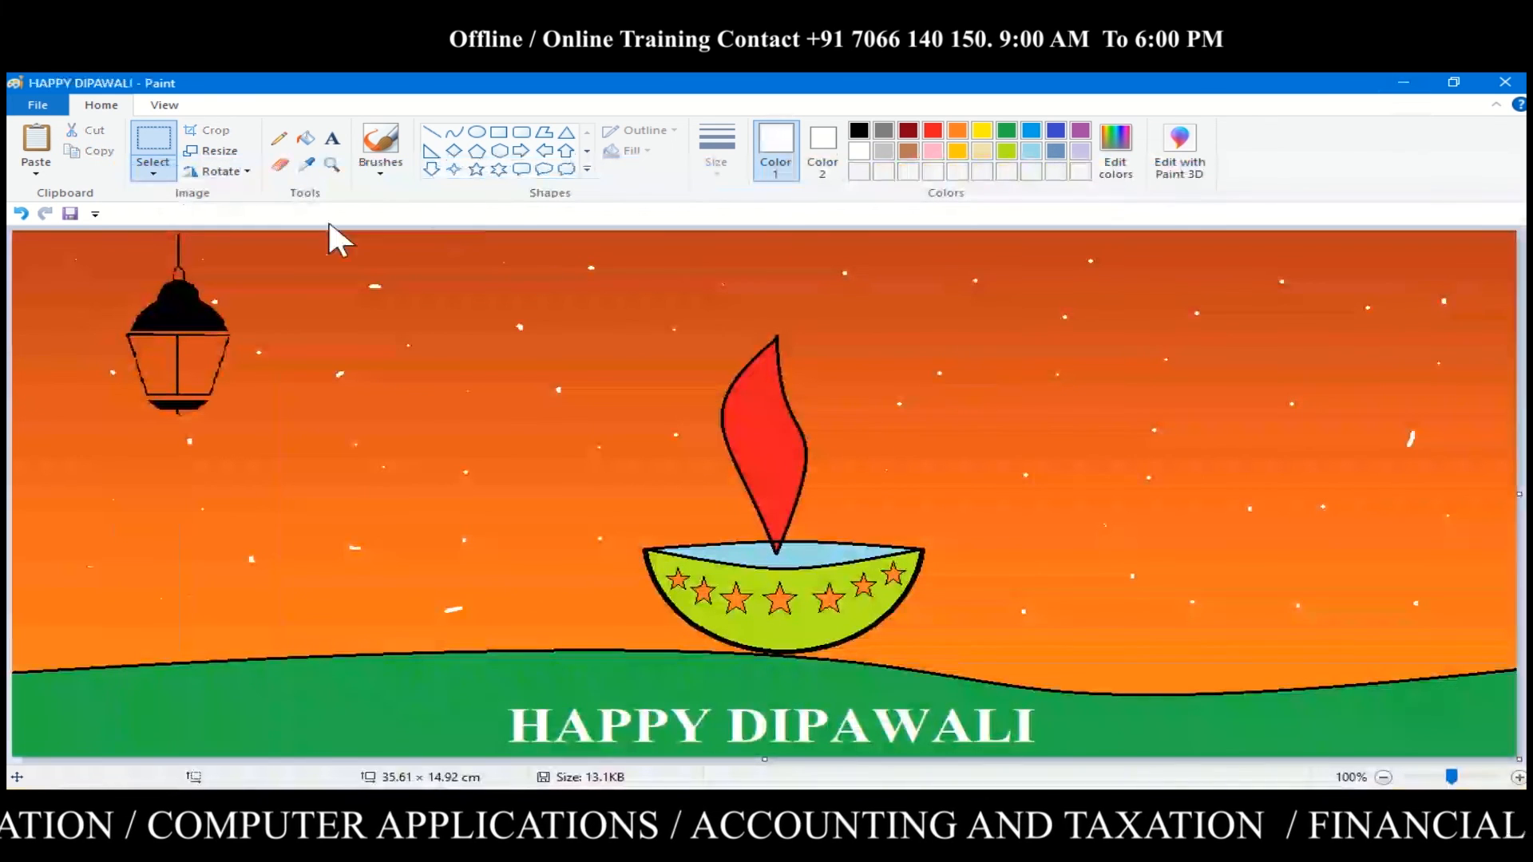